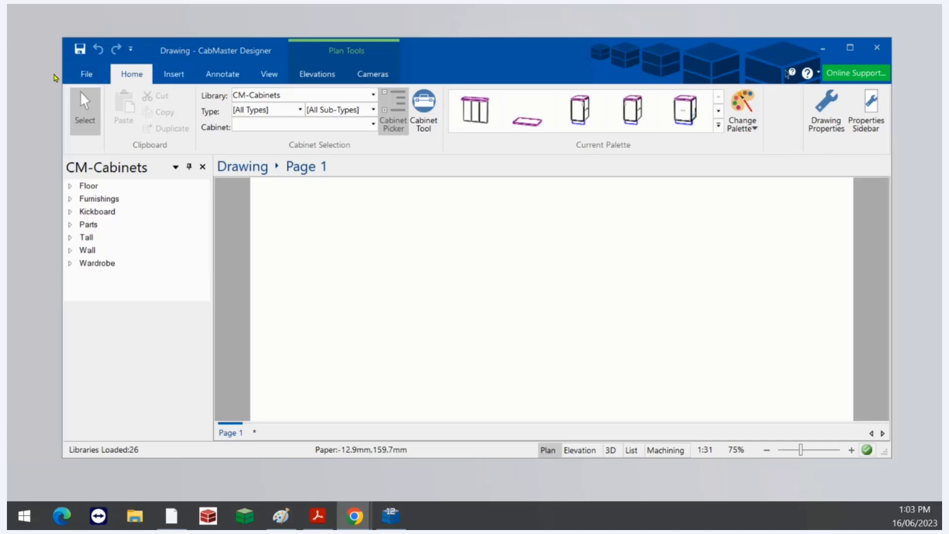
# - Check the program's version and build details in the About window, and close it
pyautogui.click(79, 75)
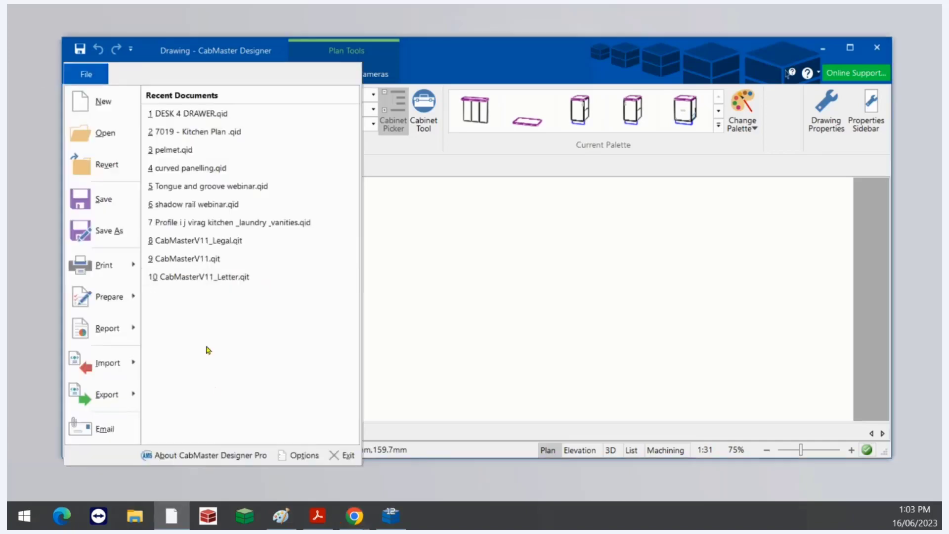
pyautogui.click(264, 456)
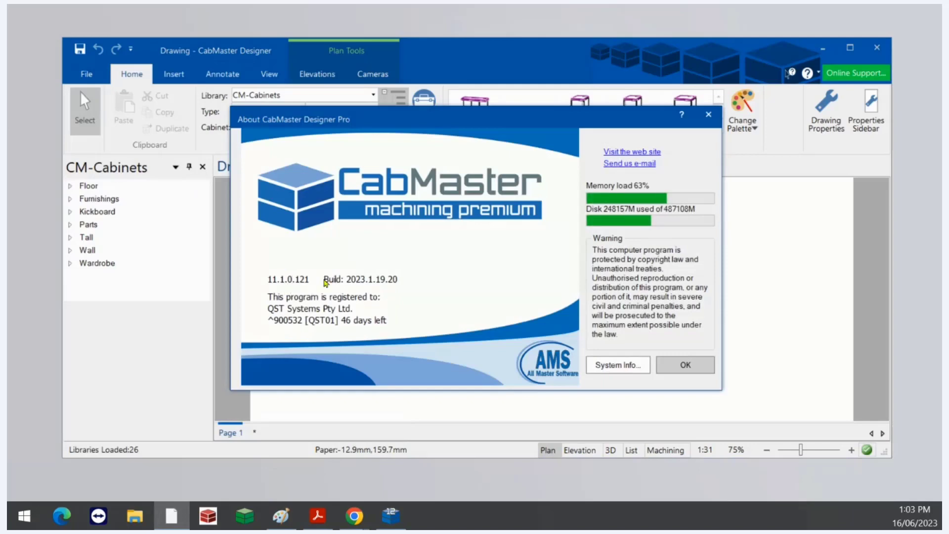
pyautogui.click(708, 116)
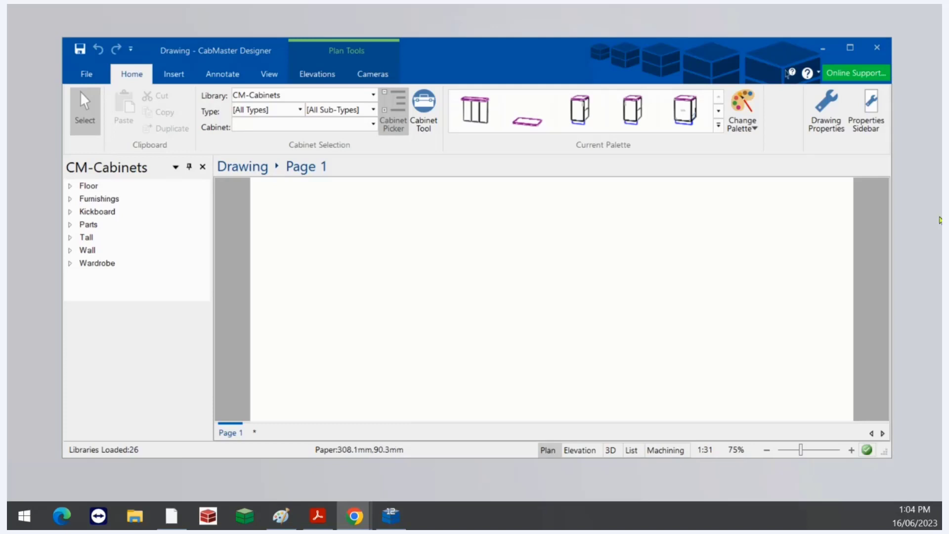
# - Try the Series 1 door profile with Style 1 in the drawing's profile door properties
pyautogui.click(826, 111)
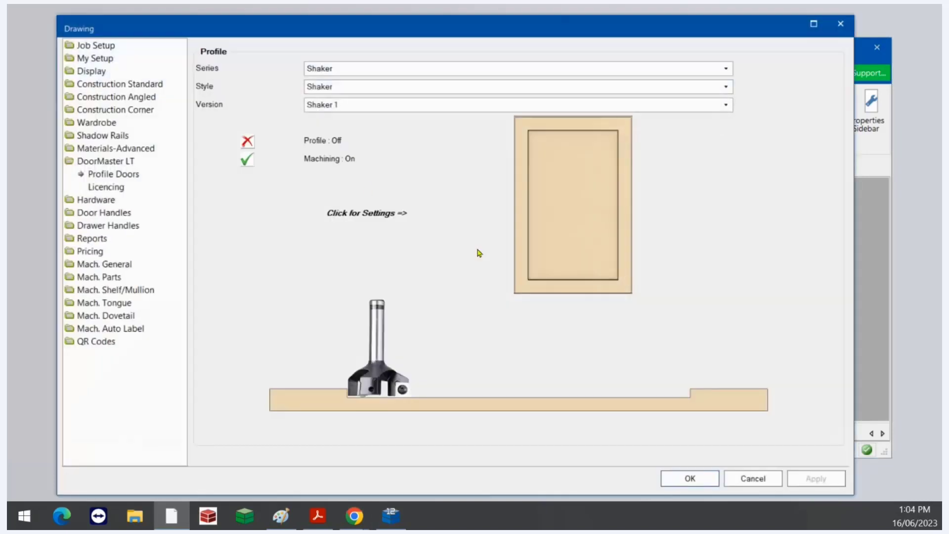
pyautogui.click(319, 70)
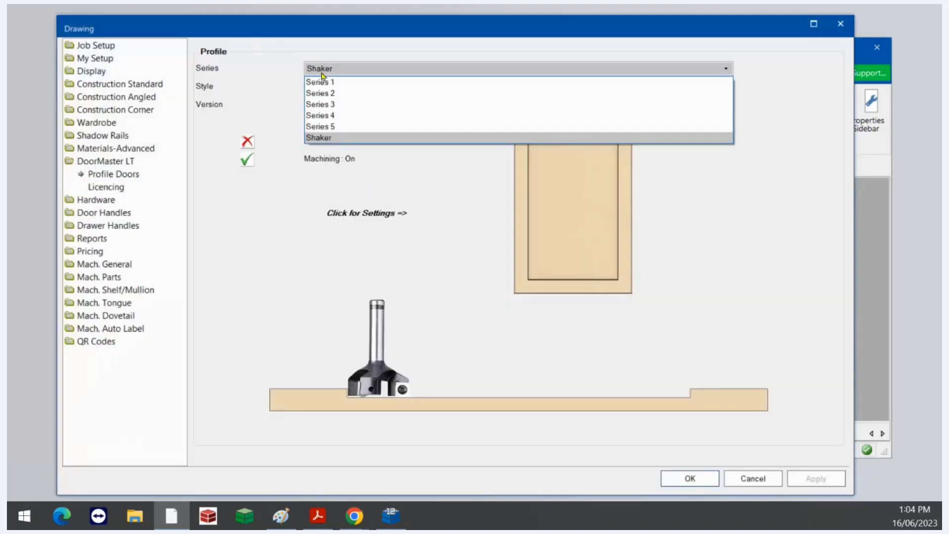
pyautogui.click(328, 83)
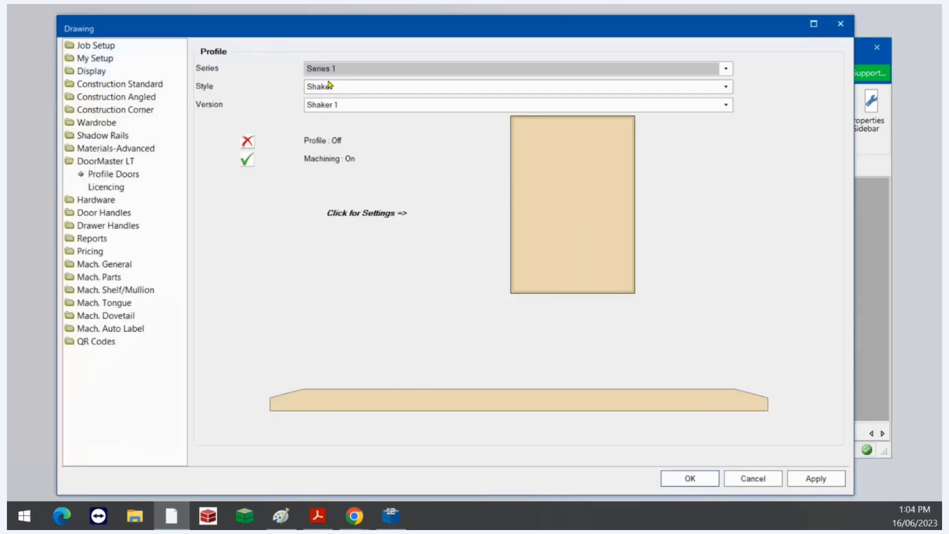
pyautogui.click(338, 92)
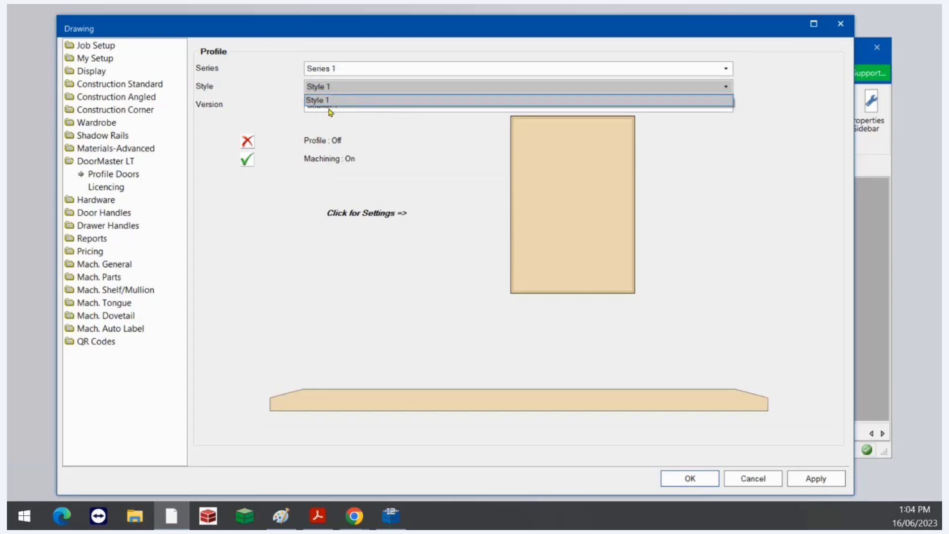
pyautogui.click(333, 99)
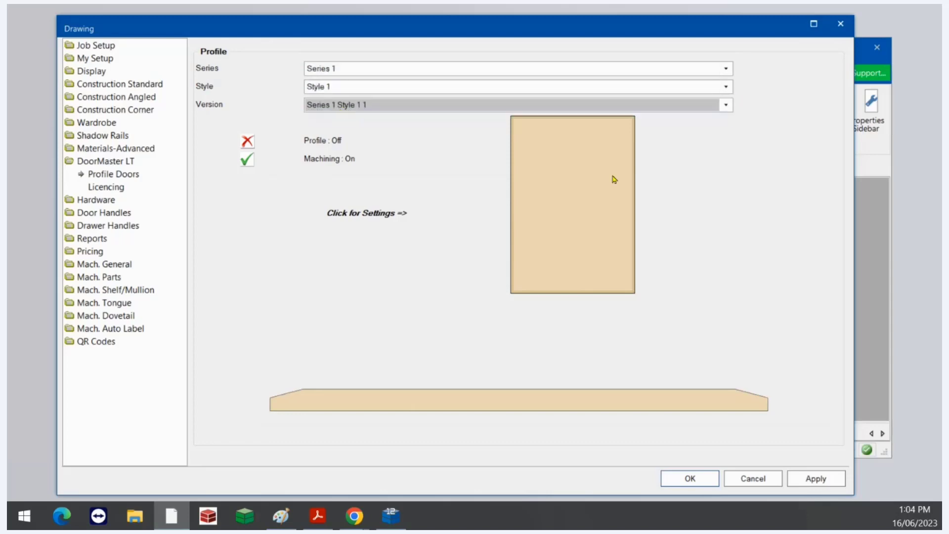
# - Try the Shaker series with the Shaker V style for the profile doors
pyautogui.click(322, 70)
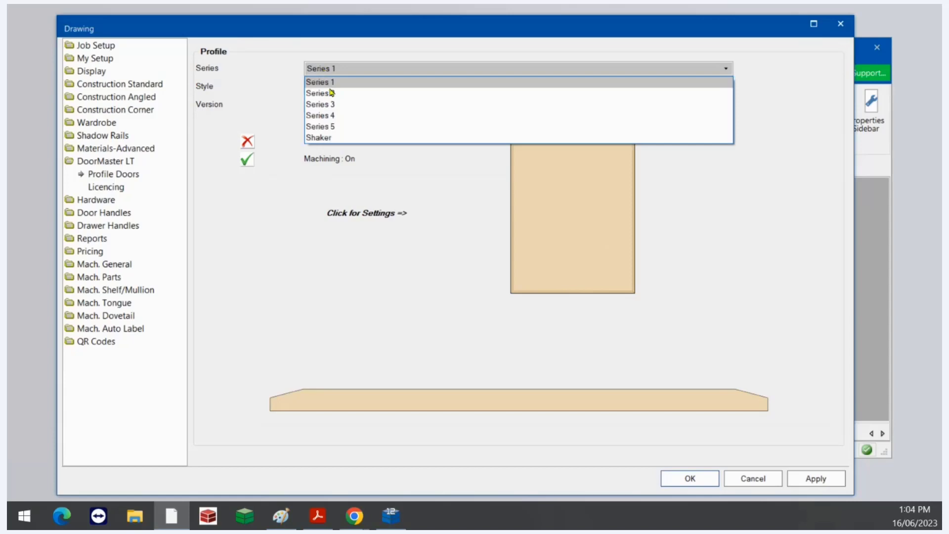
pyautogui.click(328, 139)
pyautogui.click(335, 92)
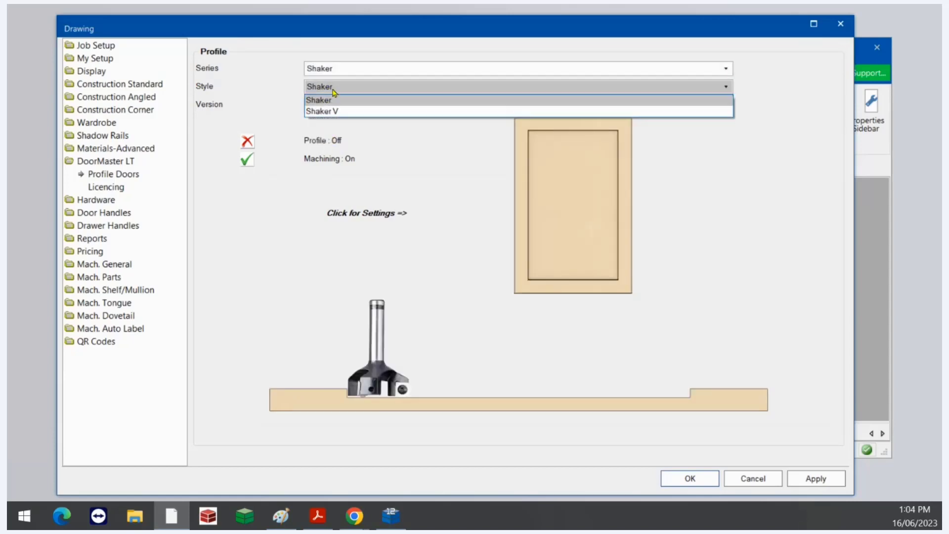
pyautogui.click(338, 112)
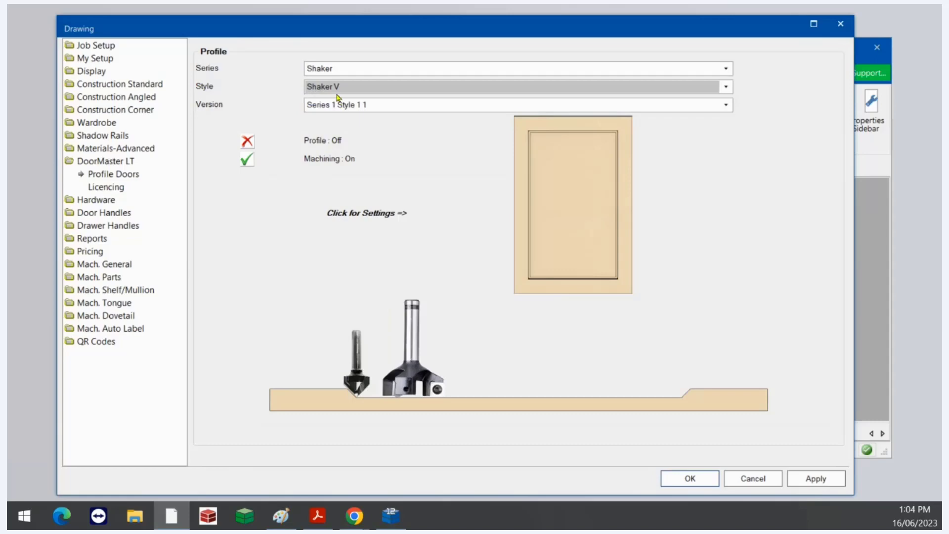
pyautogui.click(337, 92)
# - Try the Series 3 door profile, and close the drawing properties without applying the changes
pyautogui.click(319, 72)
pyautogui.click(319, 70)
pyautogui.click(338, 111)
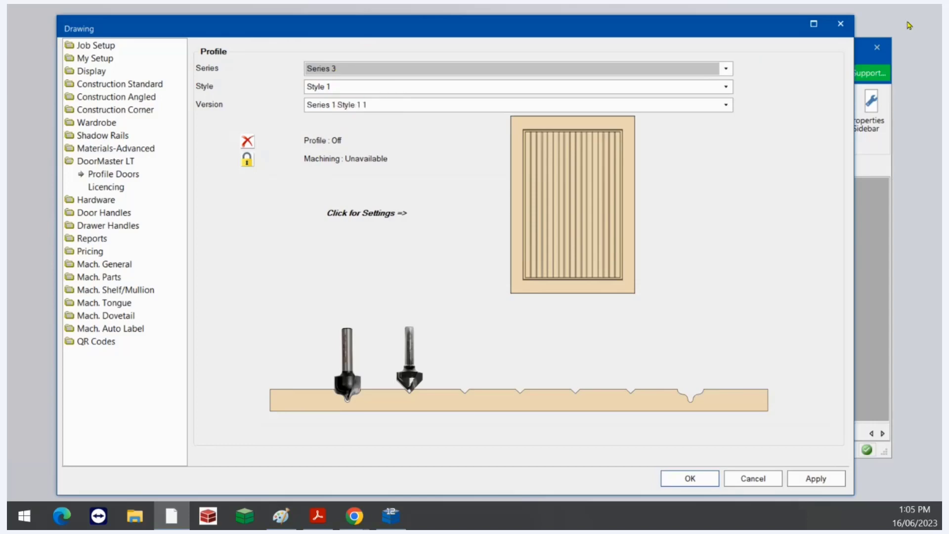
pyautogui.click(840, 24)
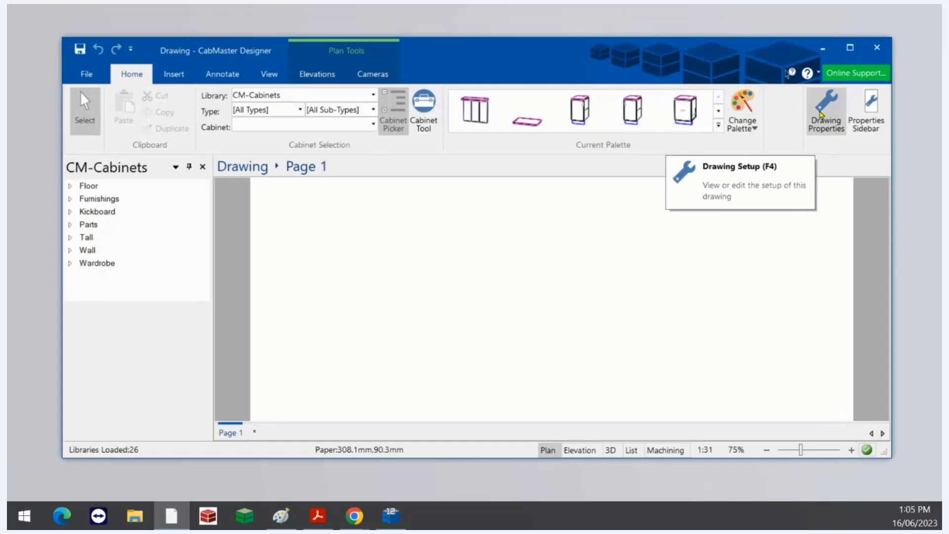
# - Turn the Shaker door profile on in the drawing's DoorMaster LT profile door properties
pyautogui.click(820, 115)
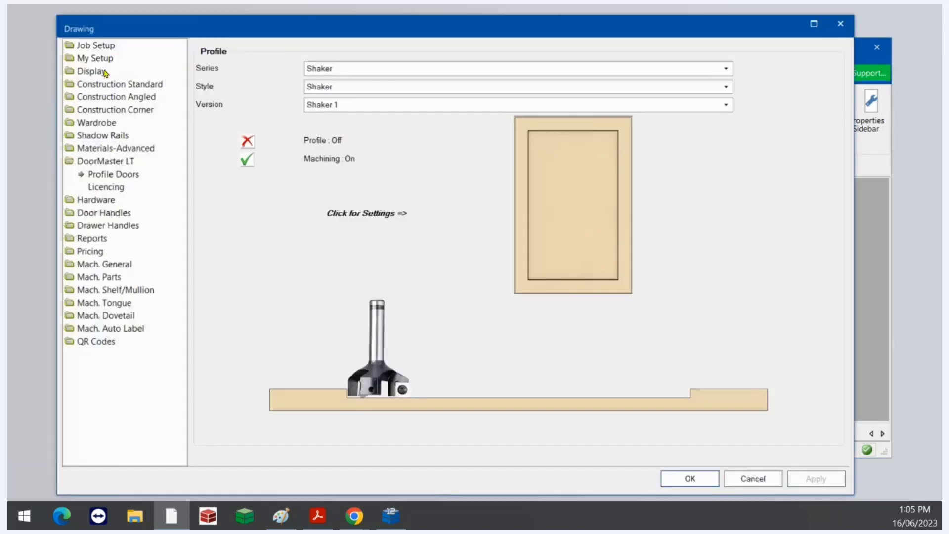
pyautogui.click(122, 175)
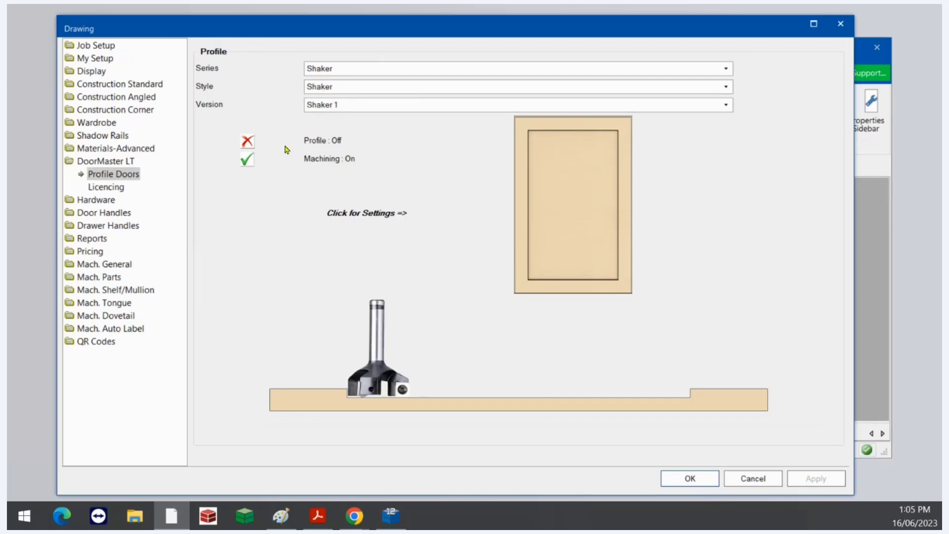
pyautogui.click(247, 142)
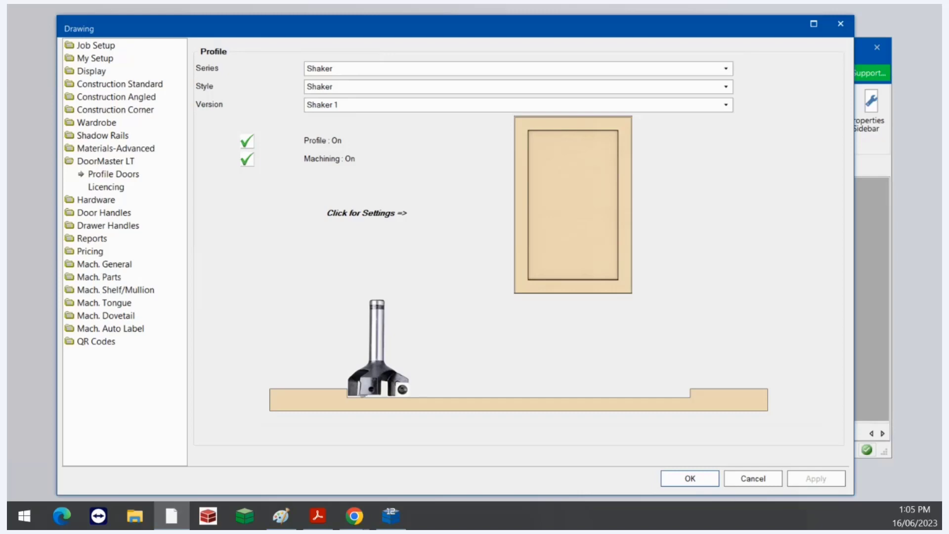
# - Toggle Panel as Door for the floor panel in the job materials, leave it off, and apply the drawing properties
pyautogui.click(89, 46)
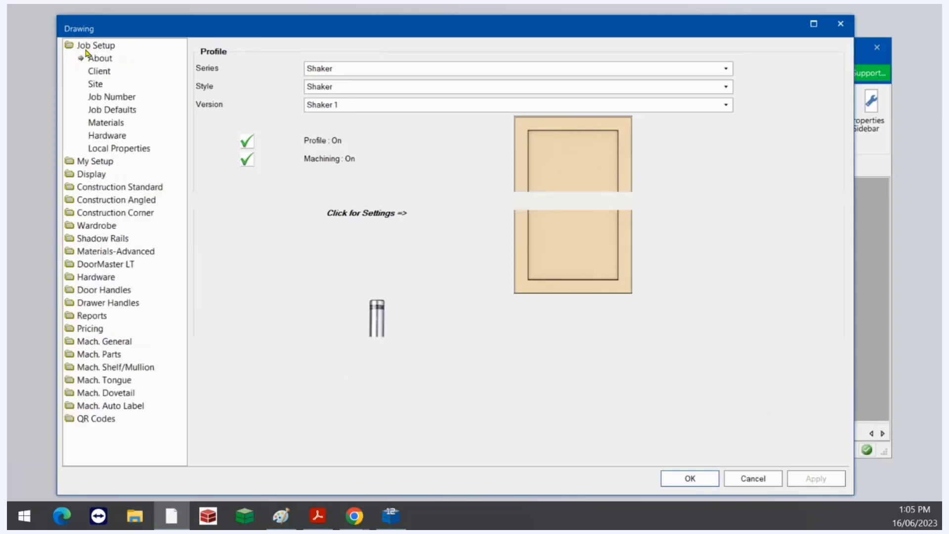
pyautogui.click(99, 123)
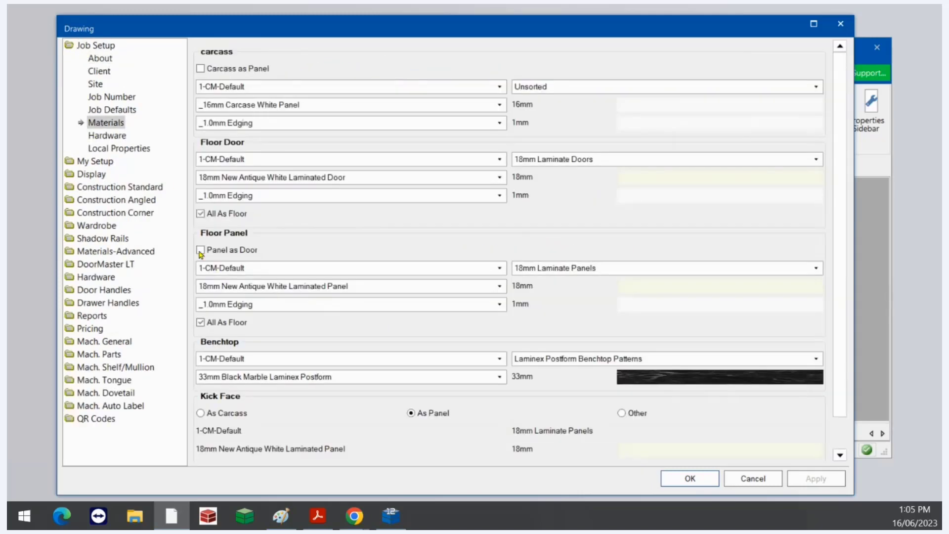
pyautogui.click(201, 253)
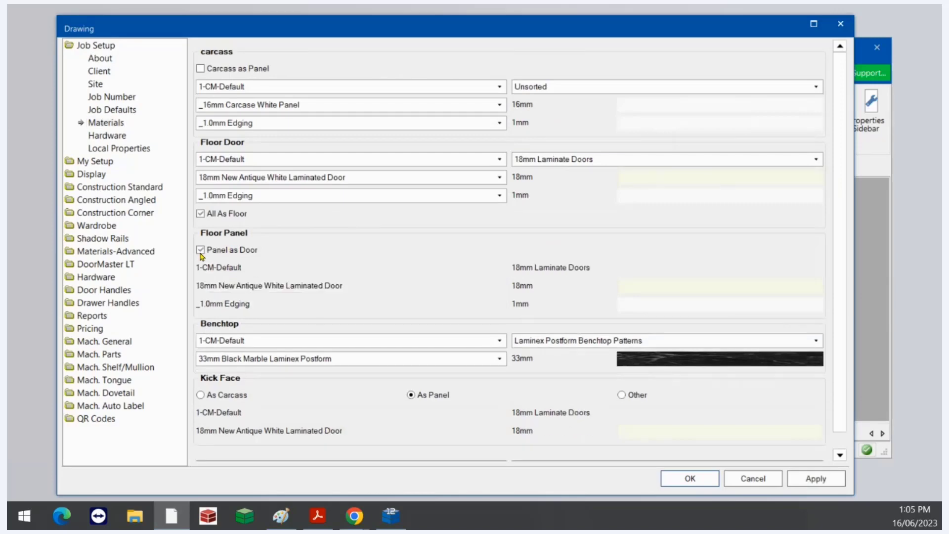
pyautogui.click(200, 253)
pyautogui.click(201, 253)
pyautogui.click(199, 251)
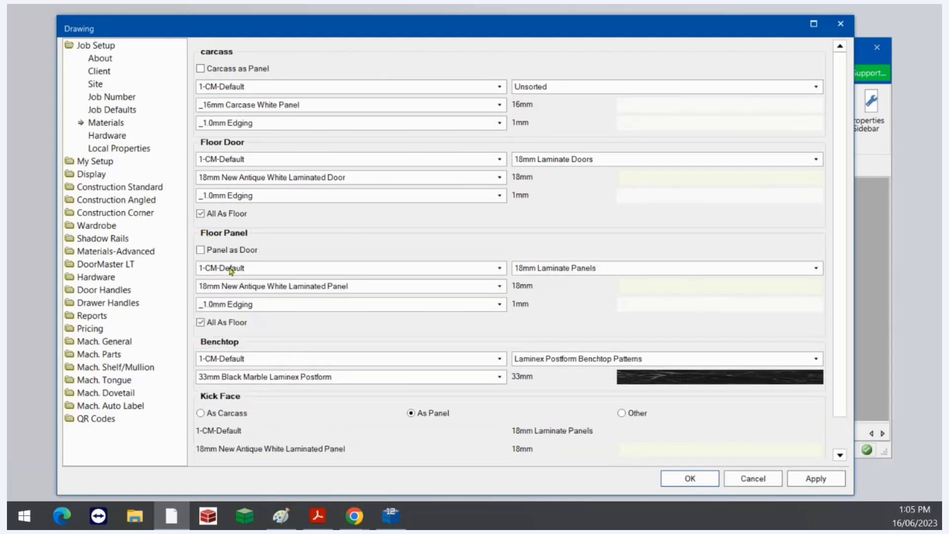
pyautogui.click(816, 479)
pyautogui.click(690, 479)
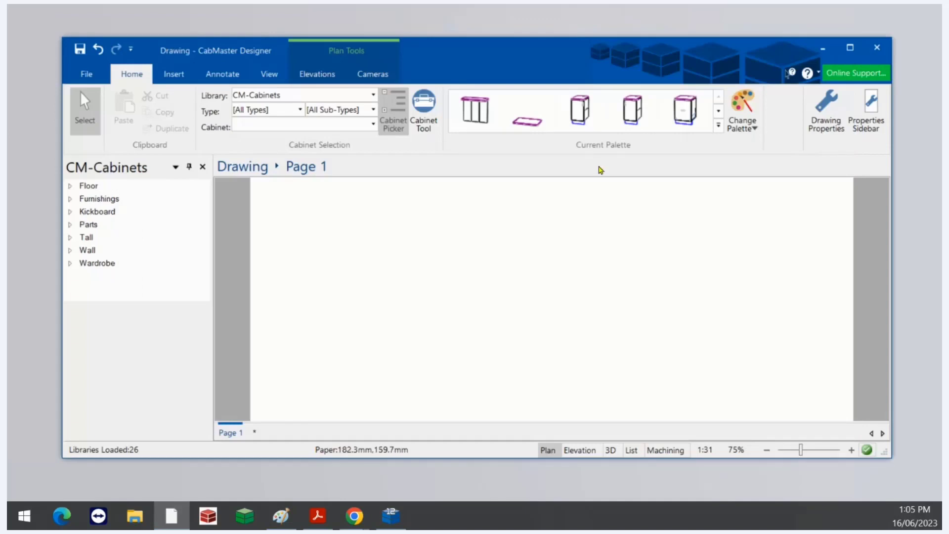
# - Place a Tall End Panel from the tall cabinets' panel group on the plan
pyautogui.click(70, 225)
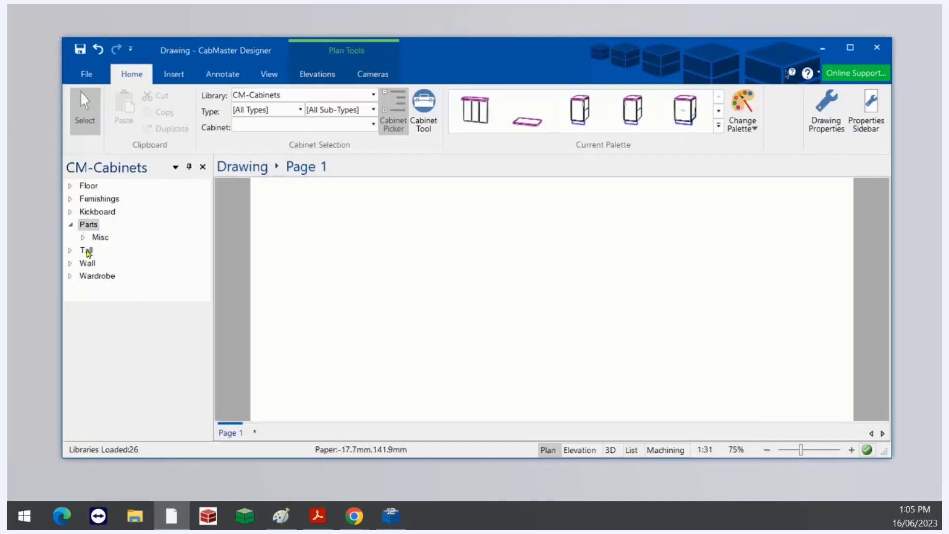
pyautogui.click(70, 225)
pyautogui.click(71, 237)
pyautogui.scroll(-3, 81, 254)
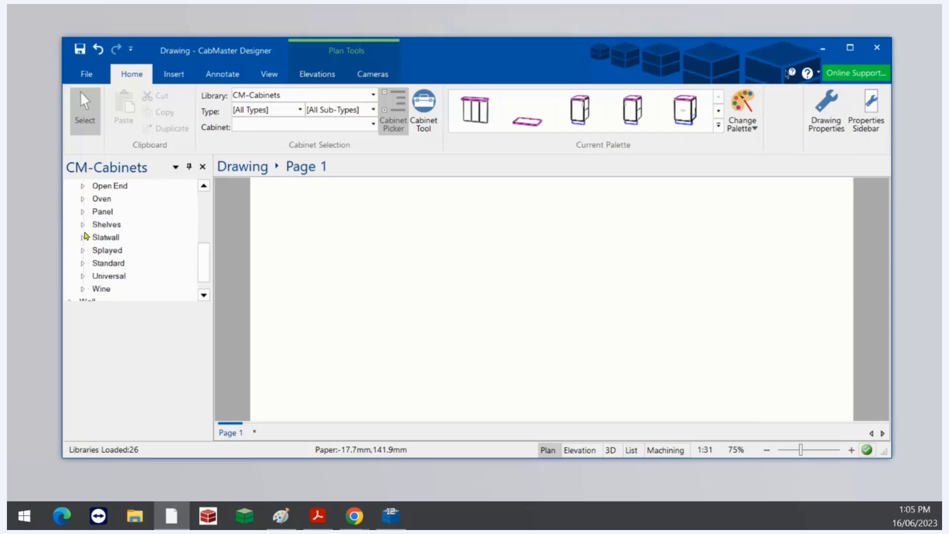
pyautogui.click(83, 212)
pyautogui.click(121, 225)
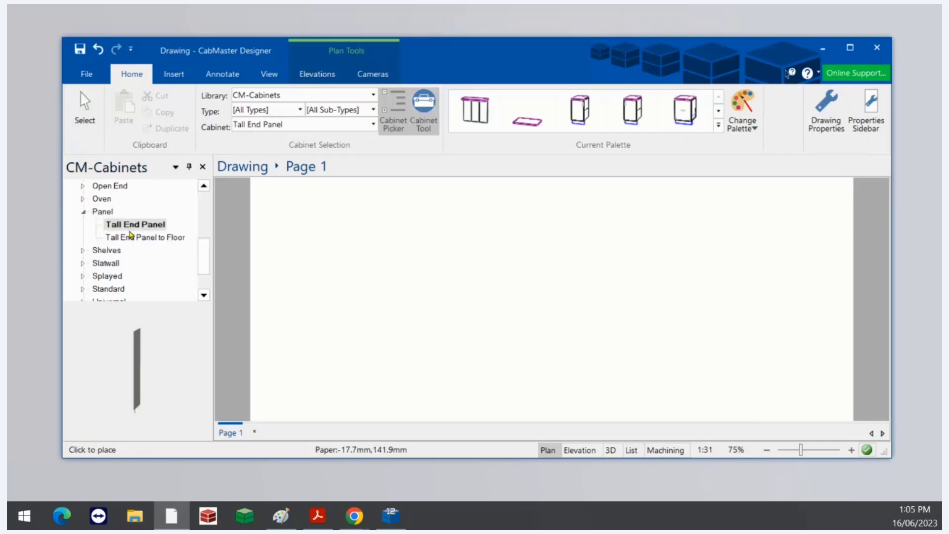
pyautogui.click(536, 308)
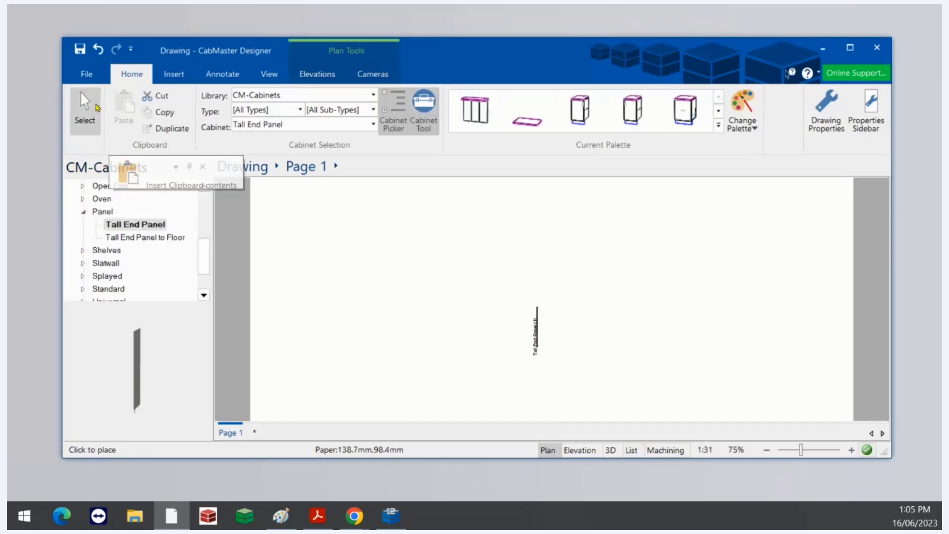
pyautogui.click(88, 113)
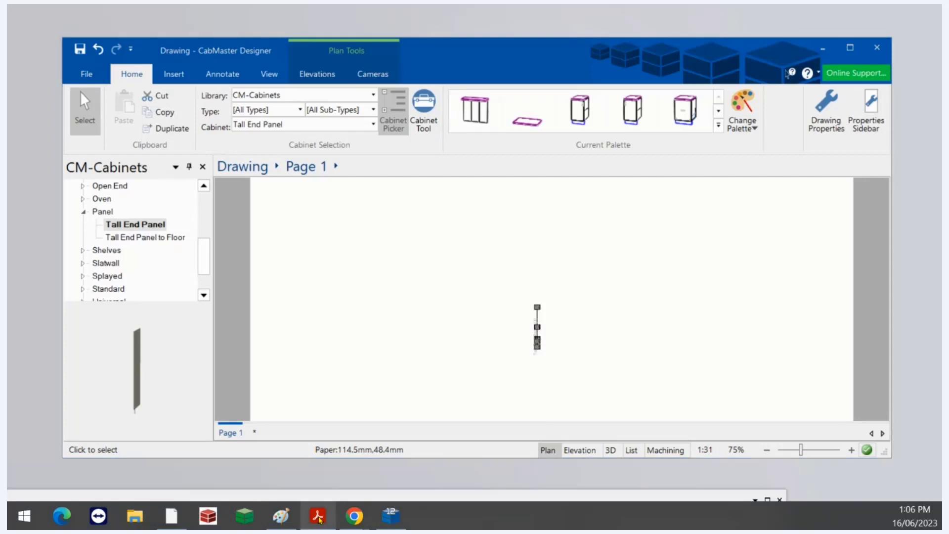
# - Enable Panel as Door in the tall end panel's own material properties, and close them
pyautogui.doubleClick(340, 497)
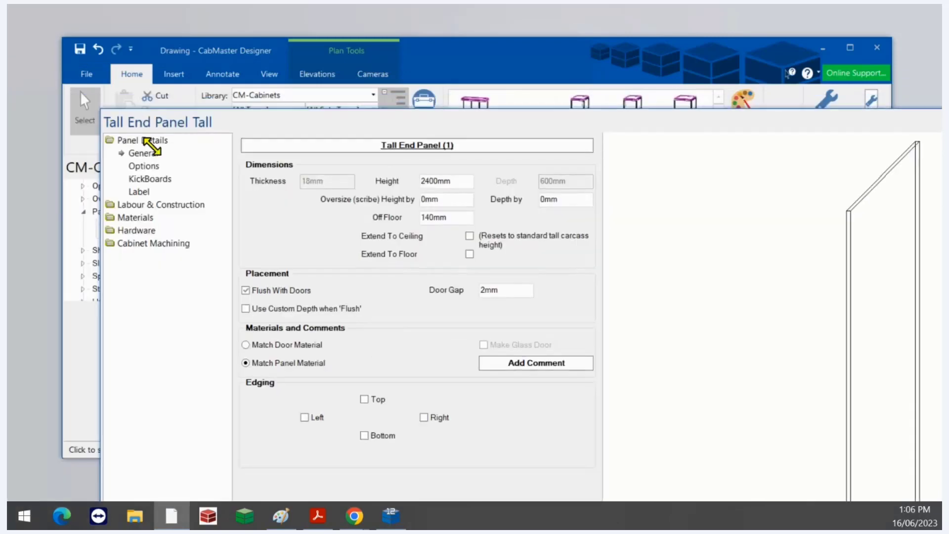
pyautogui.moveTo(109, 117)
pyautogui.mouseDown()
pyautogui.moveTo(368, 281)
pyautogui.moveTo(313, 233)
pyautogui.moveTo(106, 110)
pyautogui.moveTo(40, 25)
pyautogui.moveTo(81, 46)
pyautogui.moveTo(119, 106)
pyautogui.moveTo(132, 149)
pyautogui.moveTo(106, 81)
pyautogui.moveTo(115, 75)
pyautogui.mouseUp()
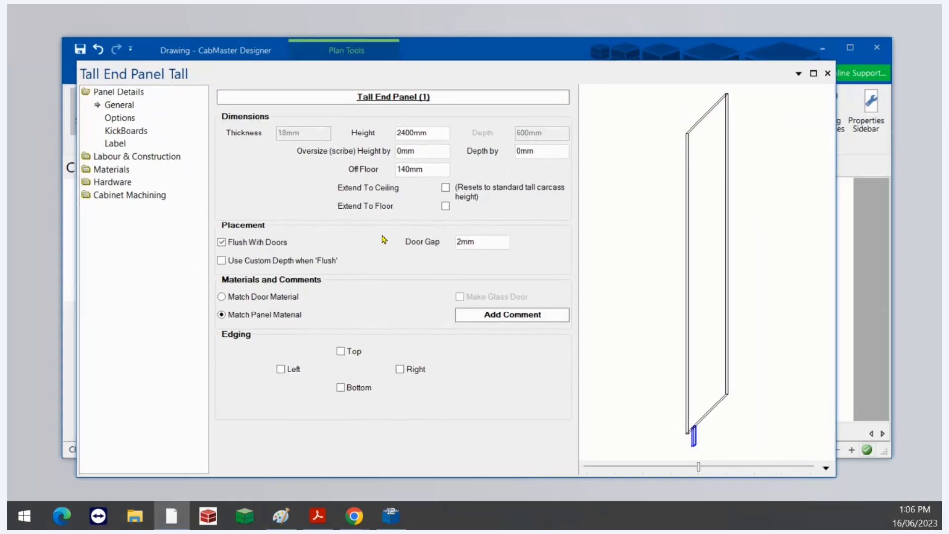
pyautogui.click(109, 170)
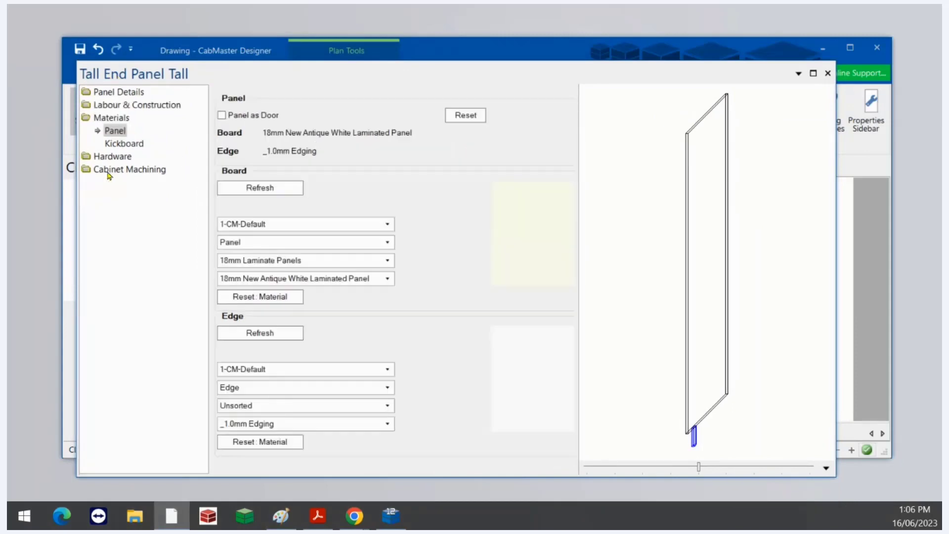
pyautogui.click(220, 115)
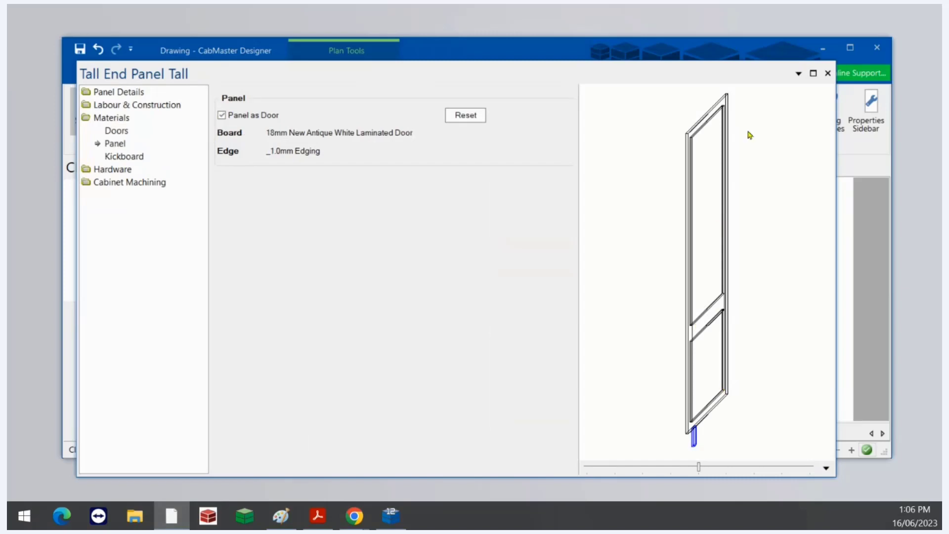
pyautogui.click(828, 74)
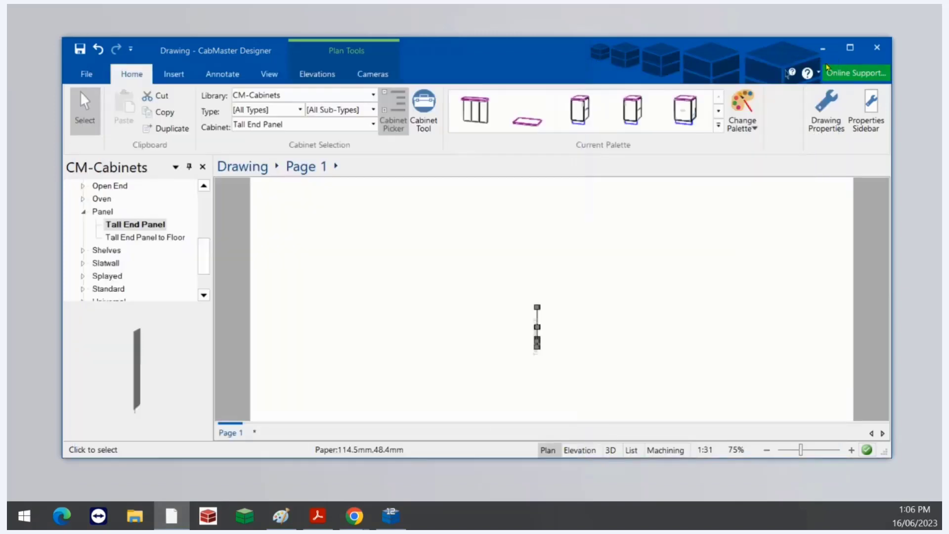
# - Delete the tall end panel from the plan
pyautogui.click(611, 292)
pyautogui.moveTo(497, 271); pyautogui.dragTo(616, 403)
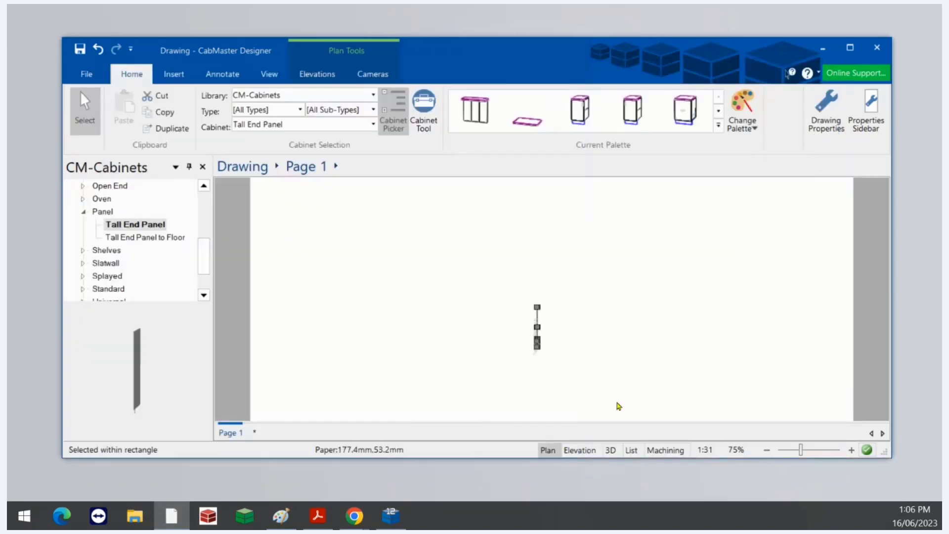
pyautogui.press('Delete')
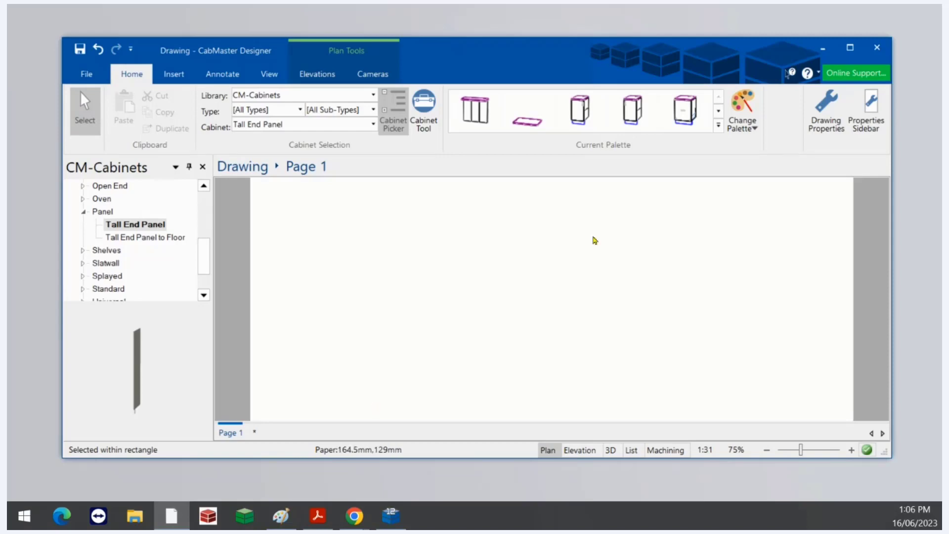
# - Place a Floor 1 Door Left cabinet on the plan
pyautogui.click(586, 116)
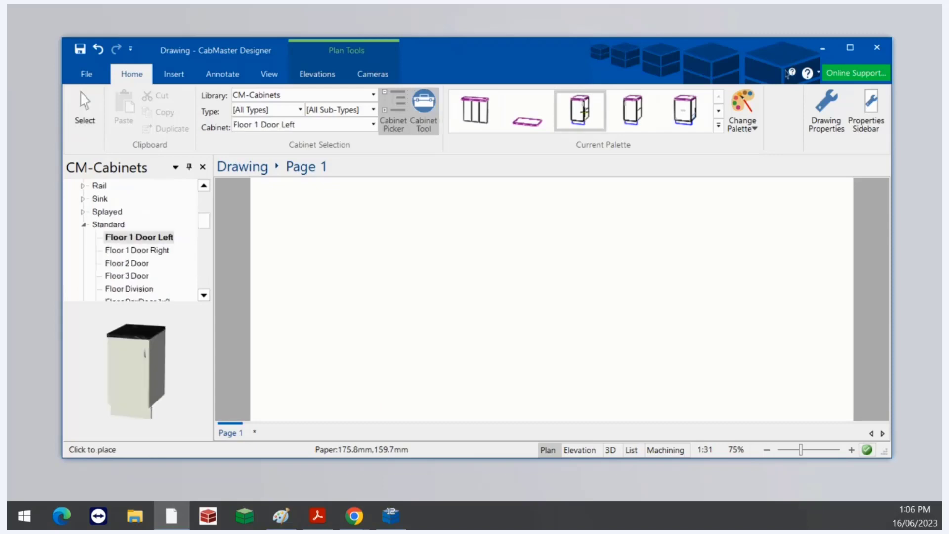
pyautogui.click(483, 273)
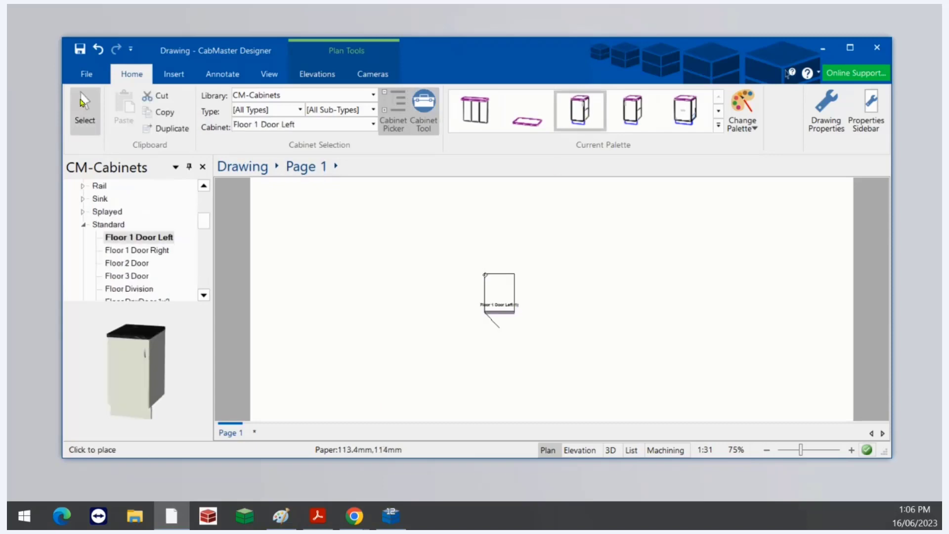
# - Open the placed Floor 1 Door Left cabinet's properties and display its preview as 3D Solid
pyautogui.click(499, 290)
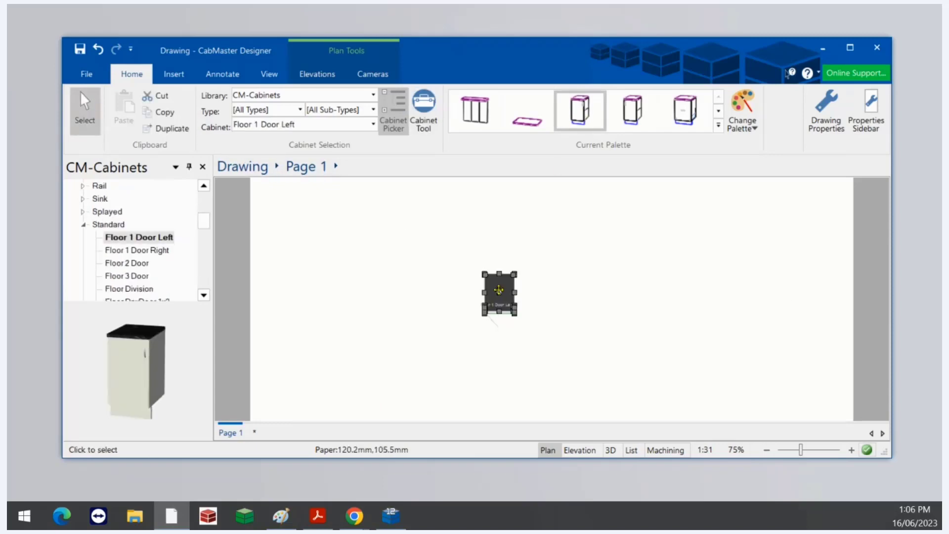
pyautogui.doubleClick(499, 290)
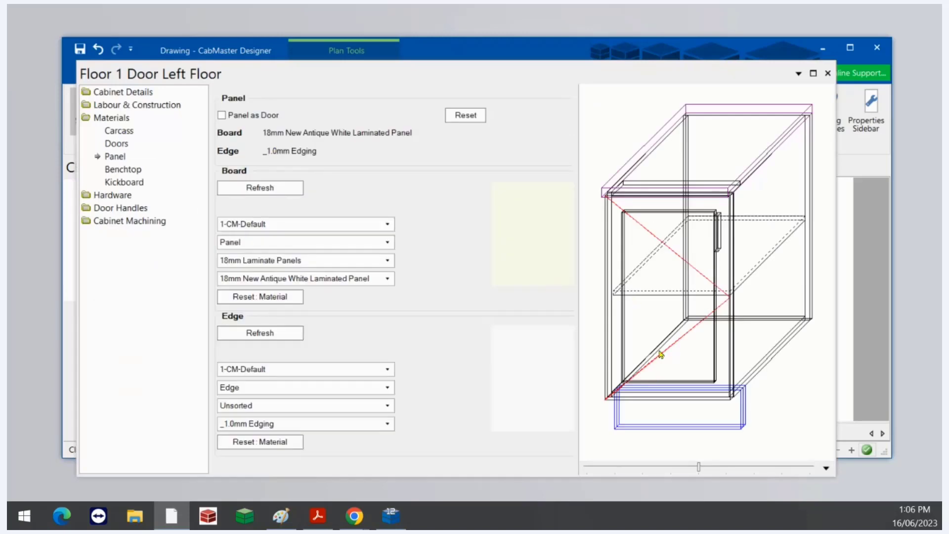
pyautogui.rightClick(826, 435)
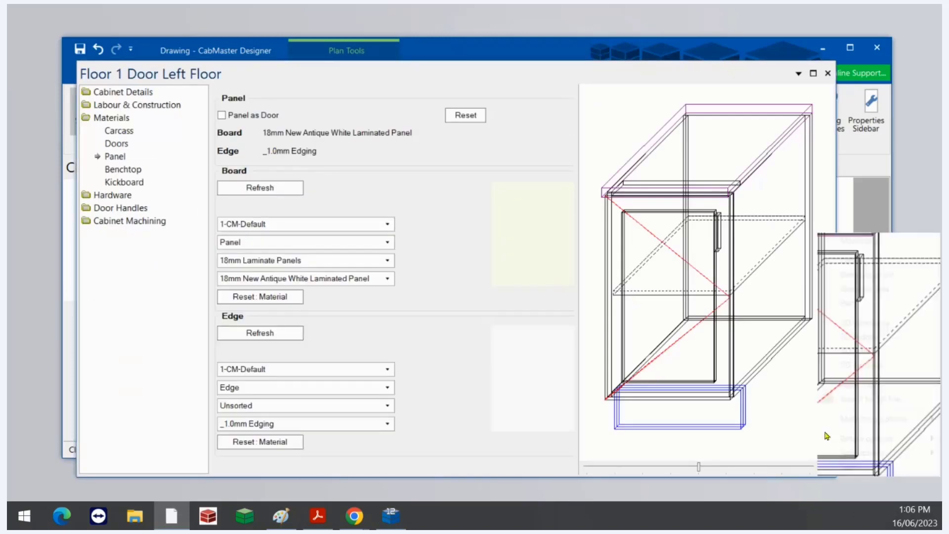
pyautogui.click(863, 322)
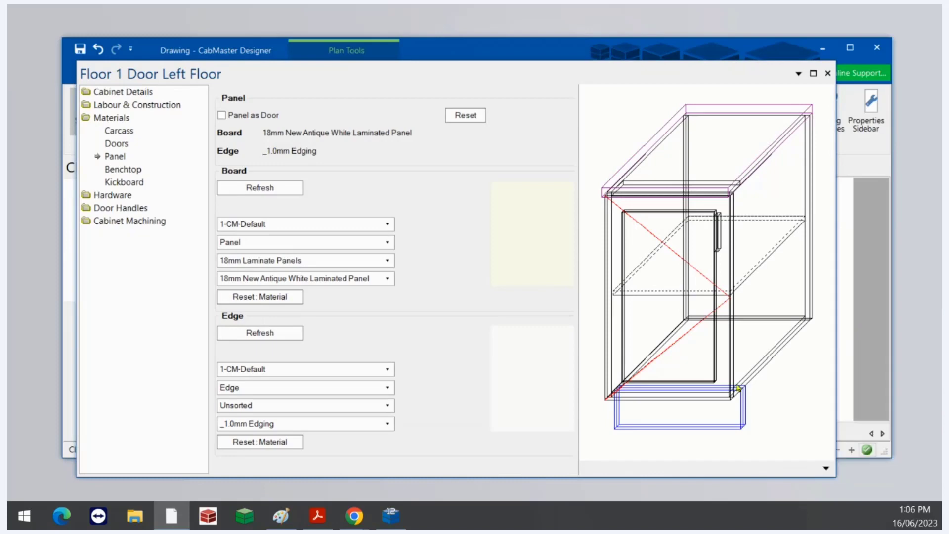
pyautogui.moveTo(725, 409); pyautogui.dragTo(702, 233)
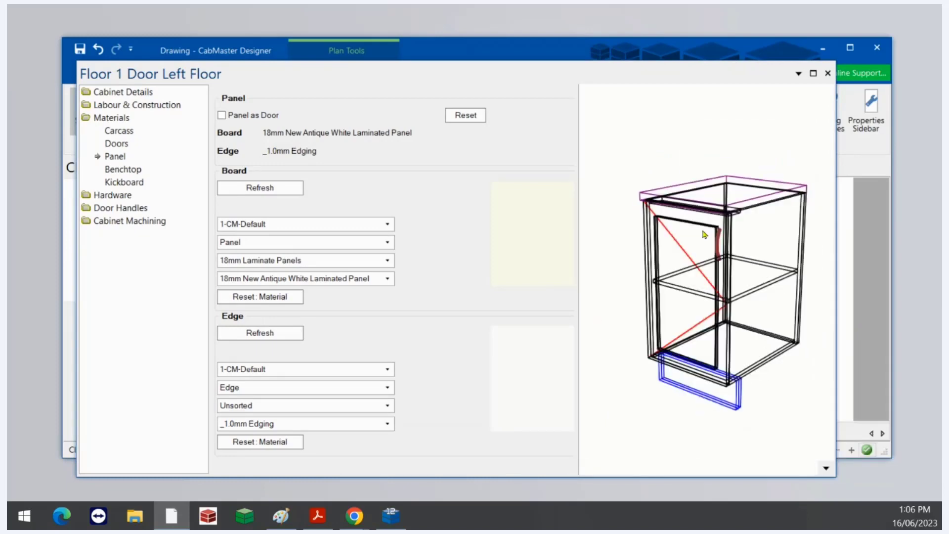
pyautogui.scroll(3, 694, 129)
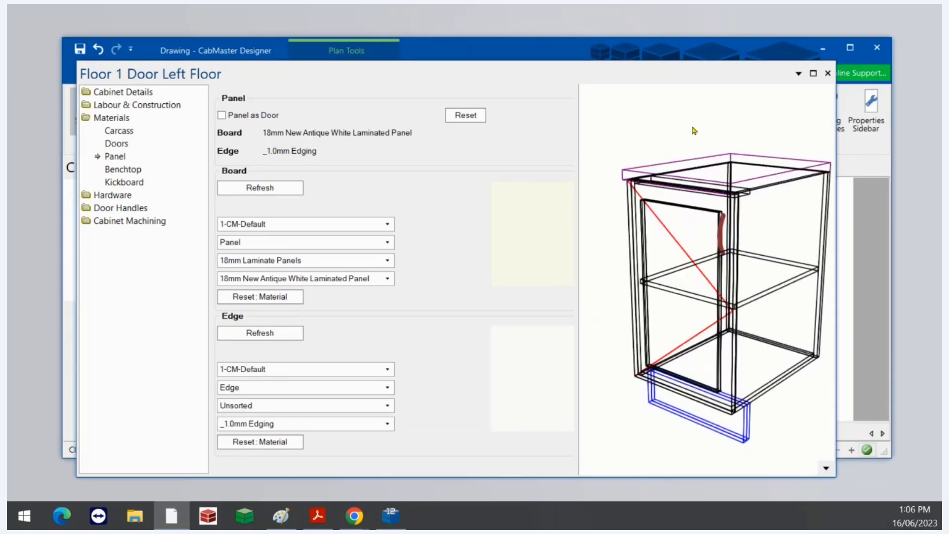
pyautogui.rightClick(830, 469)
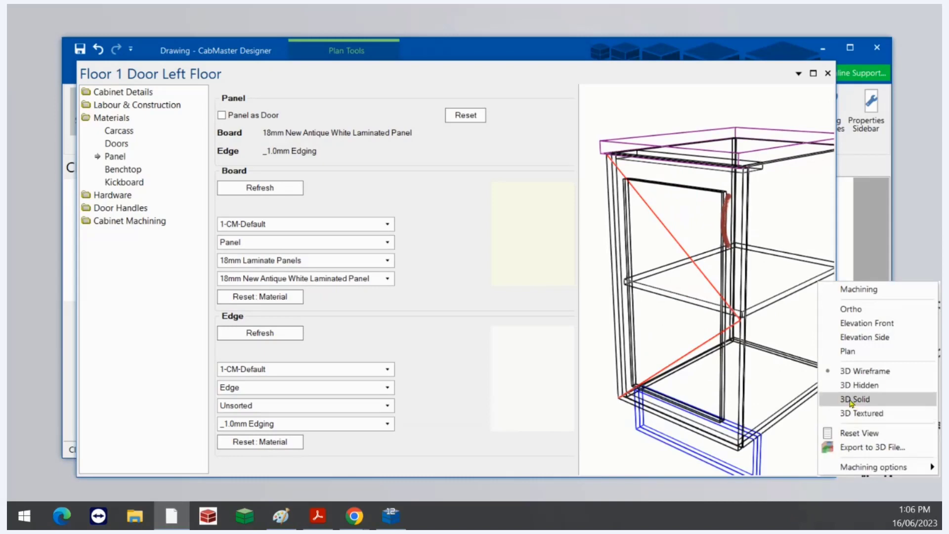
pyautogui.click(852, 401)
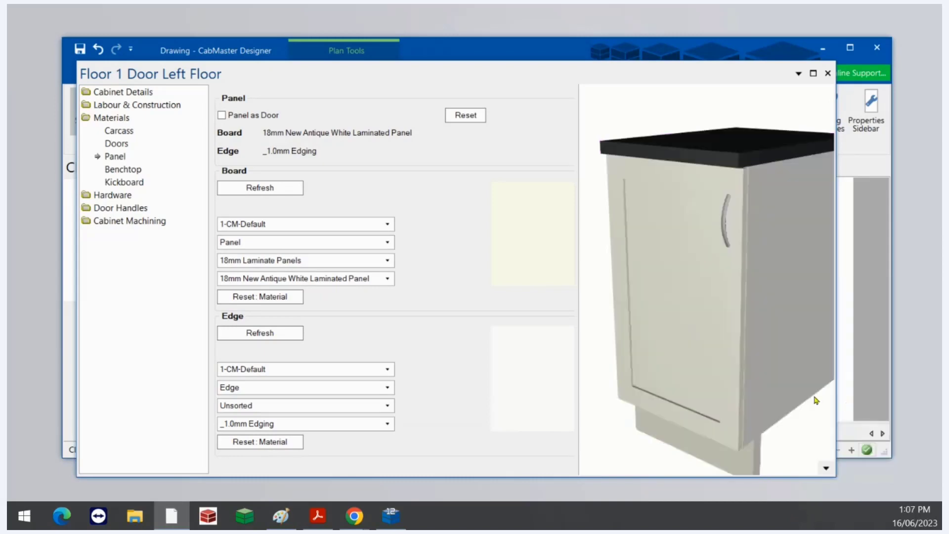
# - Examine the cabinet preview from several angles in 3D Hidden and in 3D Textured display
pyautogui.click(826, 469)
pyautogui.click(854, 410)
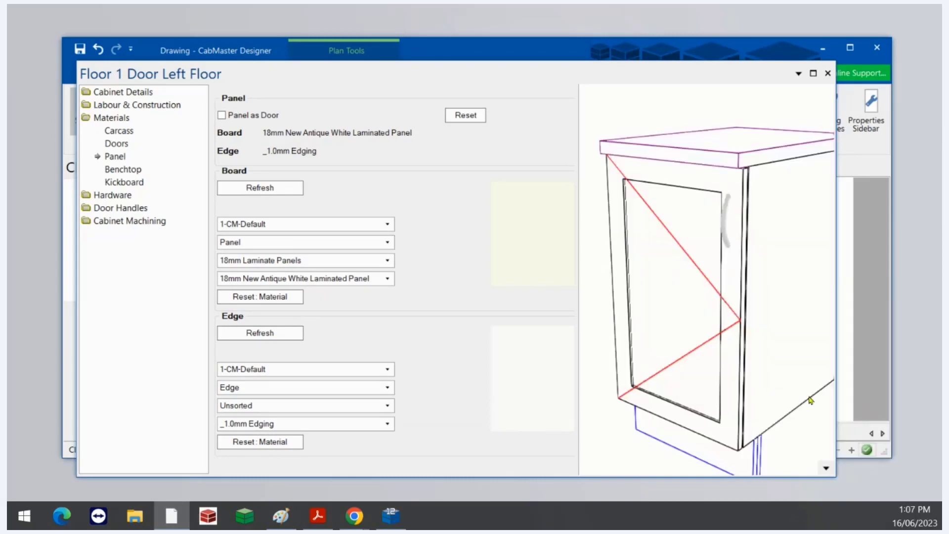
pyautogui.moveTo(703, 396); pyautogui.dragTo(735, 248)
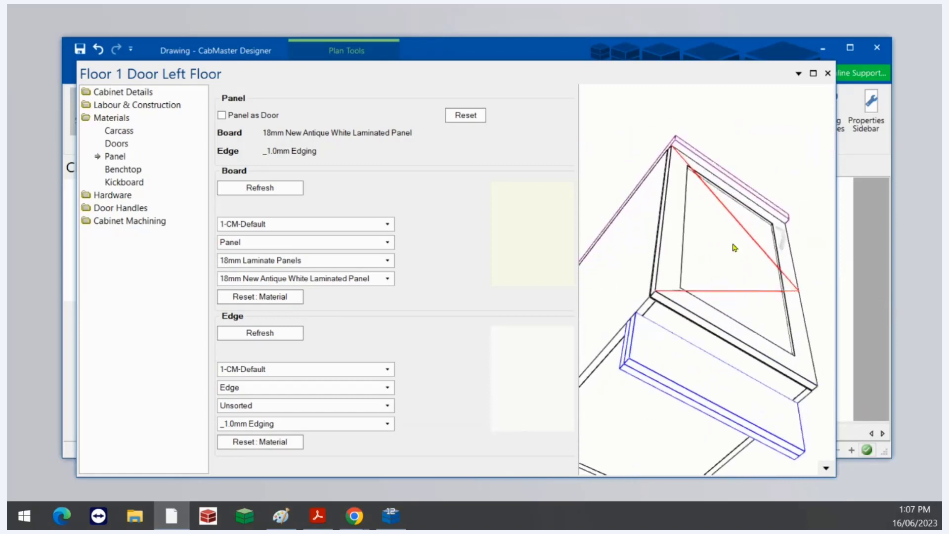
pyautogui.doubleClick(722, 257)
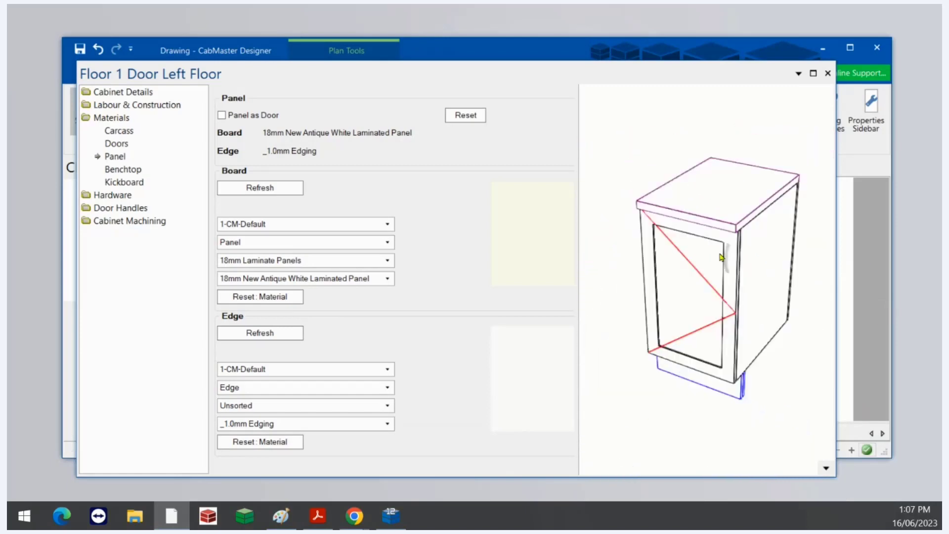
pyautogui.click(826, 468)
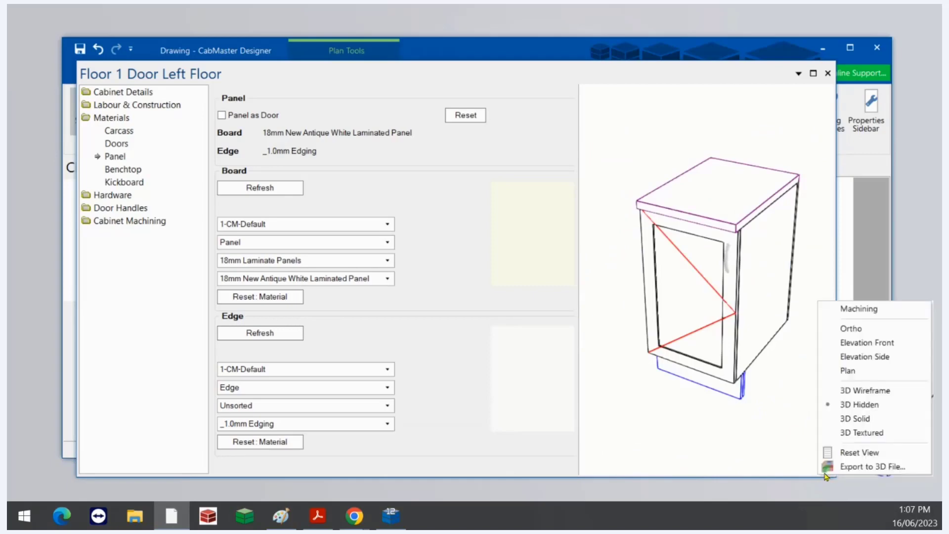
pyautogui.click(852, 433)
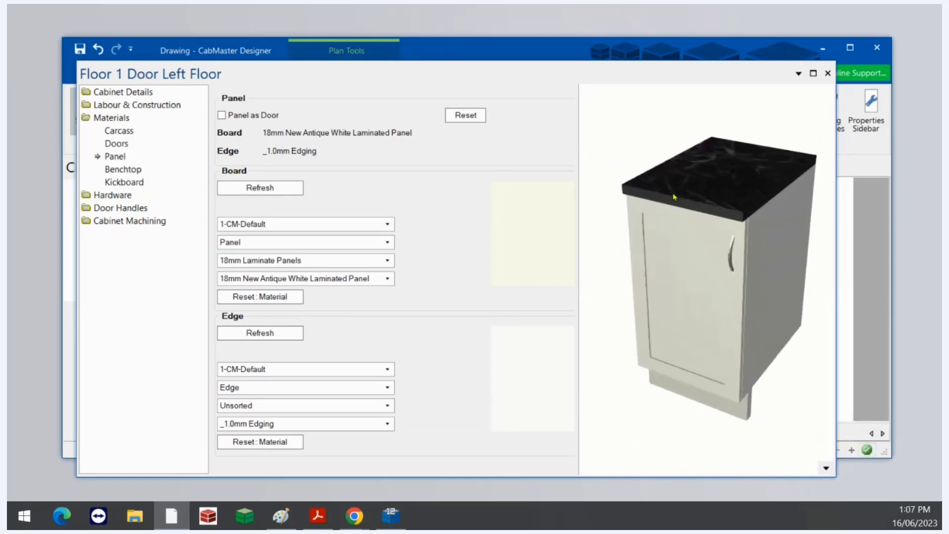
pyautogui.moveTo(673, 196); pyautogui.dragTo(832, 518)
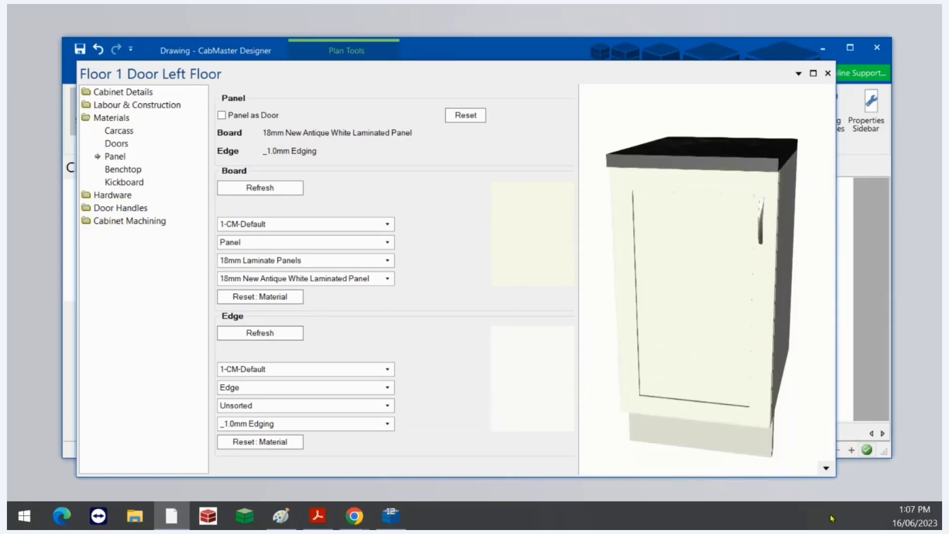
# - Show the machining preview for Door 1 Left, inspect the lower edge of its inner profile, and close the cabinet properties
pyautogui.click(827, 468)
pyautogui.click(864, 311)
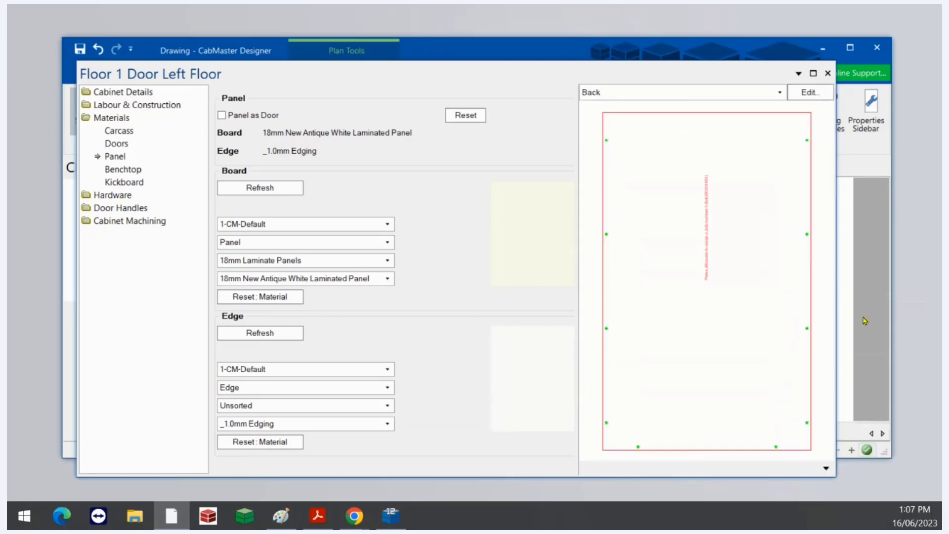
pyautogui.click(713, 97)
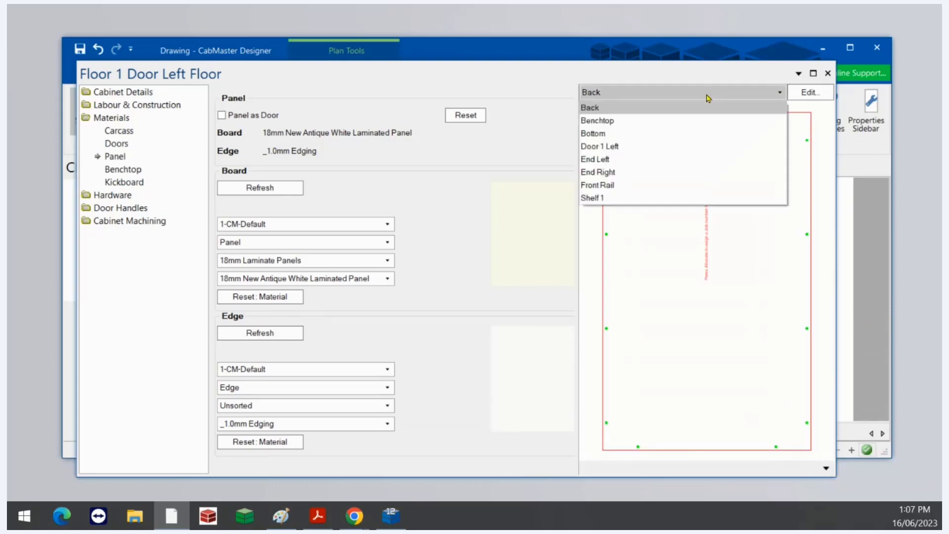
pyautogui.click(626, 149)
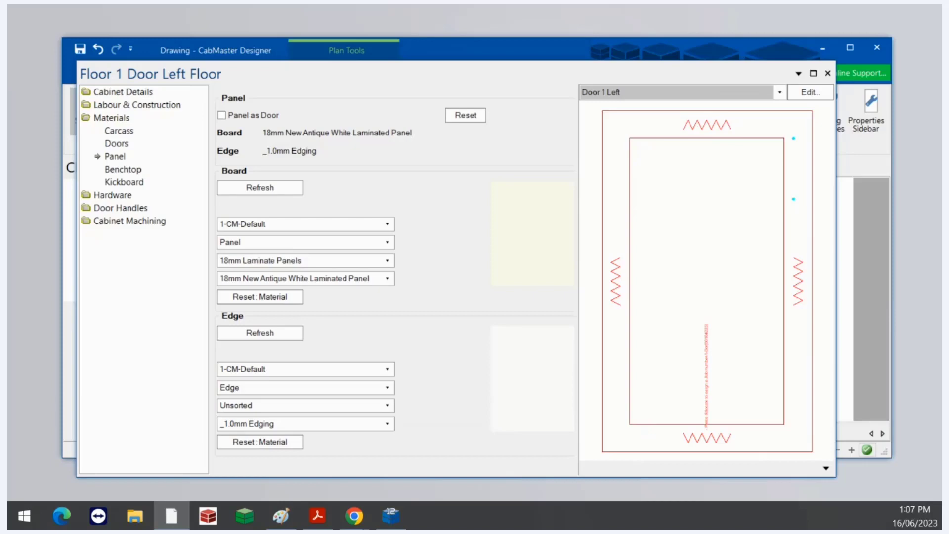
pyautogui.click(683, 428)
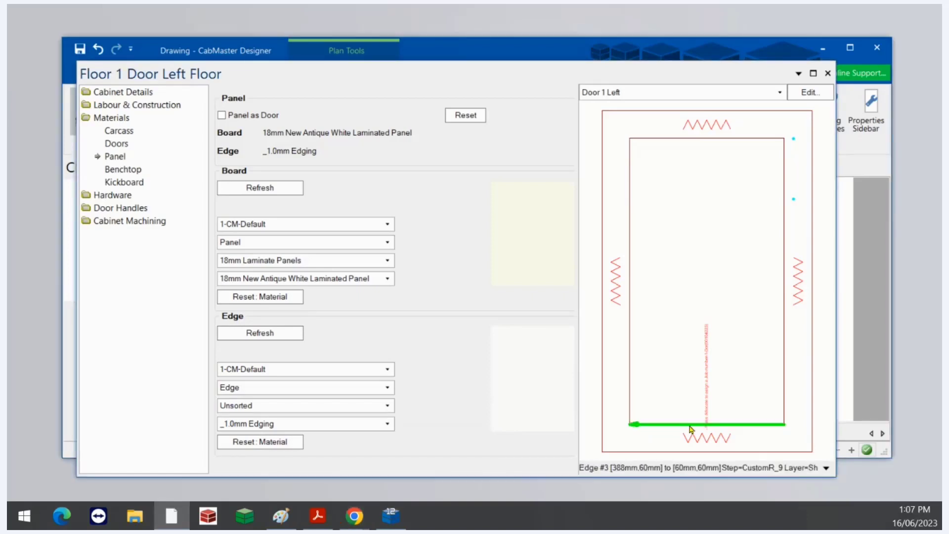
pyautogui.moveTo(835, 479); pyautogui.dragTo(896, 492)
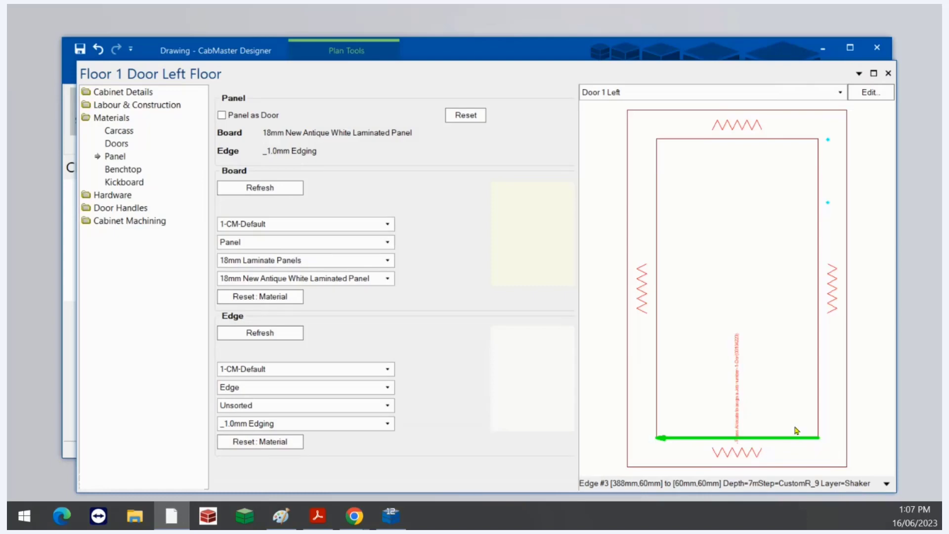
pyautogui.click(887, 74)
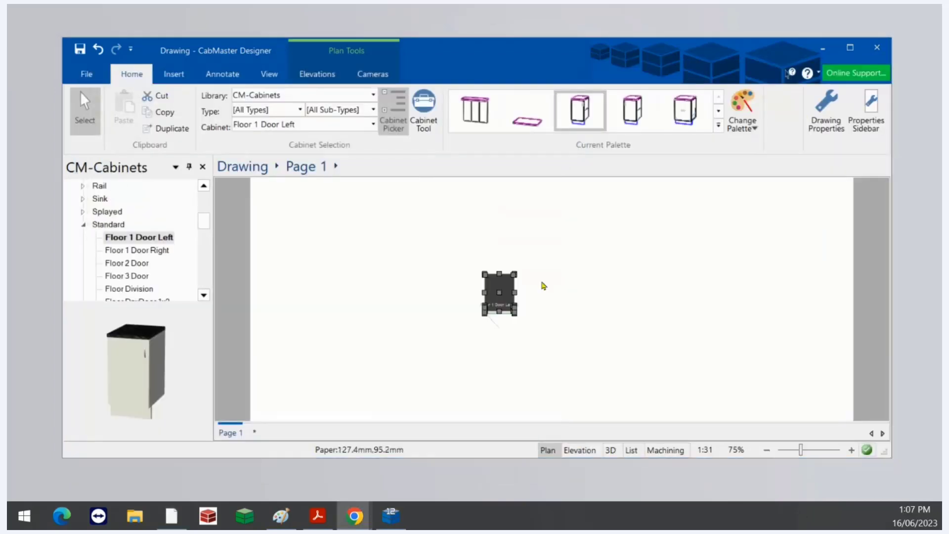
# - In the drawing properties, set the DoorMaster LT profile doors to Series 1, Style 1
pyautogui.click(834, 105)
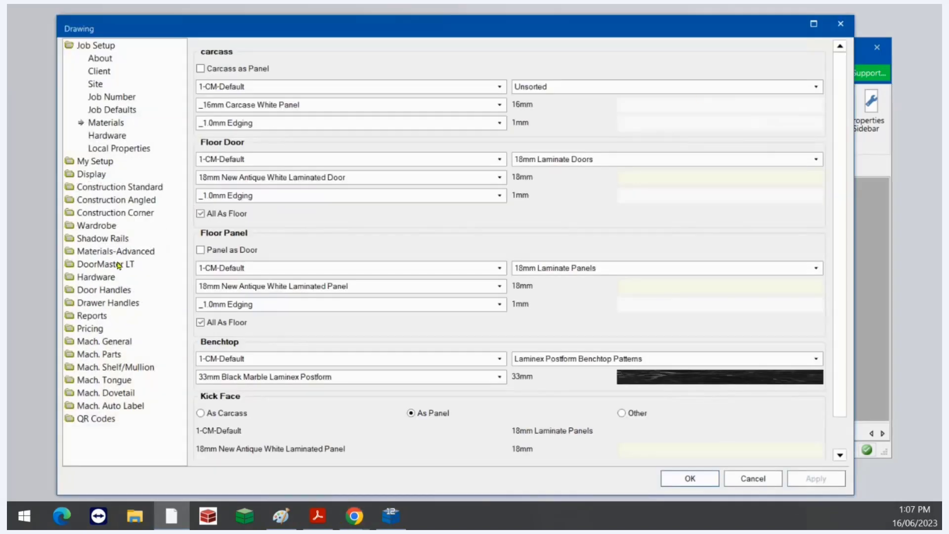
pyautogui.click(98, 260)
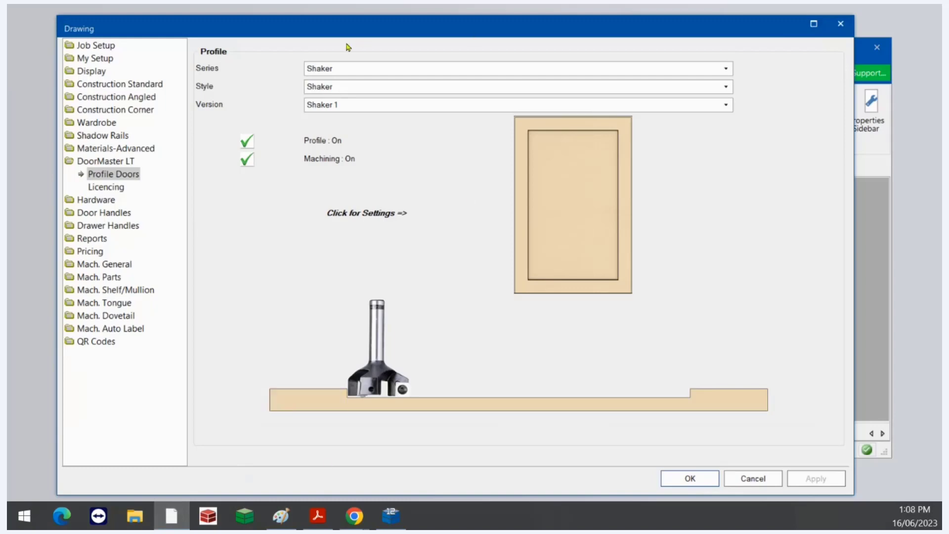
pyautogui.click(327, 73)
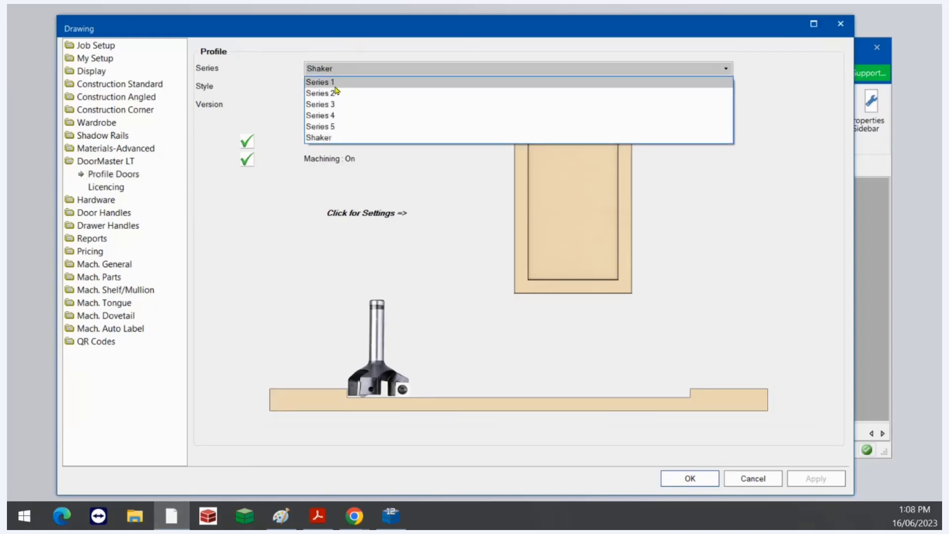
pyautogui.click(335, 83)
pyautogui.click(336, 90)
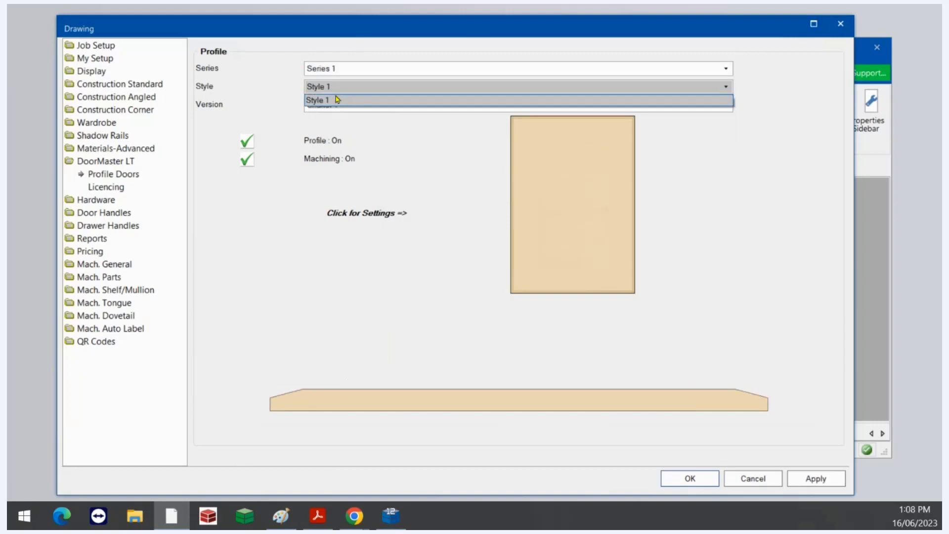
pyautogui.click(336, 101)
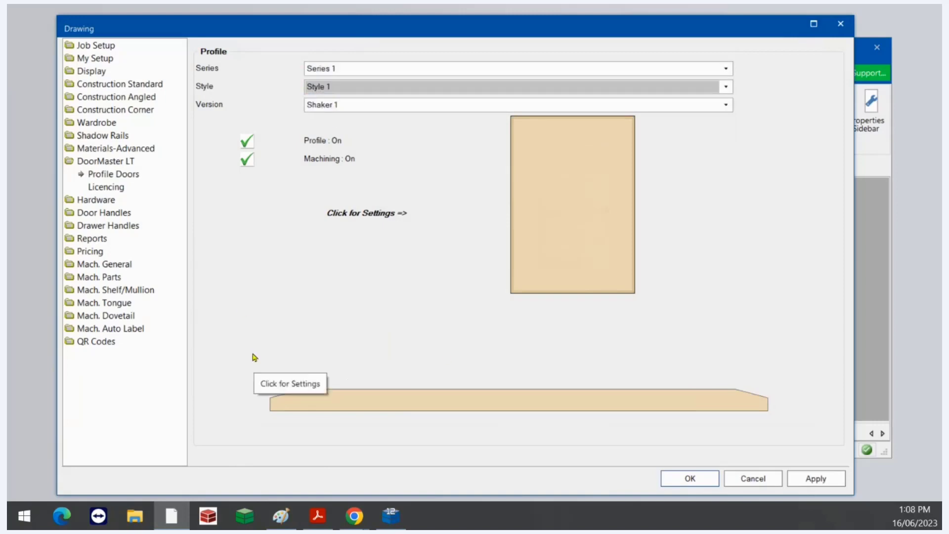
# - Switch Edge Profile off and back on in the Series 1 Style 1 door settings, and accept them
pyautogui.click(592, 233)
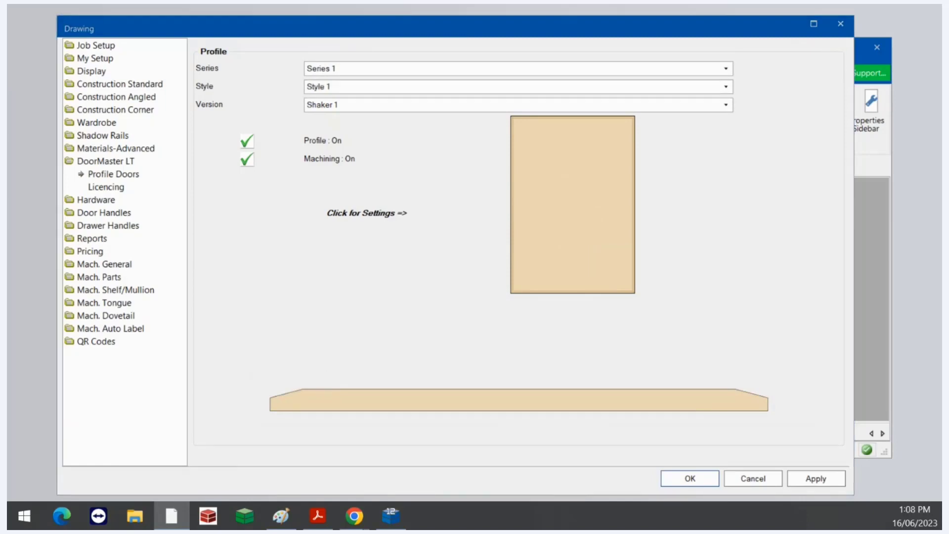
pyautogui.moveTo(417, 166); pyautogui.dragTo(381, 126)
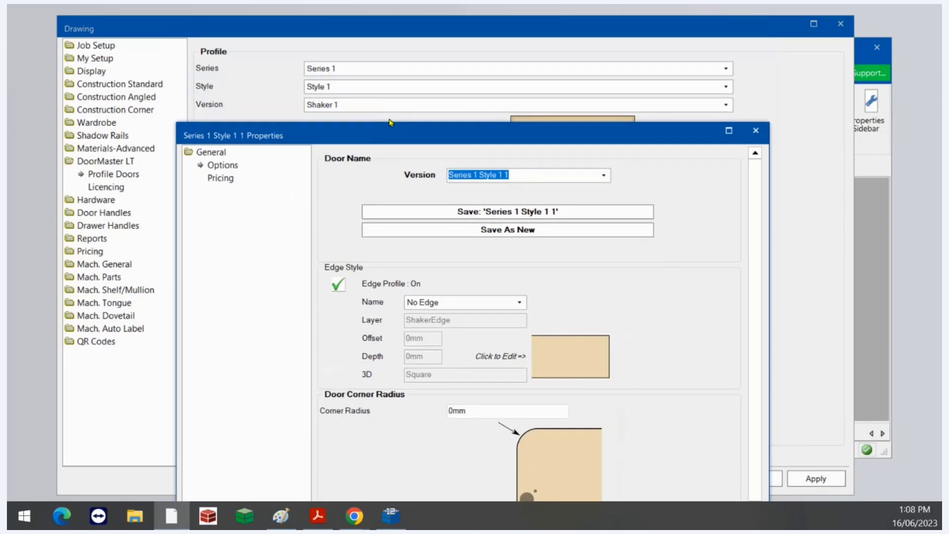
pyautogui.moveTo(390, 122); pyautogui.dragTo(389, 65)
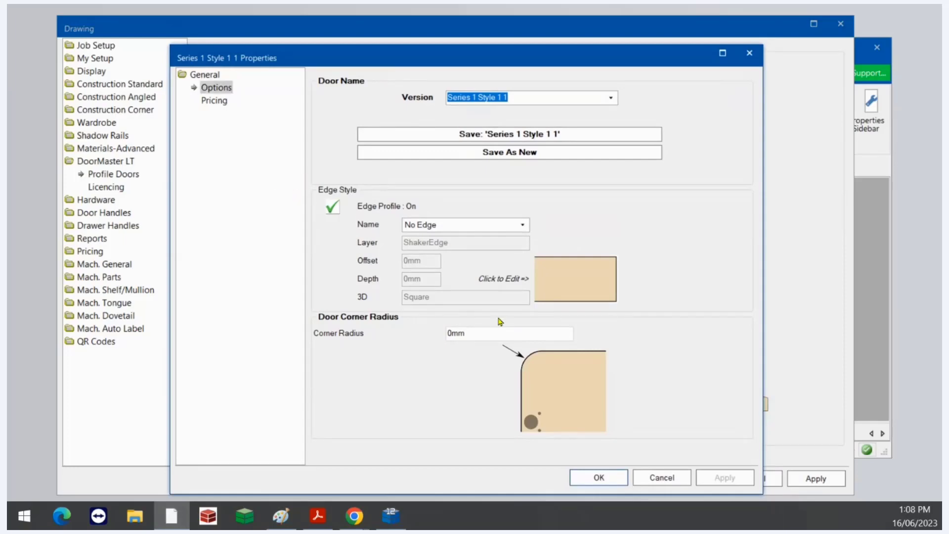
pyautogui.click(333, 207)
pyautogui.click(333, 208)
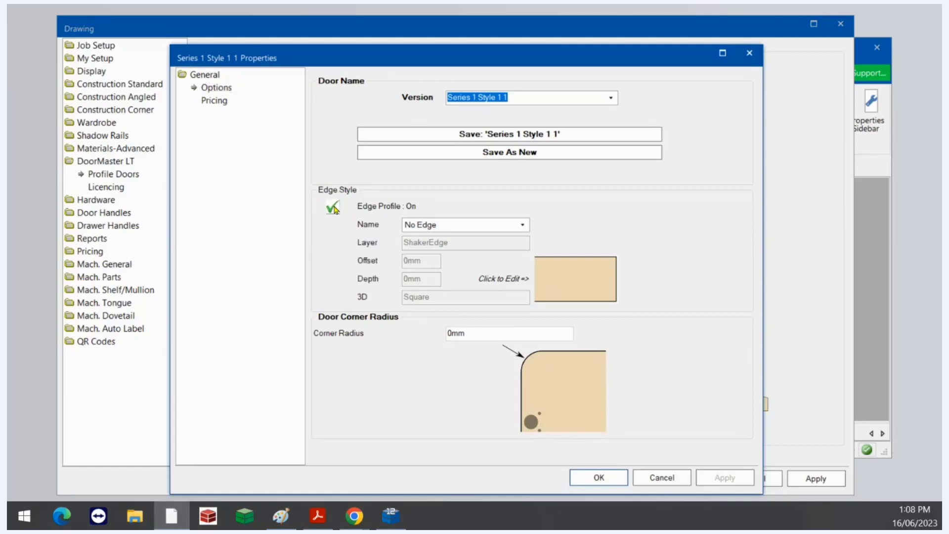
pyautogui.click(334, 208)
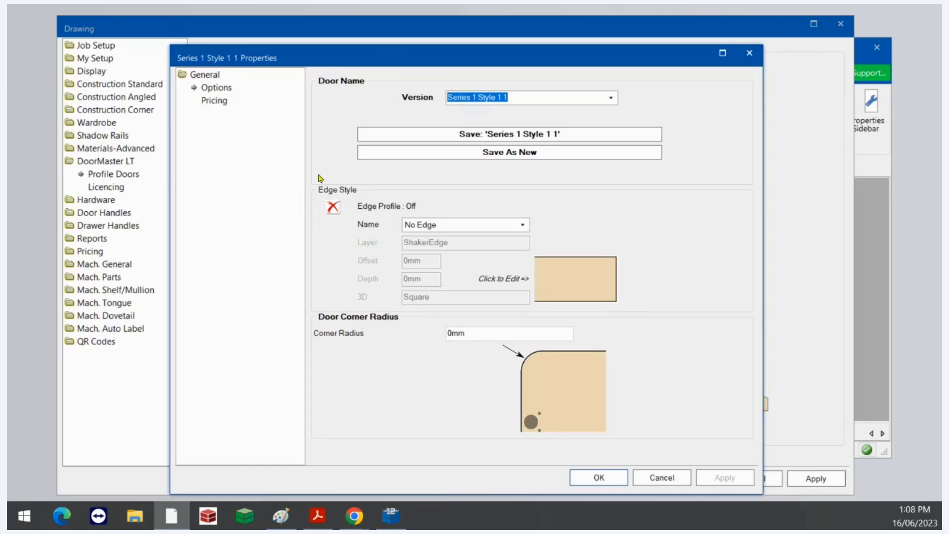
pyautogui.click(333, 206)
pyautogui.click(585, 483)
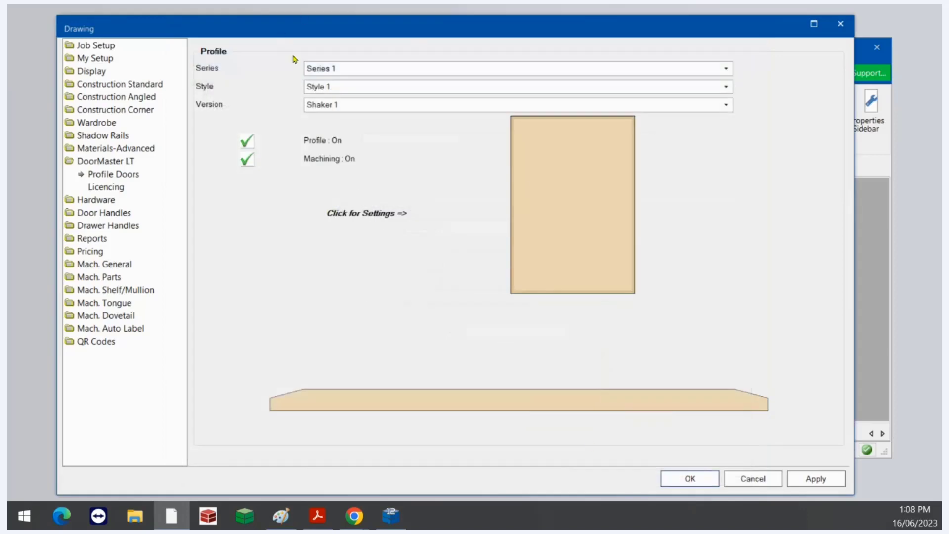
# - Change the profile door series to Series 3, view its door settings, and close them
pyautogui.click(318, 71)
pyautogui.click(320, 104)
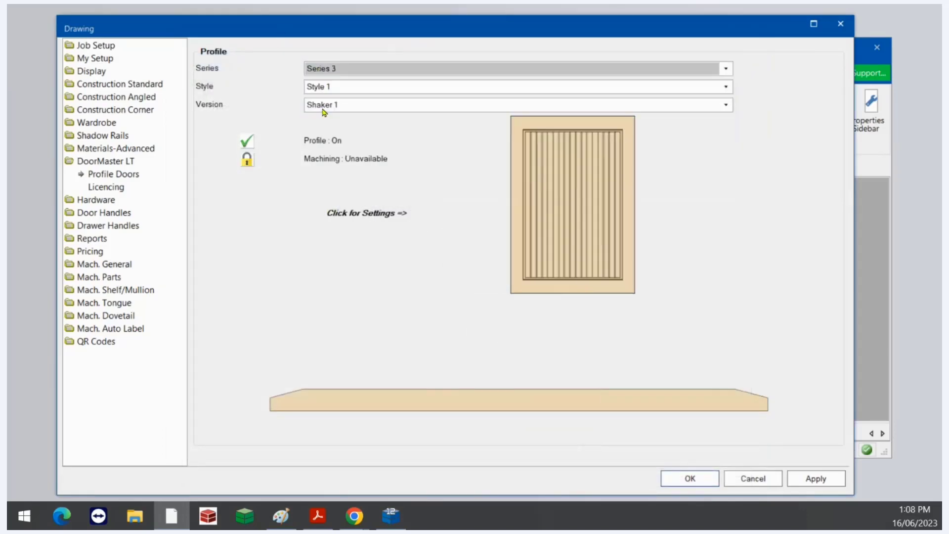
pyautogui.click(597, 260)
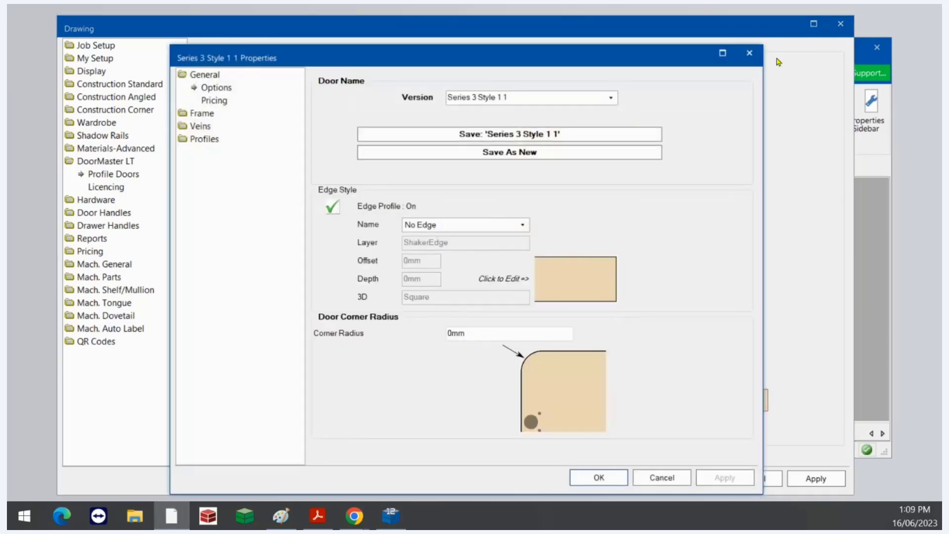
pyautogui.click(749, 53)
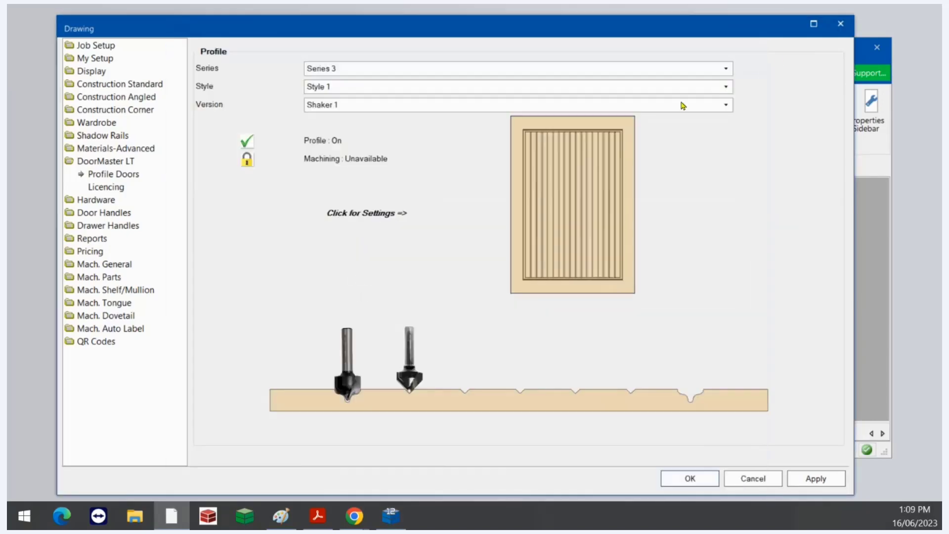
# - Set the profile doors back to Series 1, Style 1, view the door settings, and accept them
pyautogui.click(525, 70)
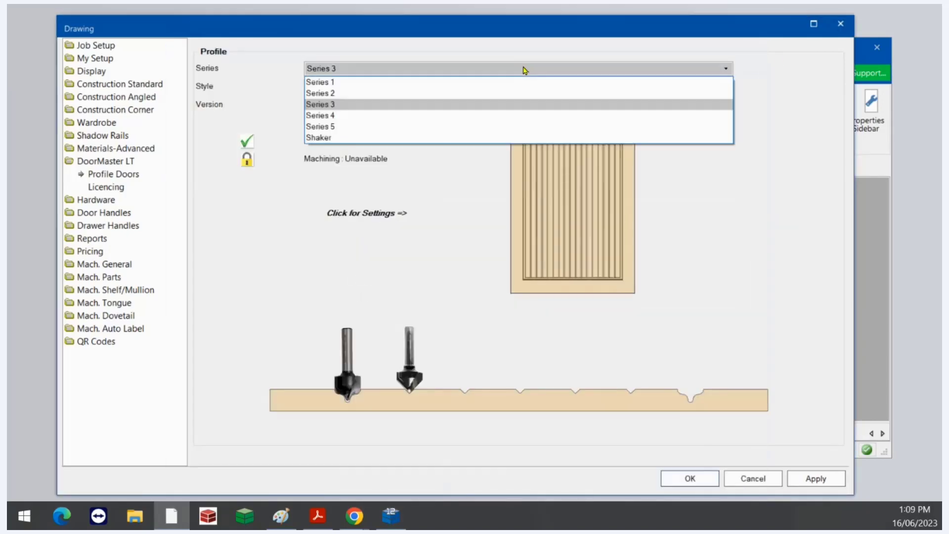
pyautogui.click(321, 82)
pyautogui.click(340, 91)
pyautogui.click(339, 96)
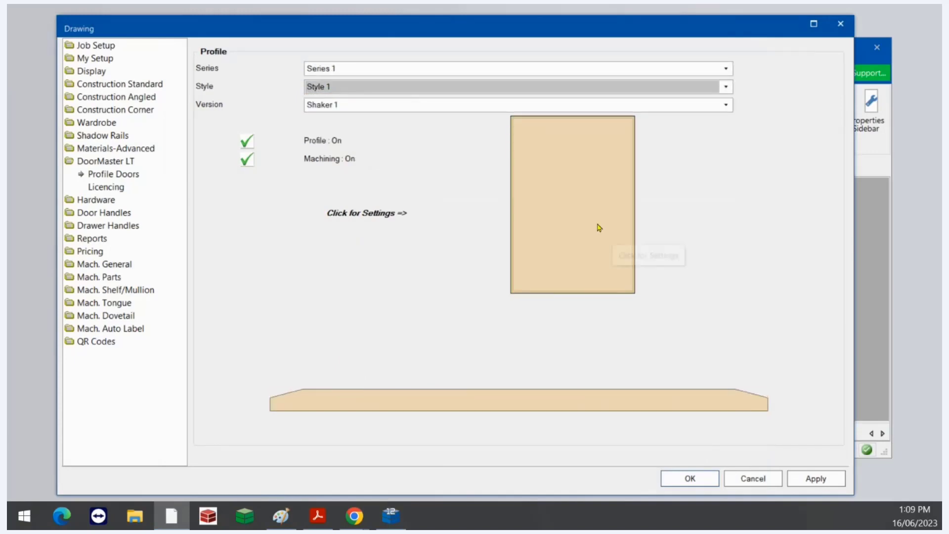
pyautogui.click(572, 219)
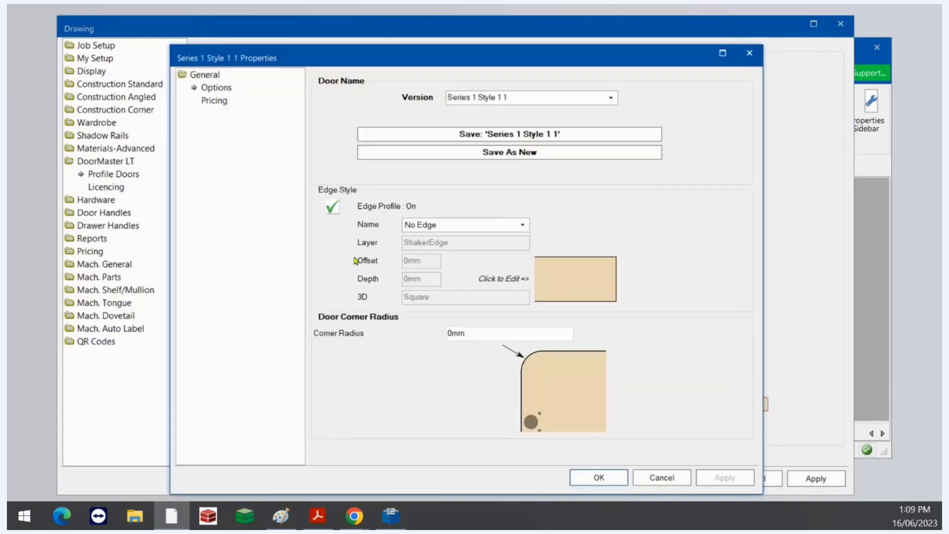
pyautogui.moveTo(623, 59)
pyautogui.mouseDown()
pyautogui.moveTo(670, 144)
pyautogui.moveTo(707, 416)
pyautogui.moveTo(412, 232)
pyautogui.moveTo(444, 246)
pyautogui.moveTo(510, 229)
pyautogui.moveTo(603, 59)
pyautogui.mouseUp()
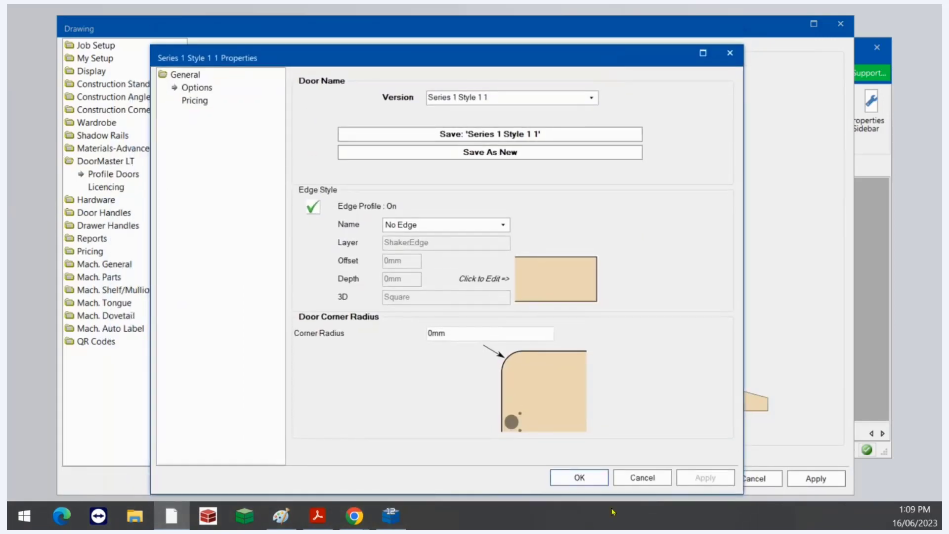
pyautogui.click(577, 480)
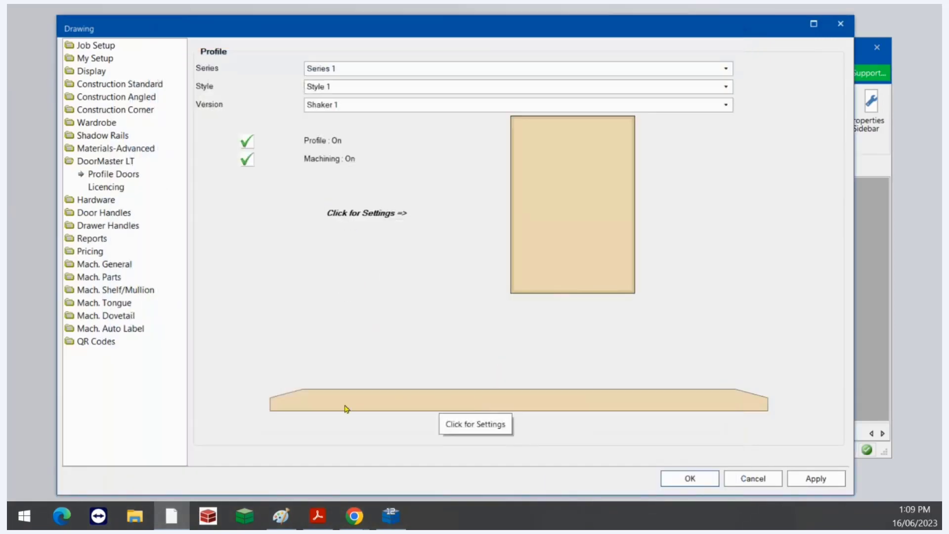
# - In the Series 1 Style 1 door settings, give the No Edge profile a custom layer name and set its 3D shape to Ogee
pyautogui.click(318, 400)
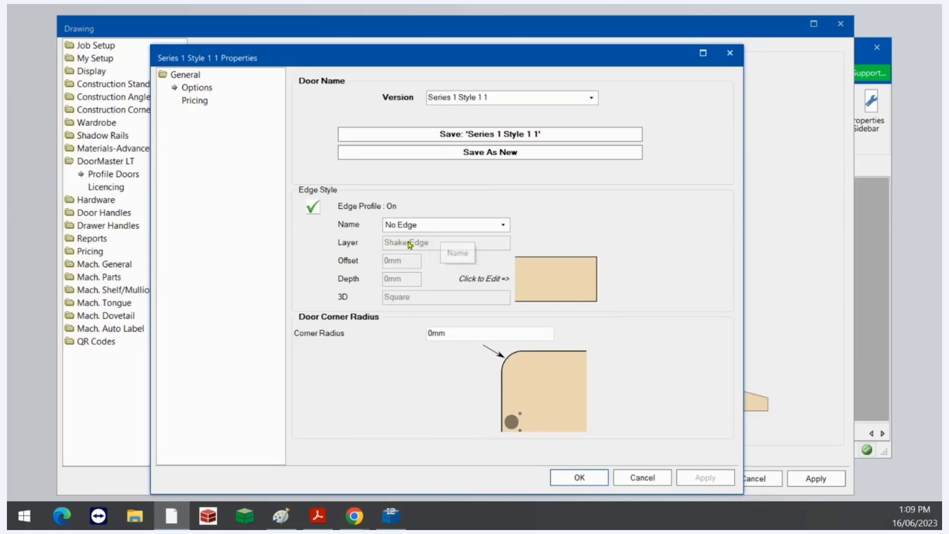
pyautogui.click(547, 276)
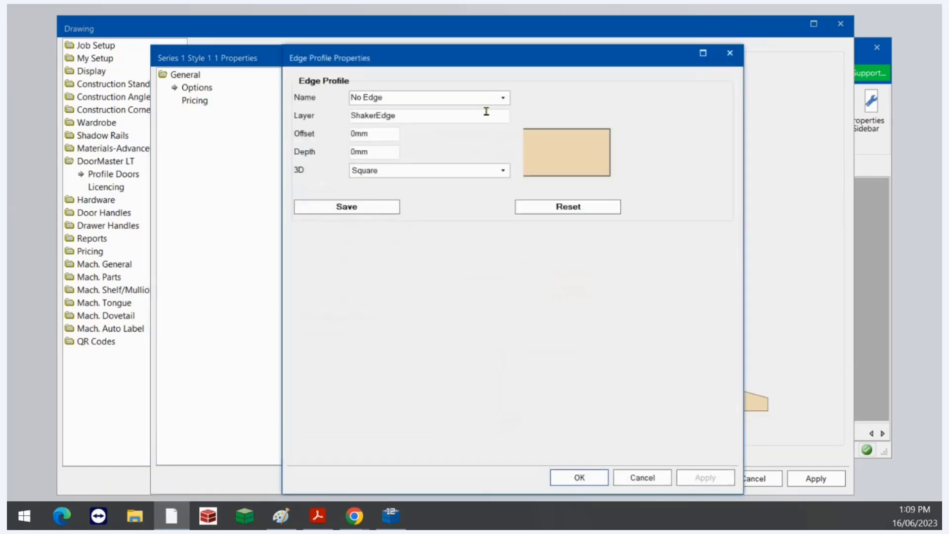
pyautogui.doubleClick(478, 118)
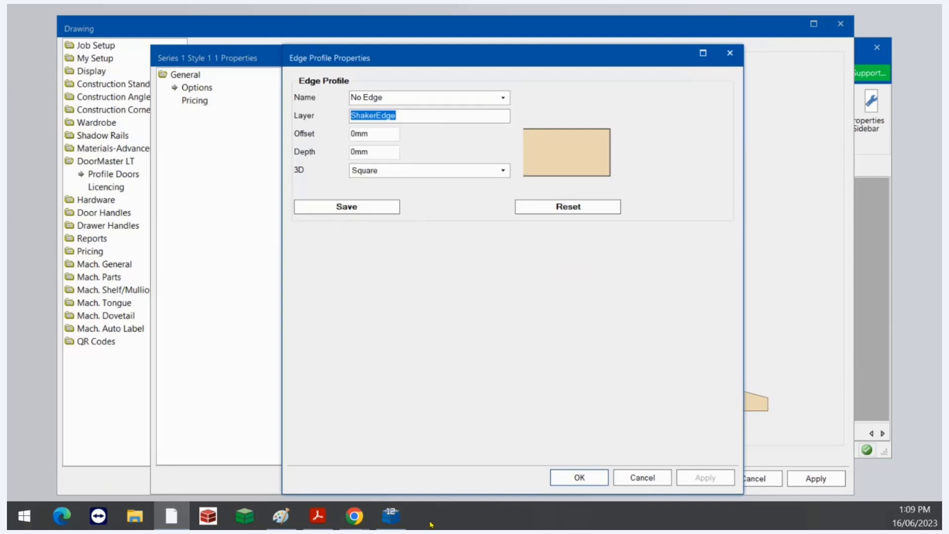
pyautogui.write('Nick')
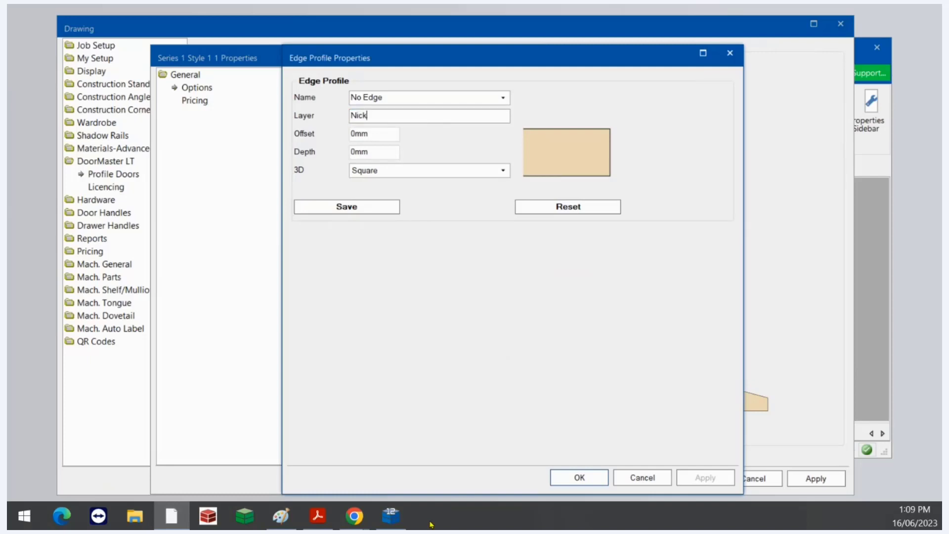
pyautogui.write("'s Edge")
pyautogui.click(410, 172)
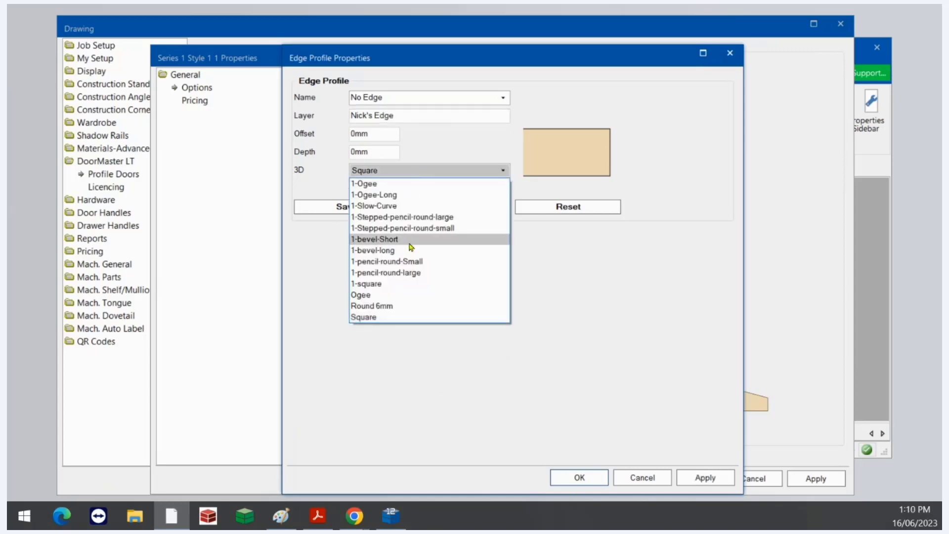
pyautogui.click(365, 297)
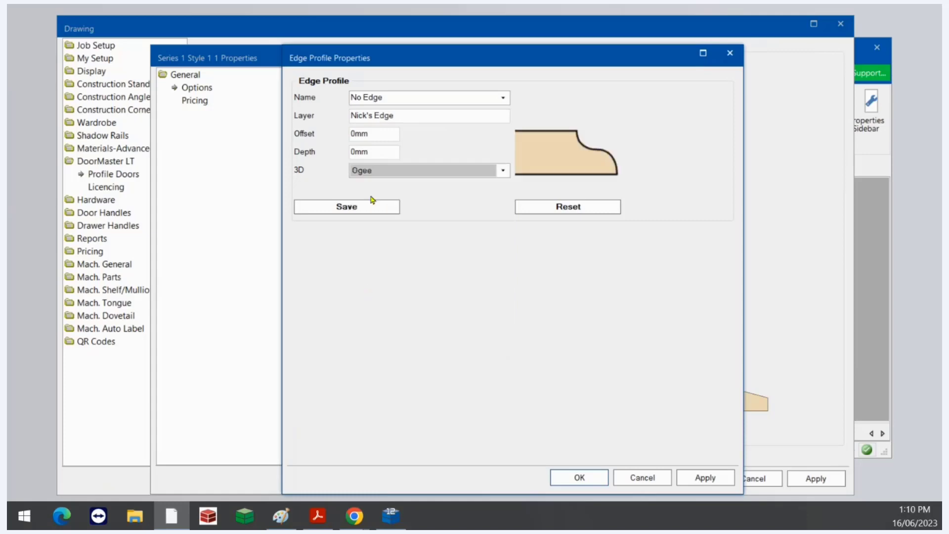
# - Save the customised No Edge profile, apply the changes, and return to the door settings
pyautogui.click(386, 138)
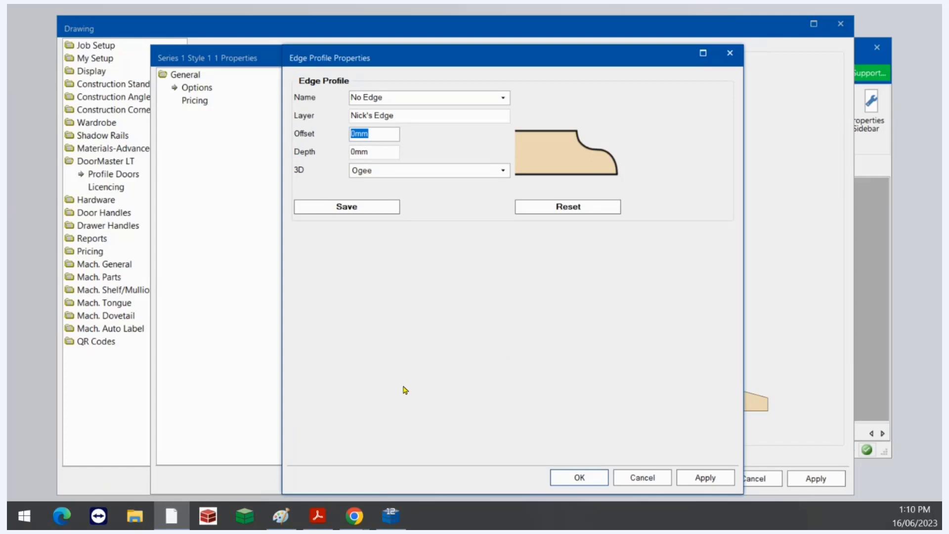
pyautogui.click(374, 208)
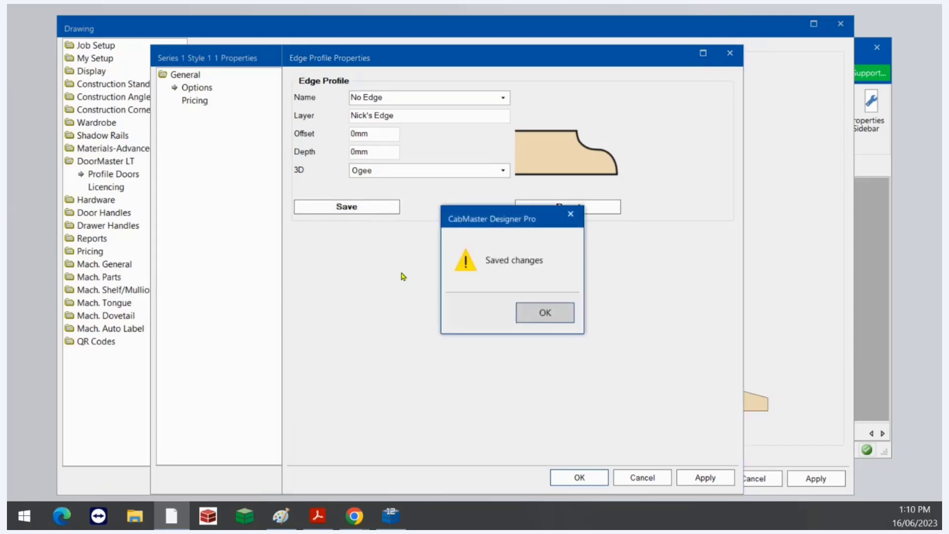
pyautogui.click(559, 316)
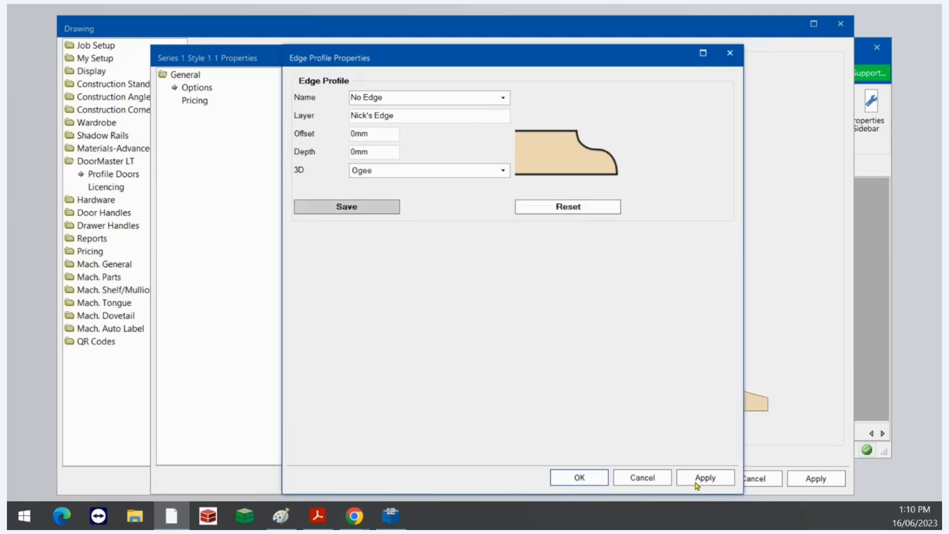
pyautogui.click(691, 478)
pyautogui.click(576, 479)
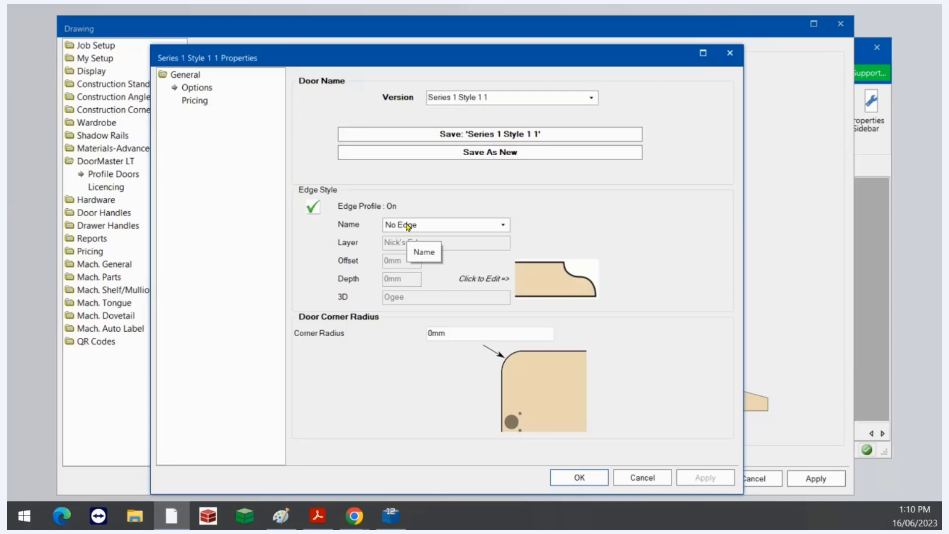
# - Reset the No Edge profile to its default values, save it, and accept the edge profile properties
pyautogui.click(530, 288)
pyautogui.click(537, 210)
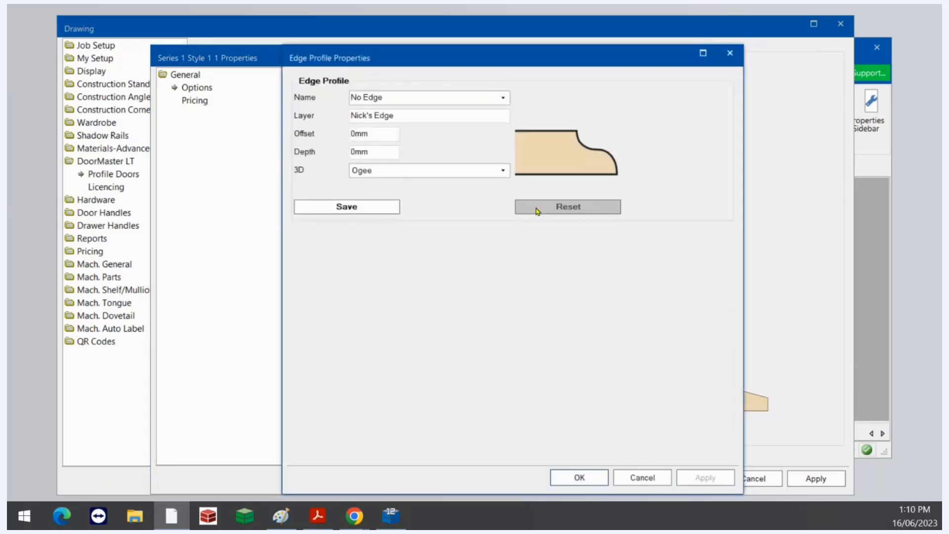
pyautogui.click(487, 312)
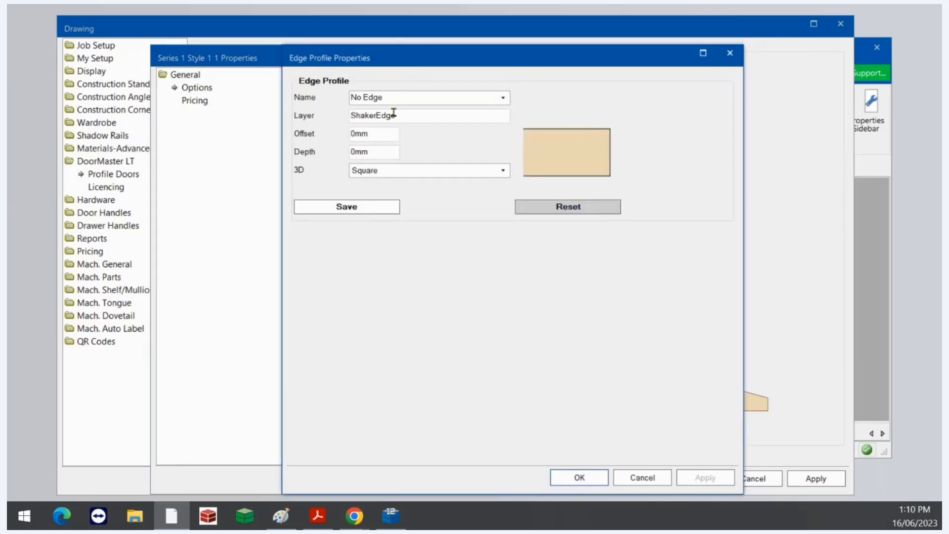
pyautogui.click(377, 135)
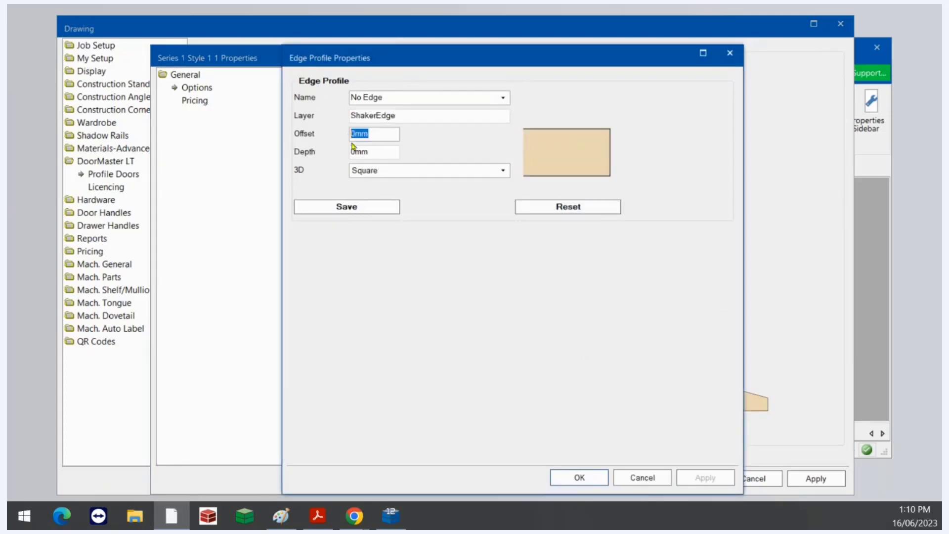
pyautogui.click(385, 150)
pyautogui.click(350, 206)
pyautogui.click(543, 313)
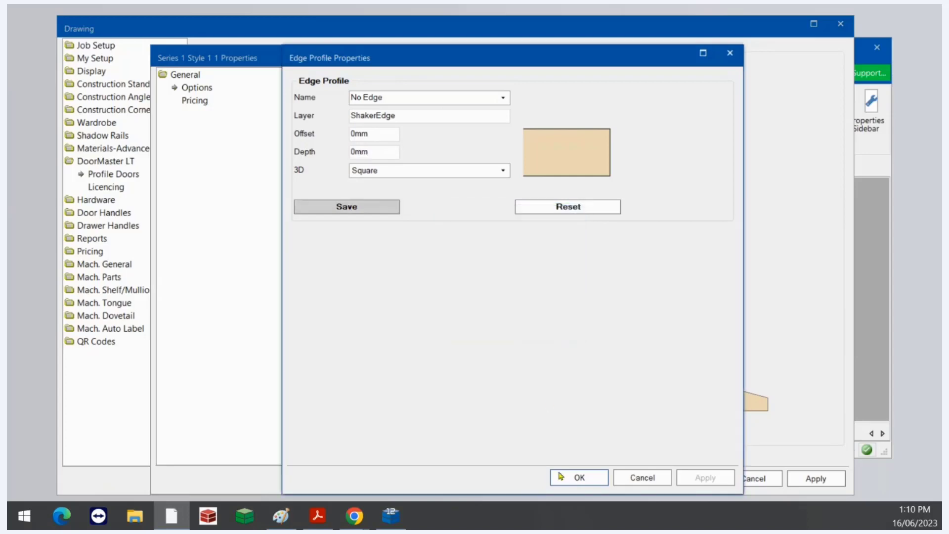
pyautogui.click(562, 482)
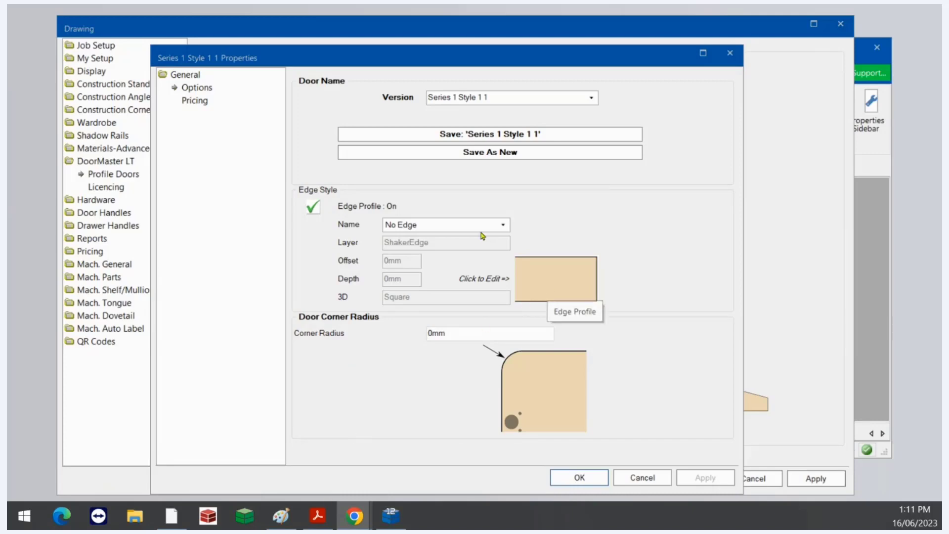
# - Switch the door's edge profile to Bevel Short and set its offset to -10 mm and depth to 2 mm
pyautogui.click(502, 224)
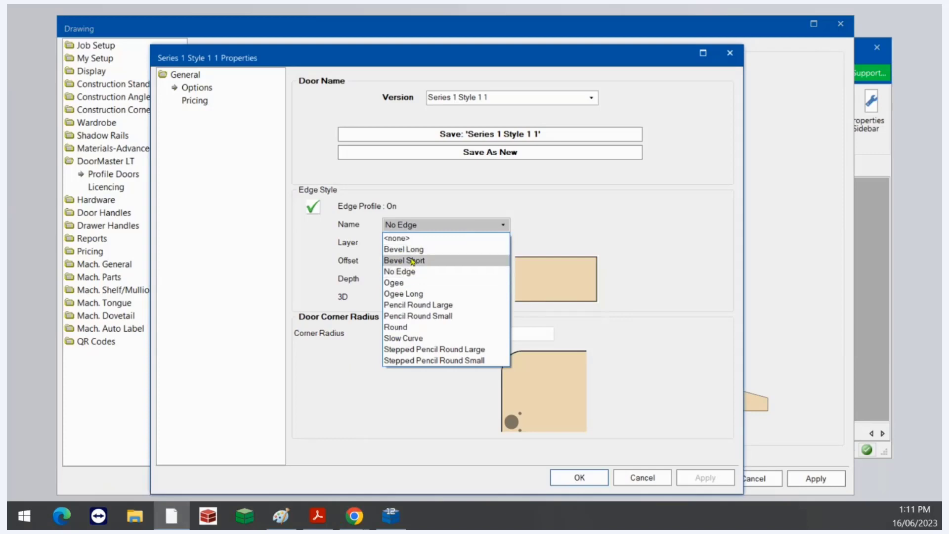
pyautogui.click(415, 262)
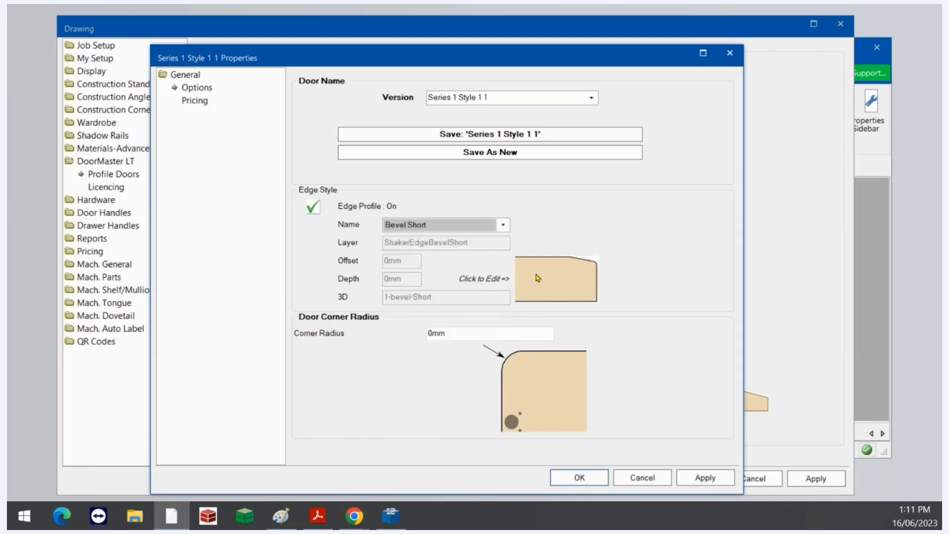
pyautogui.click(552, 281)
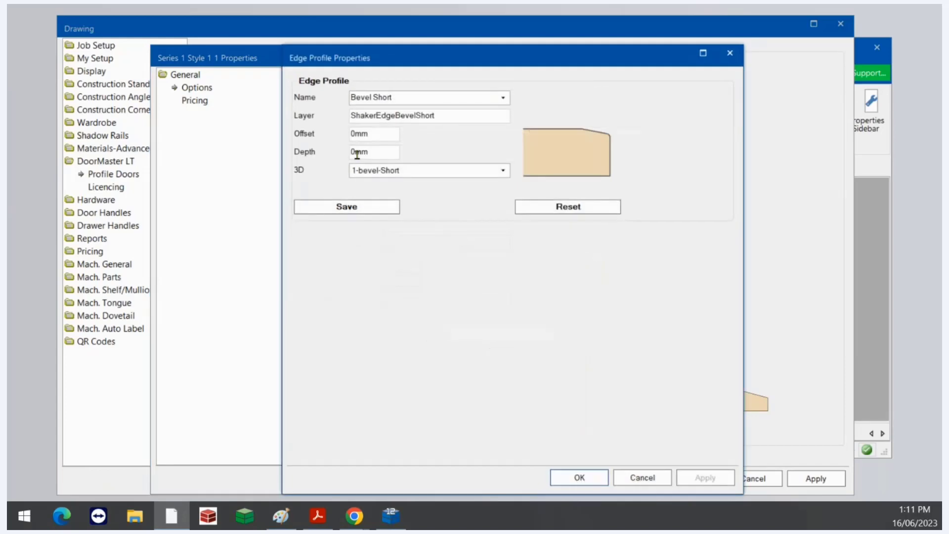
pyautogui.moveTo(377, 133); pyautogui.dragTo(319, 136)
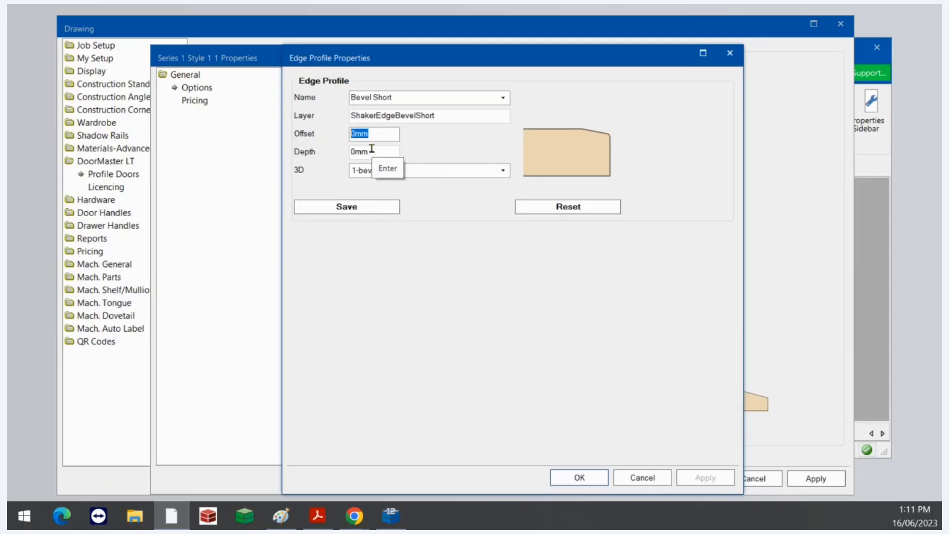
pyautogui.write('10')
pyautogui.press('Tab')
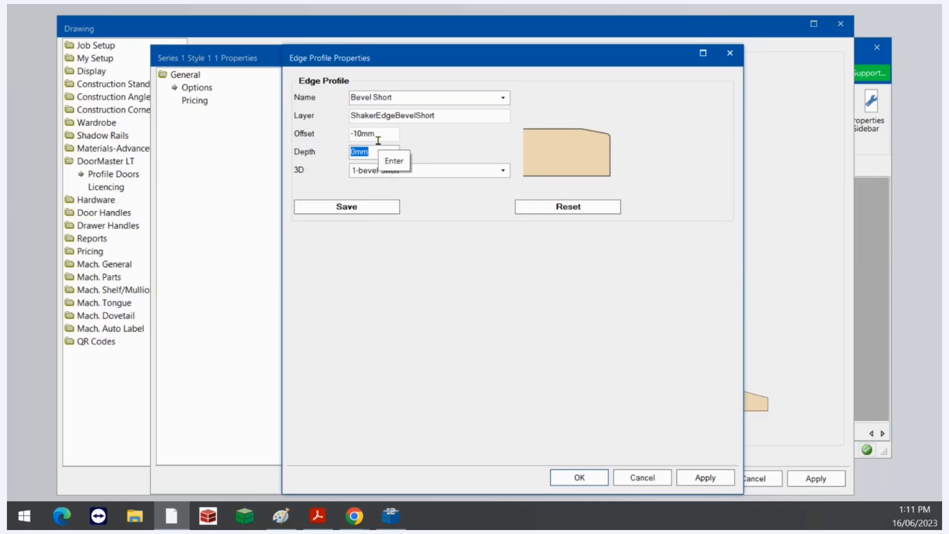
pyautogui.write('2')
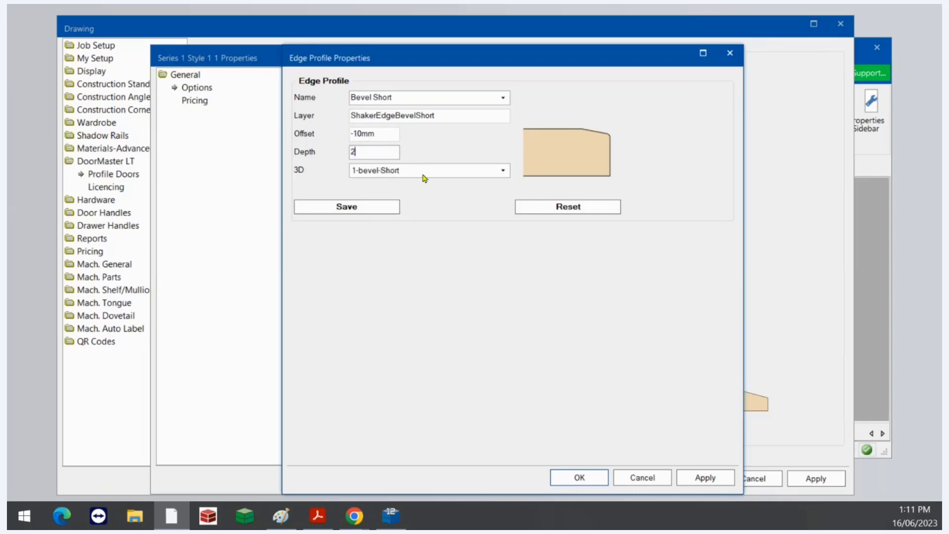
# - Save the Bevel Short edge profile, and apply the door settings and drawing properties
pyautogui.click(338, 207)
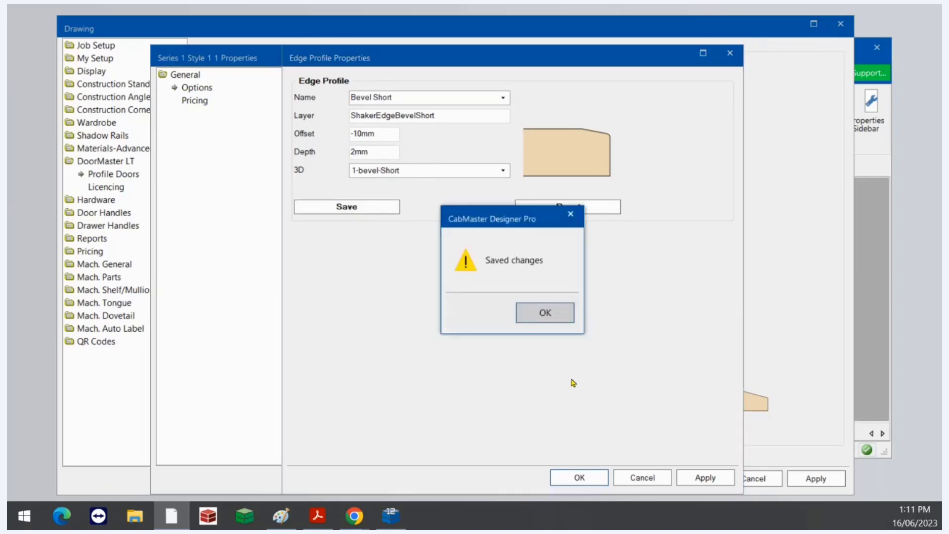
pyautogui.click(528, 313)
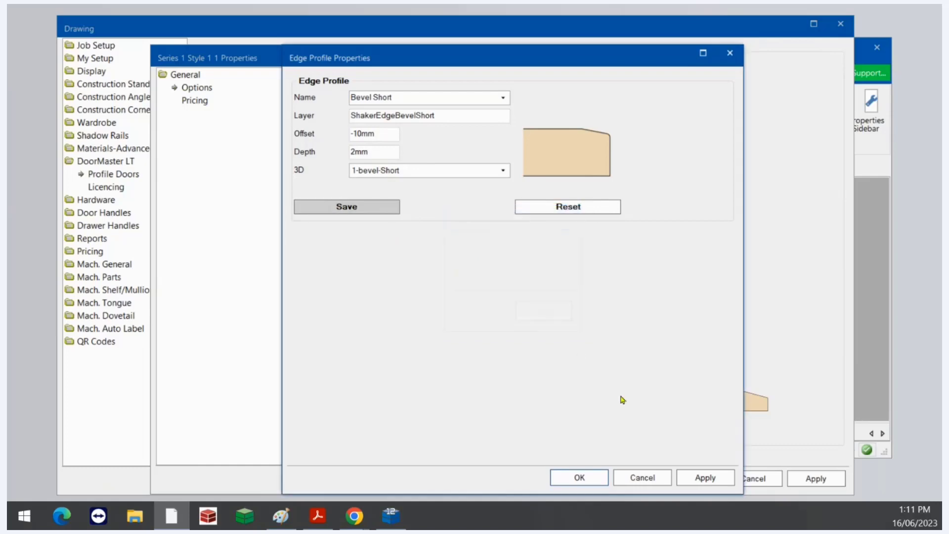
pyautogui.click(690, 480)
pyautogui.click(580, 479)
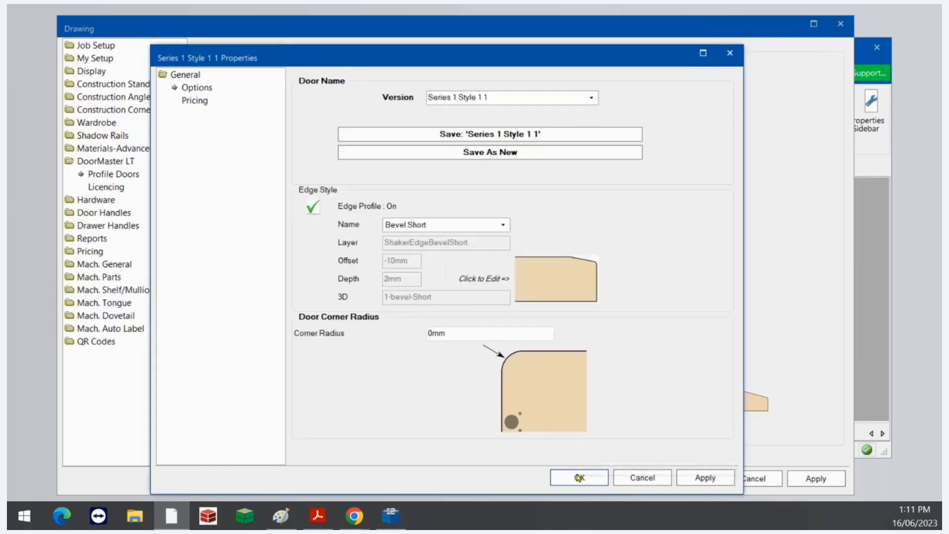
pyautogui.click(700, 478)
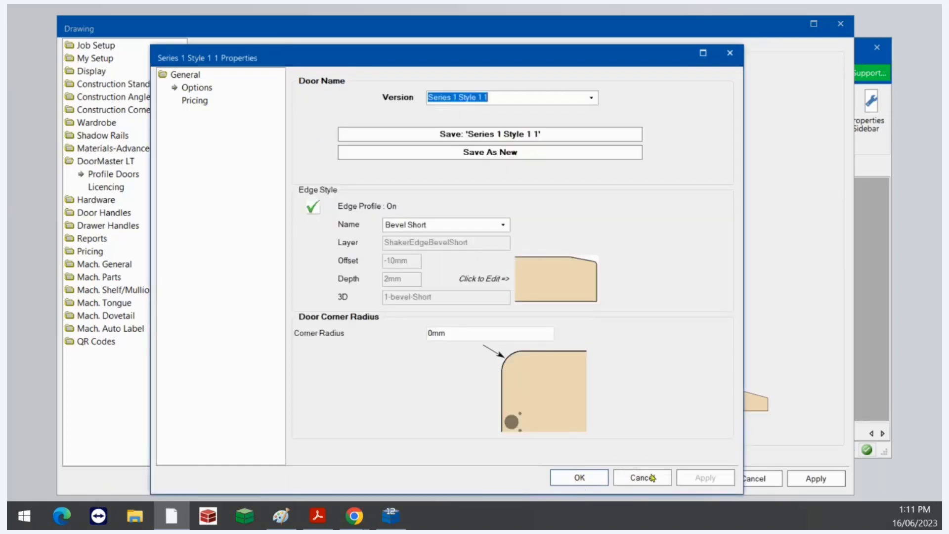
pyautogui.click(567, 484)
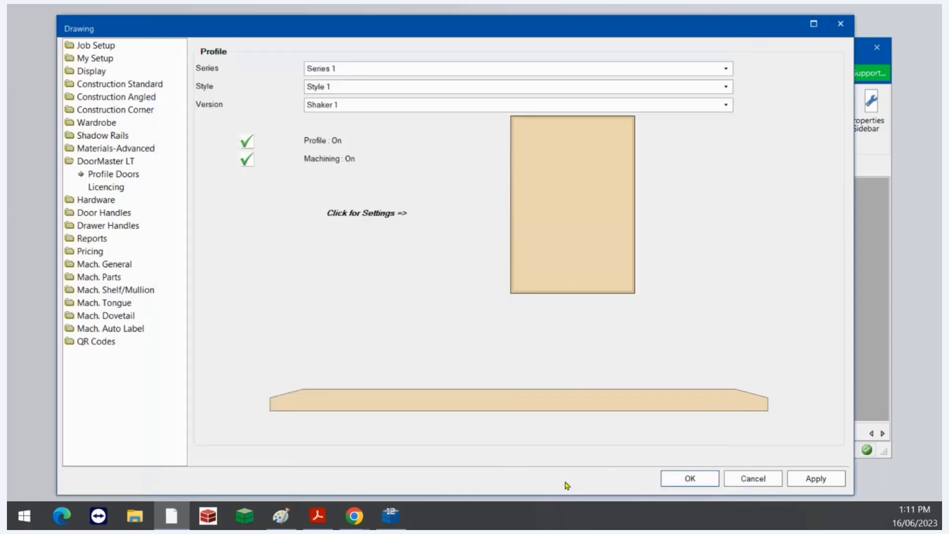
pyautogui.click(817, 479)
pyautogui.click(678, 485)
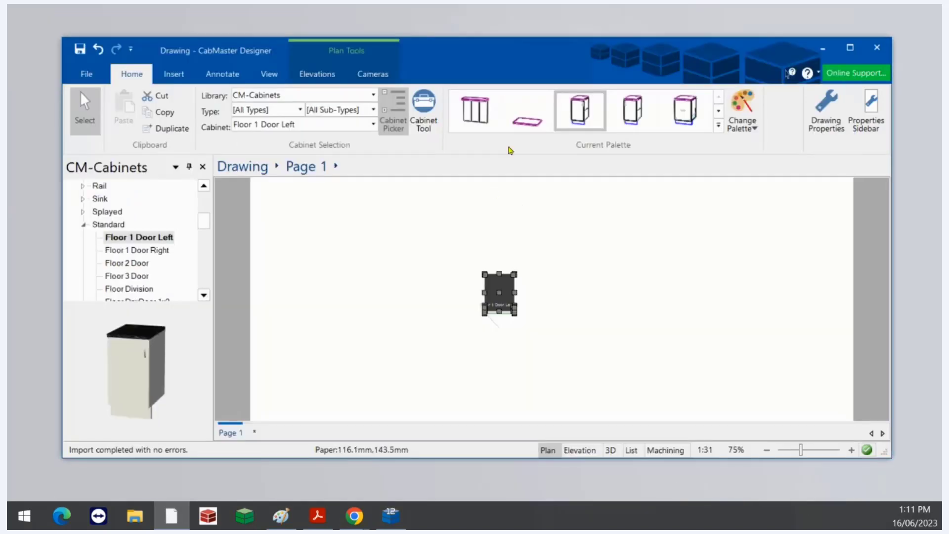
# - Open the Floor 1 Door Left cabinet, display its Door 1 Left part, and inspect the edge profile and border cut machining lines
pyautogui.doubleClick(500, 295)
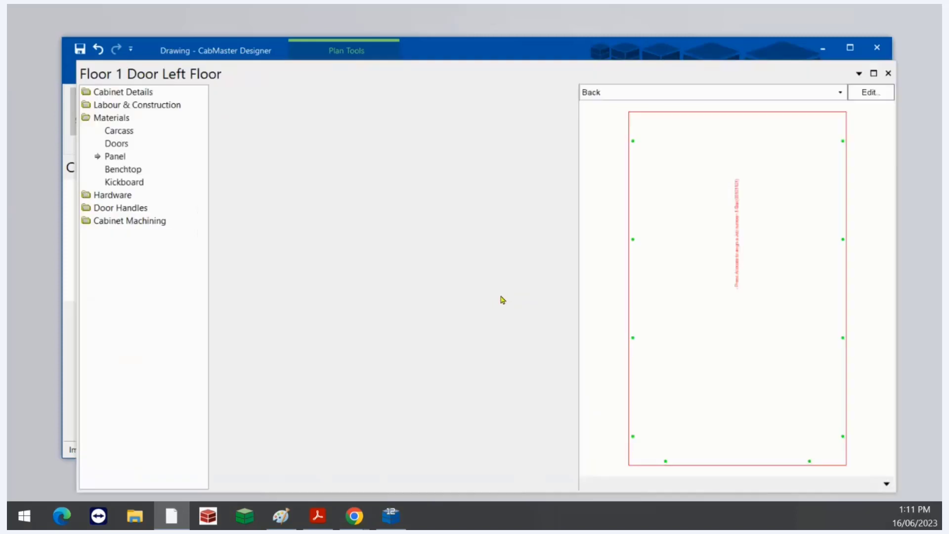
pyautogui.click(603, 93)
pyautogui.click(603, 146)
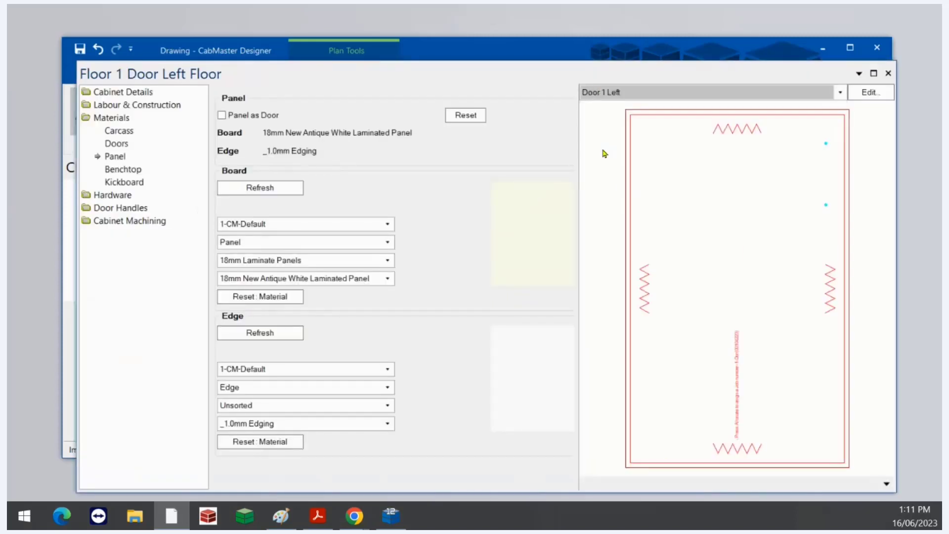
pyautogui.scroll(1, 624, 99)
pyautogui.scroll(2, 624, 99)
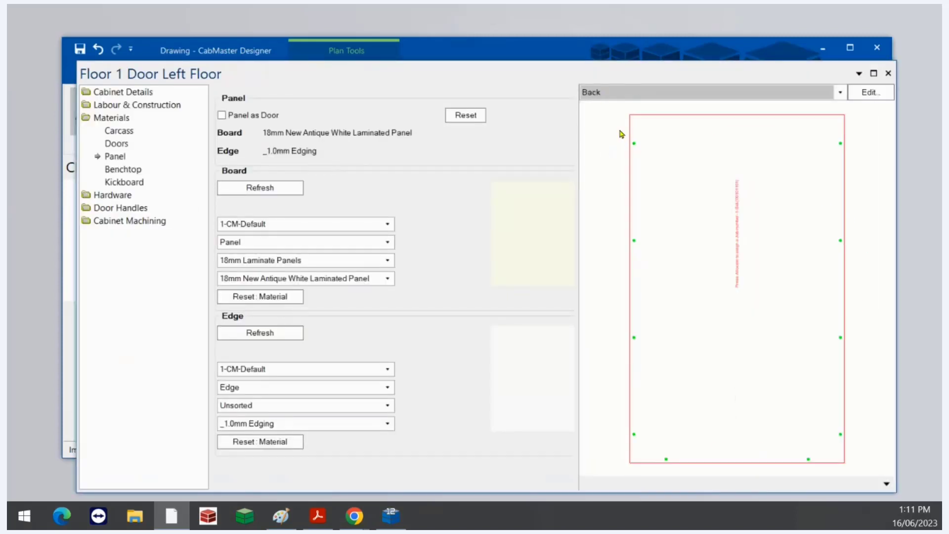
pyautogui.click(608, 97)
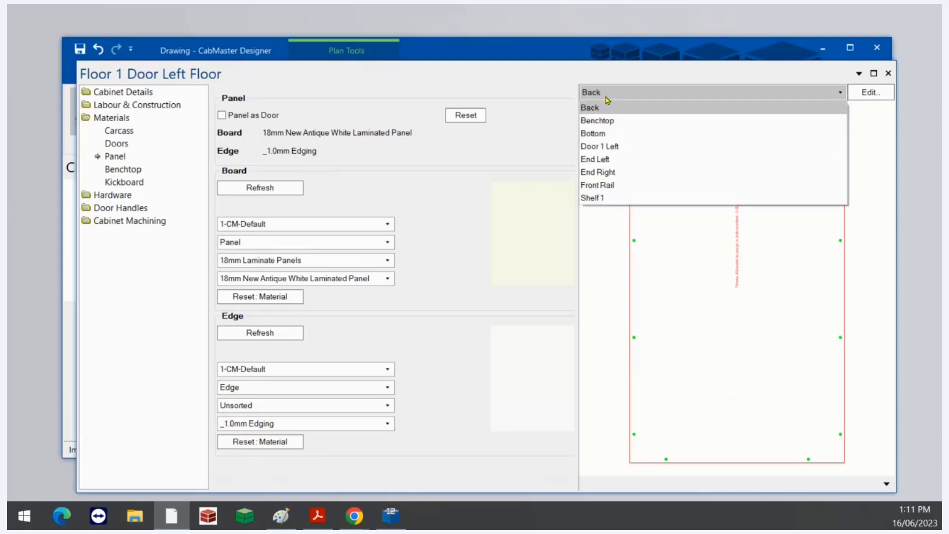
pyautogui.click(598, 146)
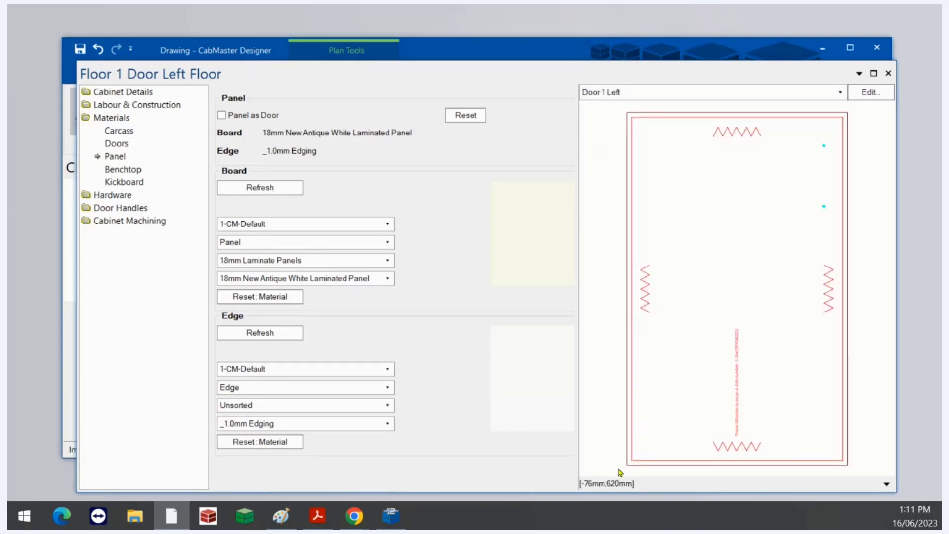
pyautogui.click(628, 452)
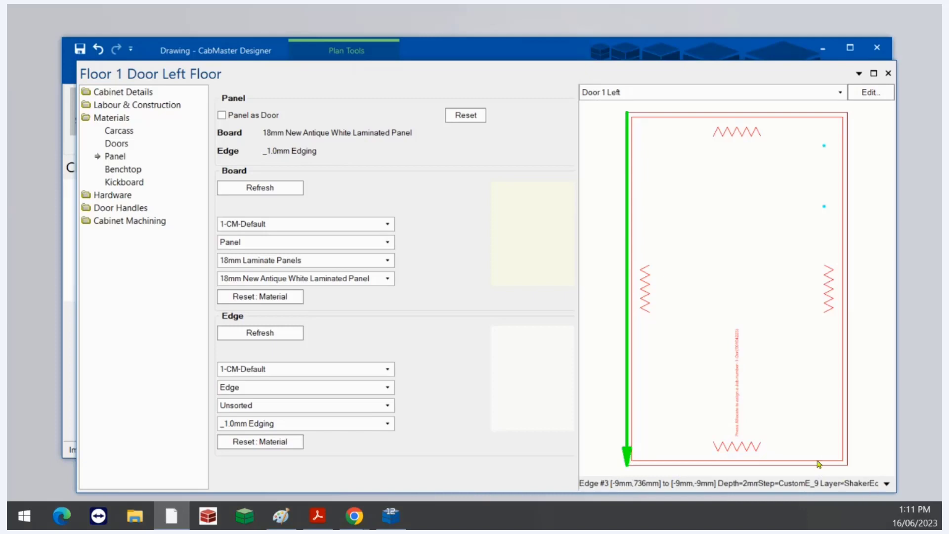
pyautogui.click(675, 463)
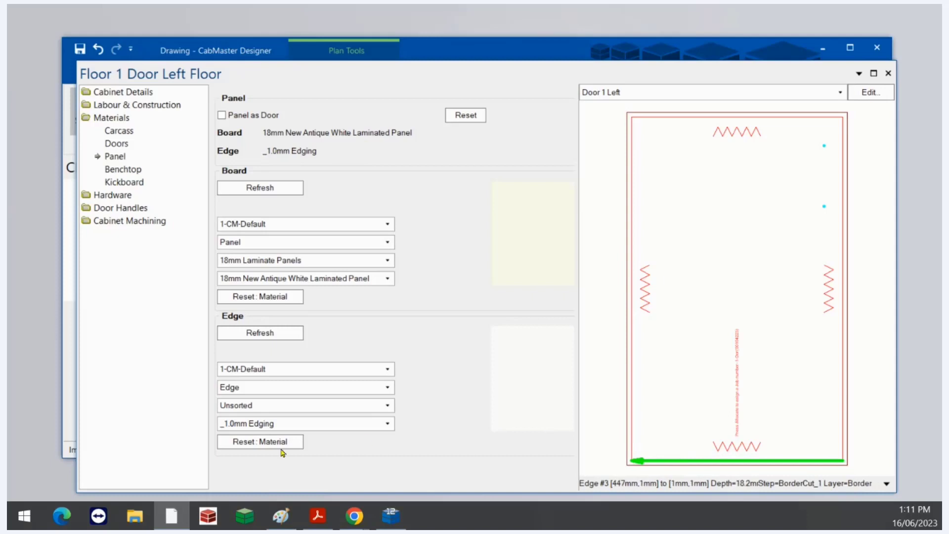
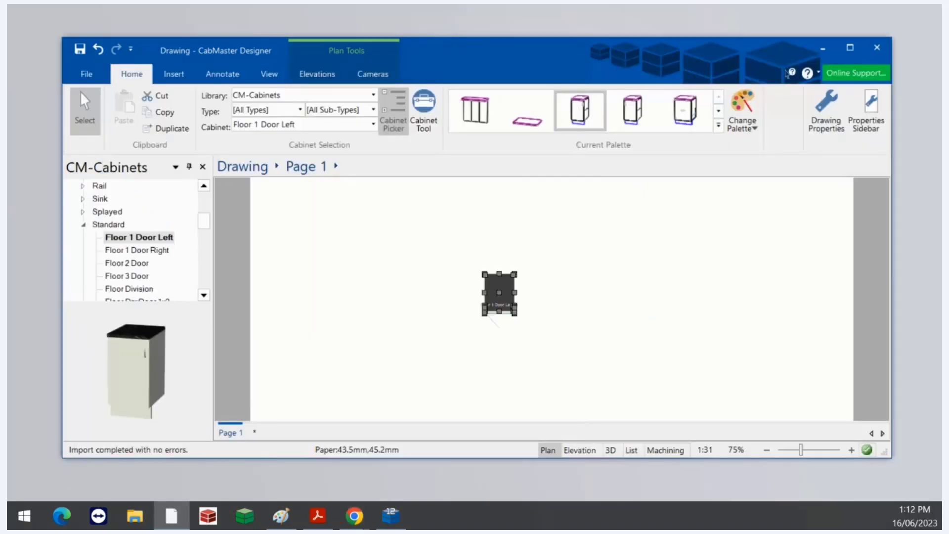
# - Open the drawing properties at the profile door settings and preview the Series 3 door profile
pyautogui.click(826, 113)
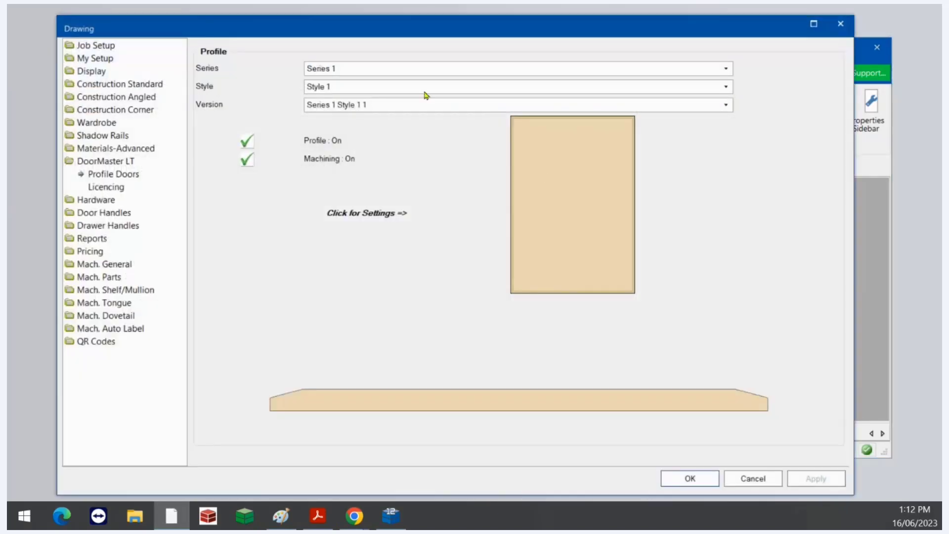
pyautogui.click(399, 69)
pyautogui.click(397, 104)
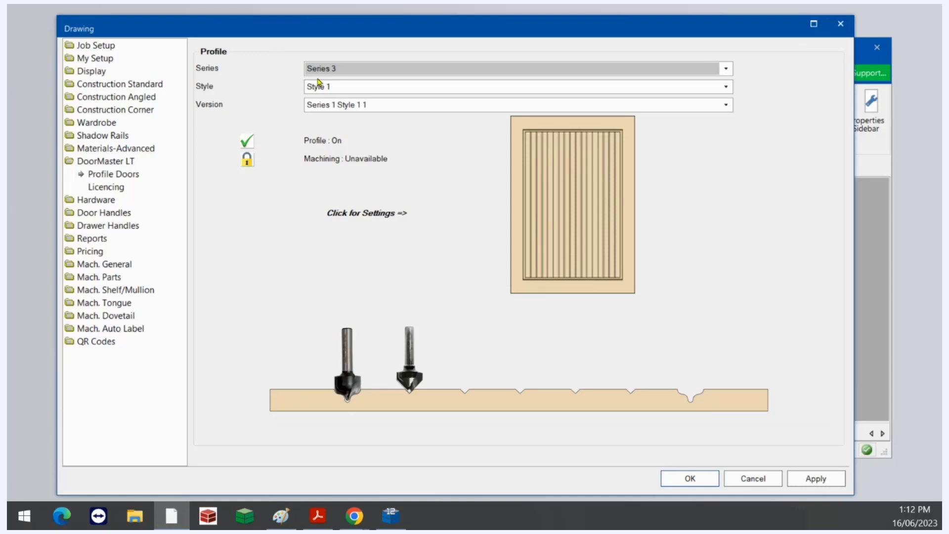
# - Set the profile doors to the Shaker series, Shaker style and Shaker 1 version, and apply the change
pyautogui.click(335, 71)
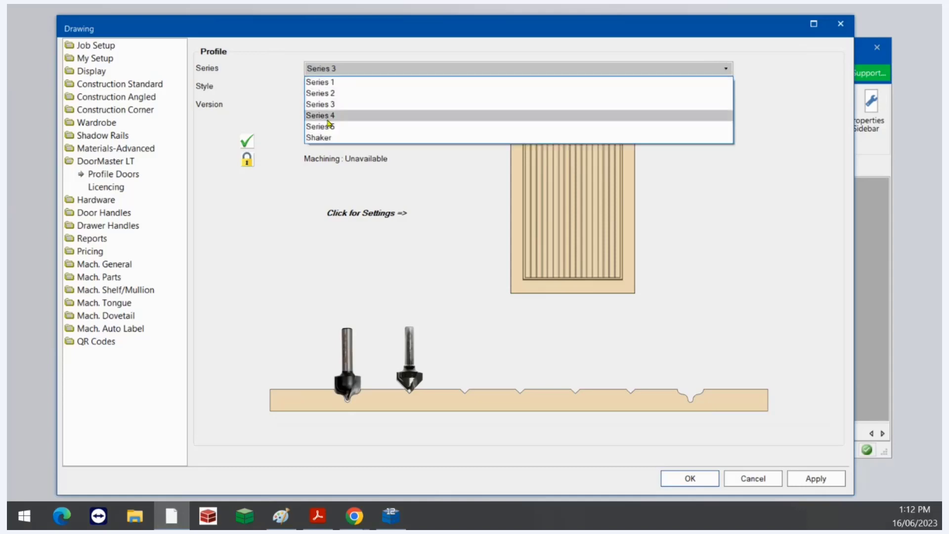
pyautogui.click(325, 137)
pyautogui.click(329, 86)
pyautogui.click(328, 86)
pyautogui.click(346, 105)
pyautogui.click(334, 118)
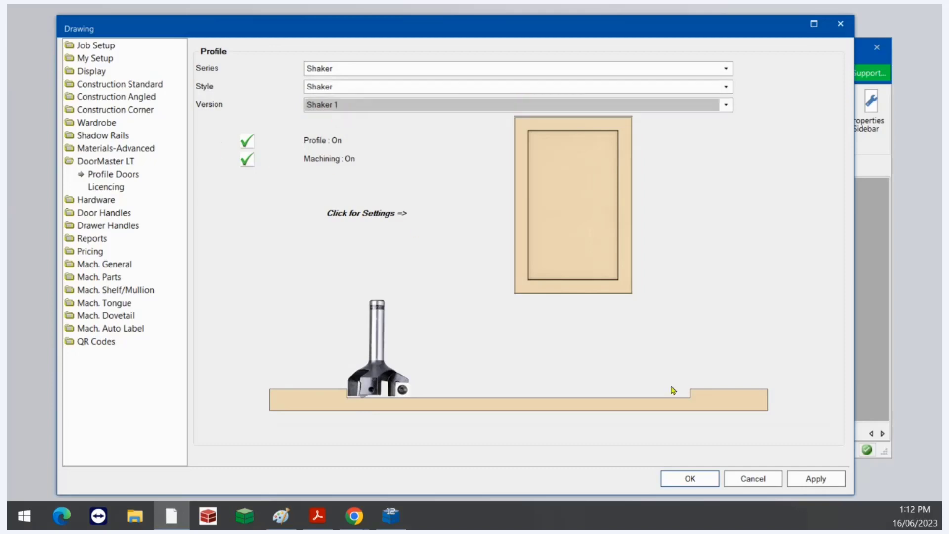
pyautogui.click(815, 484)
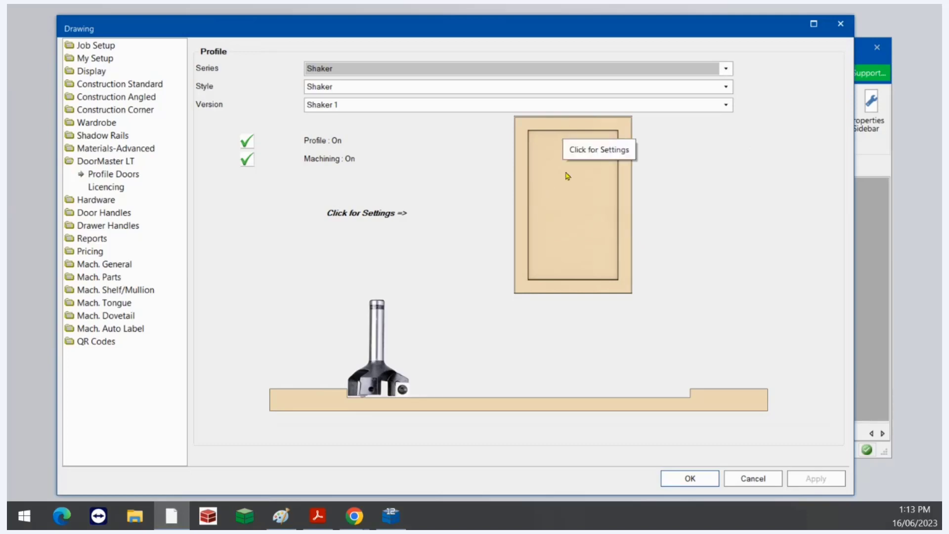
# - Turn off the edge profile in the Shaker 1 door properties, and review the frame's rail and stile widths
pyautogui.click(554, 203)
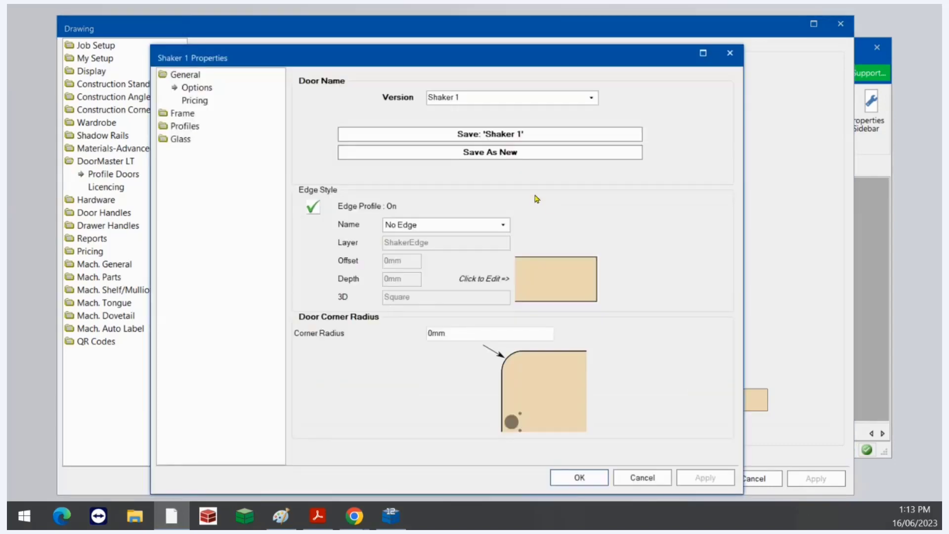
pyautogui.click(313, 210)
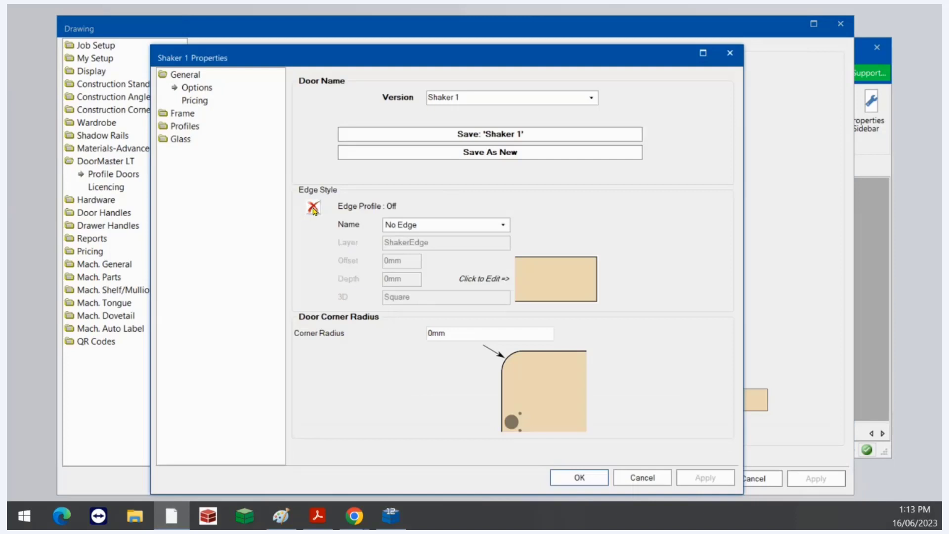
pyautogui.click(179, 114)
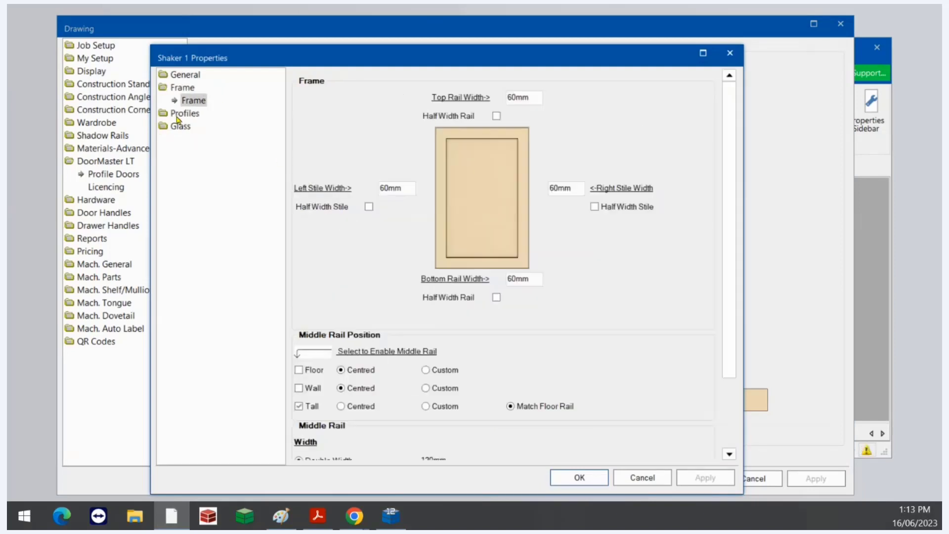
pyautogui.doubleClick(530, 97)
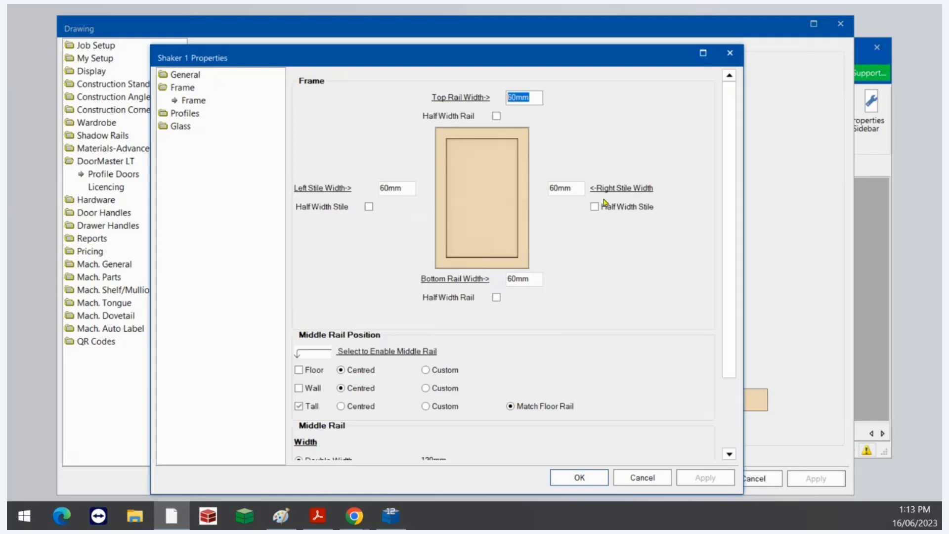
pyautogui.doubleClick(576, 191)
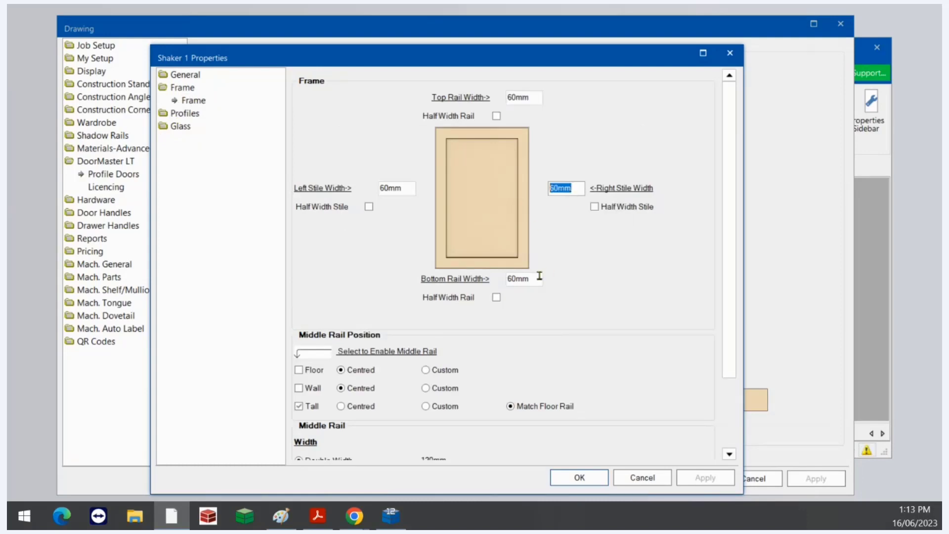
# - Set the middle rail to Custom Width and turn on the Half Stile option for drawers
pyautogui.scroll(-3, 732, 302)
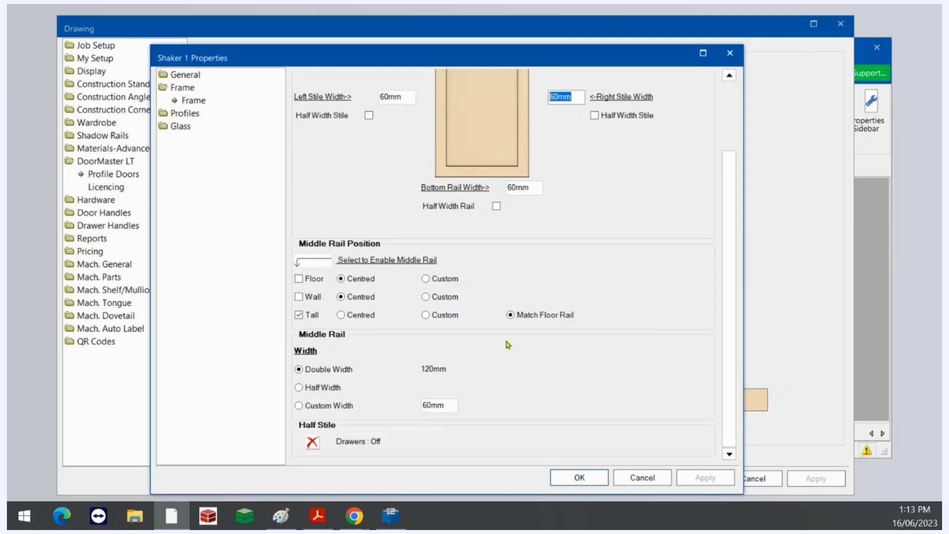
pyautogui.click(299, 387)
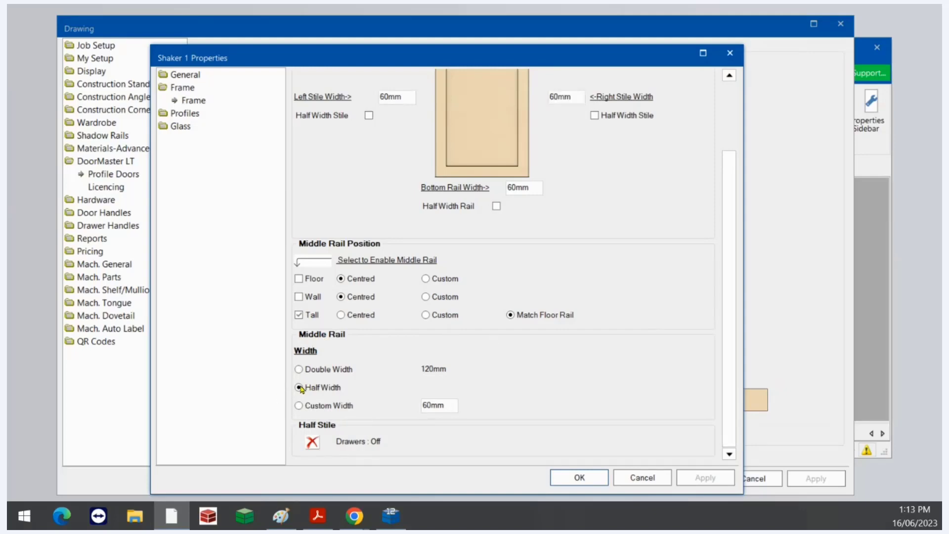
pyautogui.click(299, 405)
pyautogui.doubleClick(447, 409)
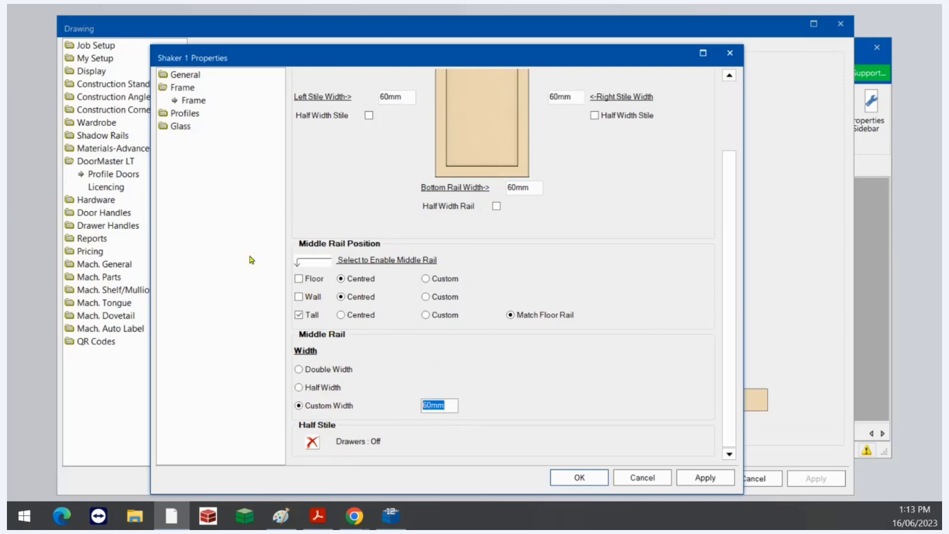
pyautogui.click(311, 441)
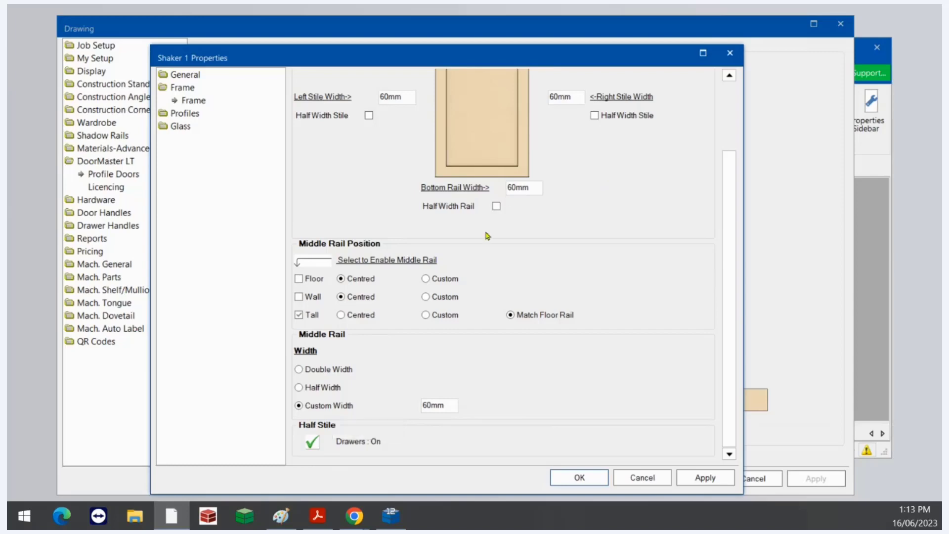
# - Check the layer name and depth of the pocket in the Shaker 1 door's profile settings
pyautogui.click(184, 115)
pyautogui.click(184, 115)
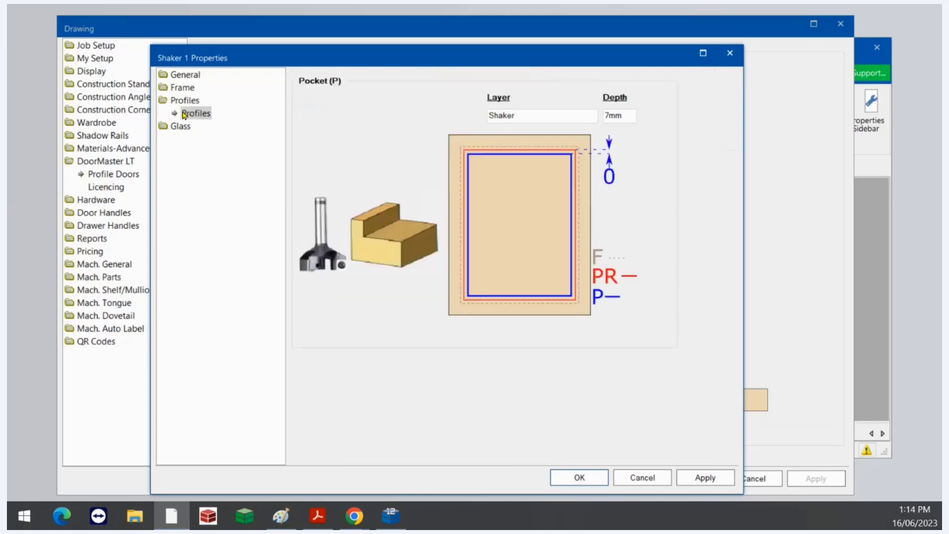
pyautogui.doubleClick(624, 115)
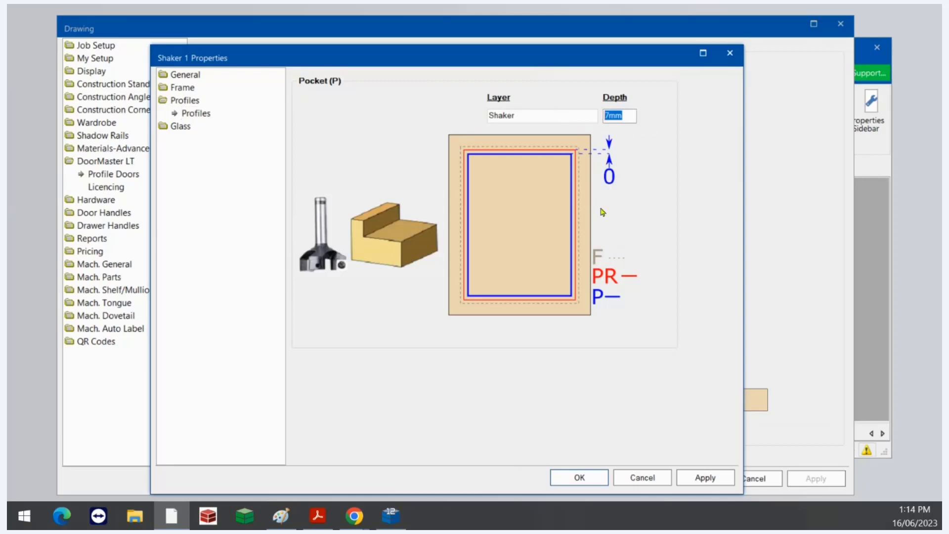
pyautogui.doubleClick(533, 115)
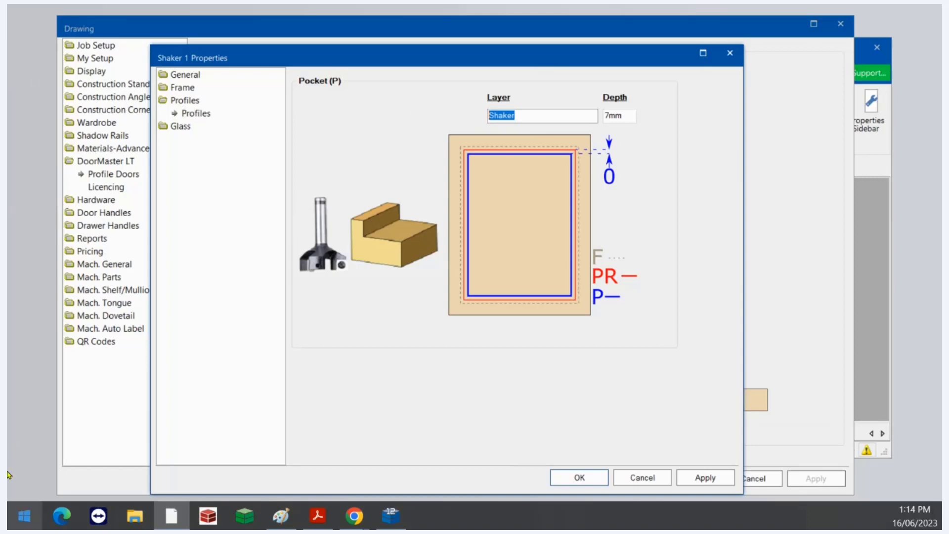
# - Switch to Shaker_.pdf in Adobe Acrobat Reader and read the pages on the shaker cross section and its tooling
pyautogui.click(354, 517)
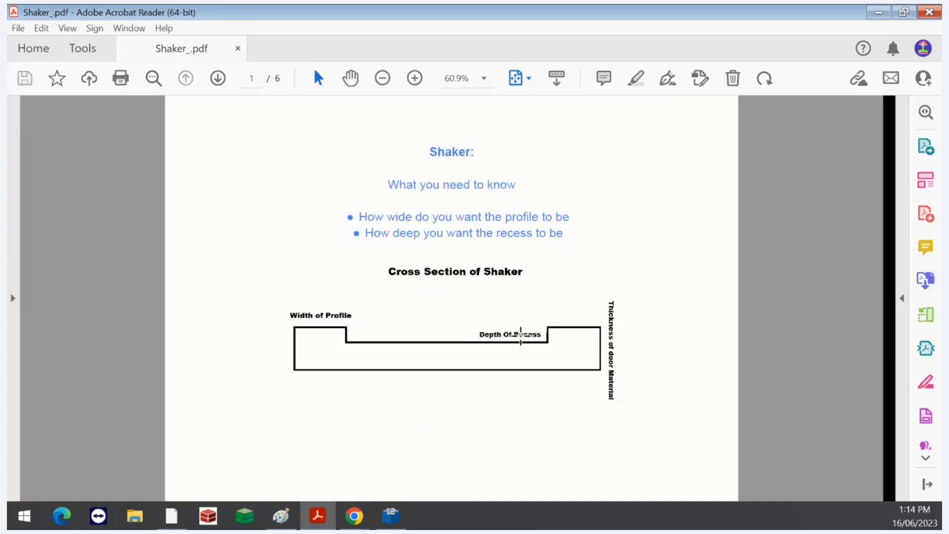
pyautogui.scroll(-1, 521, 336)
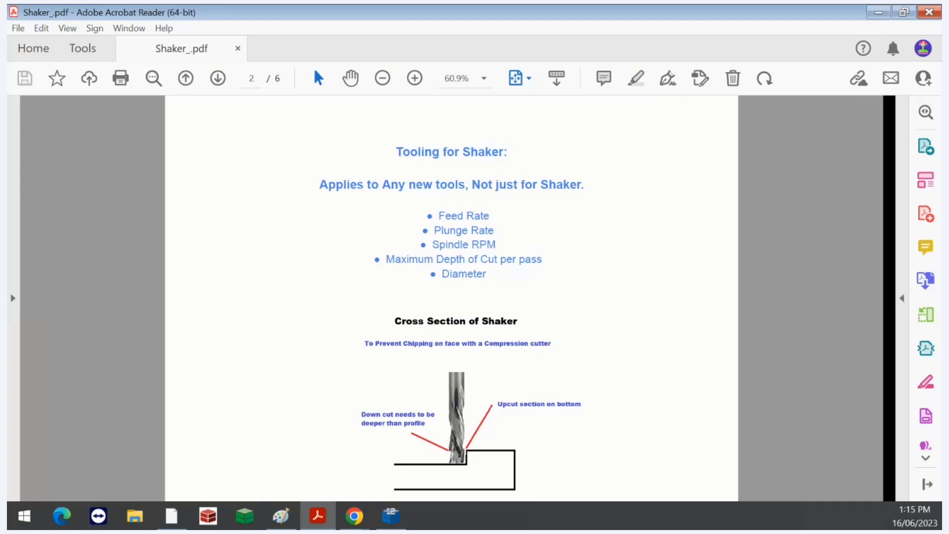
pyautogui.hotkey('alt', 'Tab')
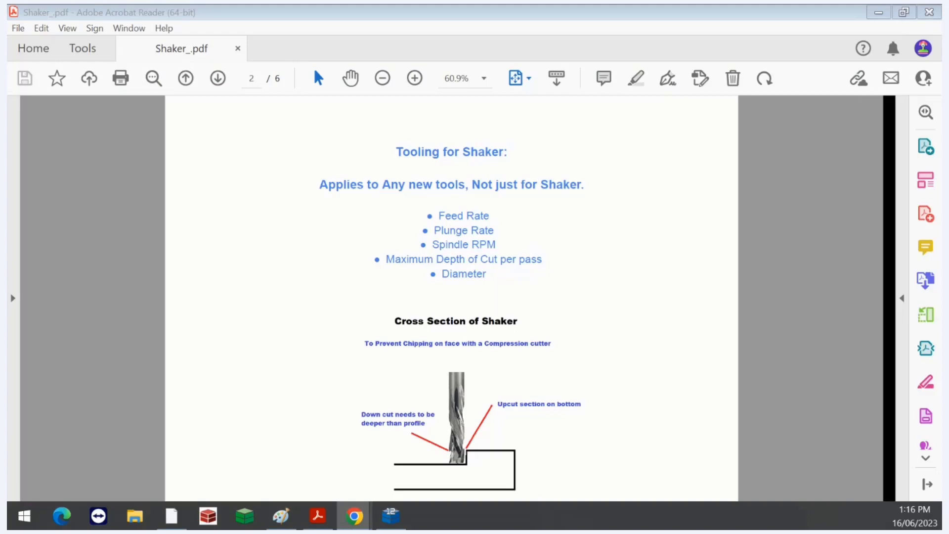
# - Switch to Chrome and examine the DoorMaster-LT product page on the CabMaster website, through to the brochure download and sales contact options
pyautogui.click(354, 516)
pyautogui.moveTo(452, 95); pyautogui.dragTo(452, 7)
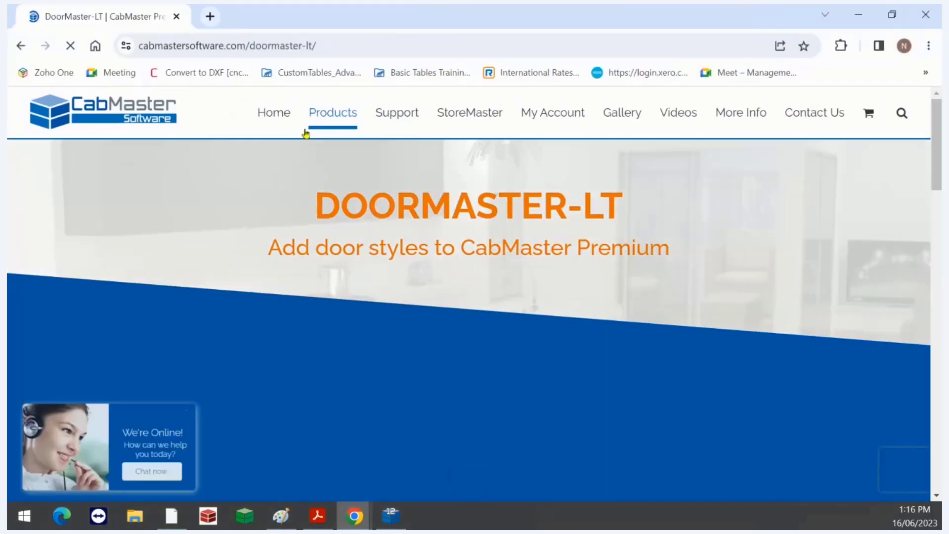
pyautogui.scroll(-4, 392, 276)
pyautogui.scroll(1, 392, 269)
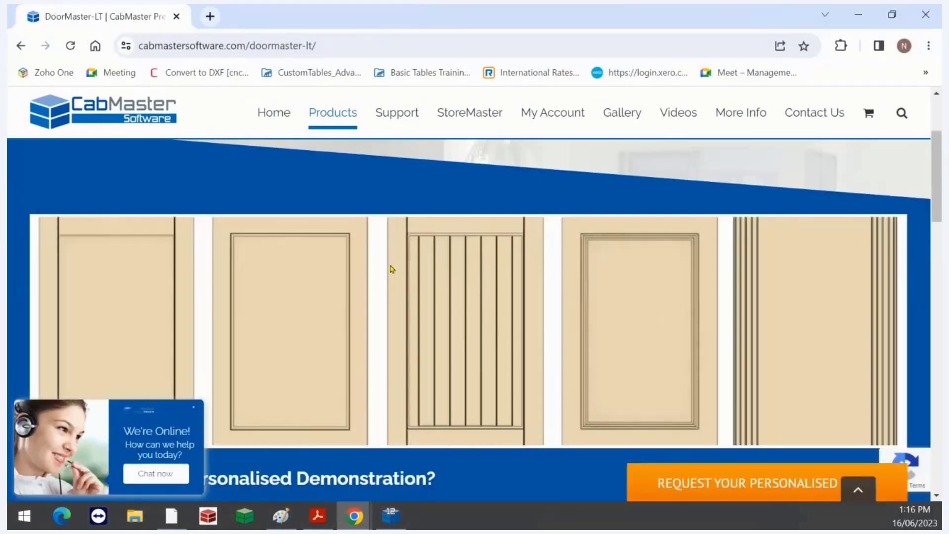
pyautogui.scroll(3, 330, 124)
pyautogui.moveTo(330, 127)
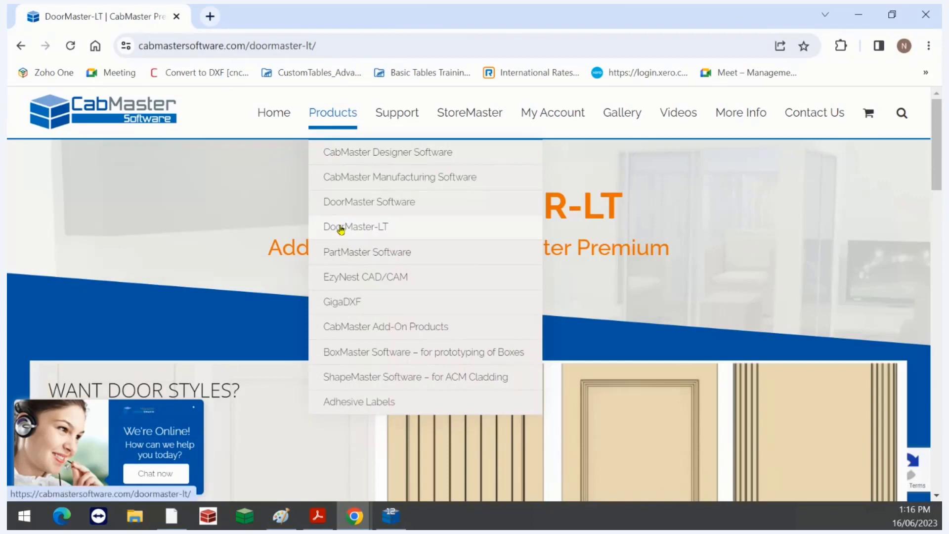
pyautogui.scroll(-6, 165, 267)
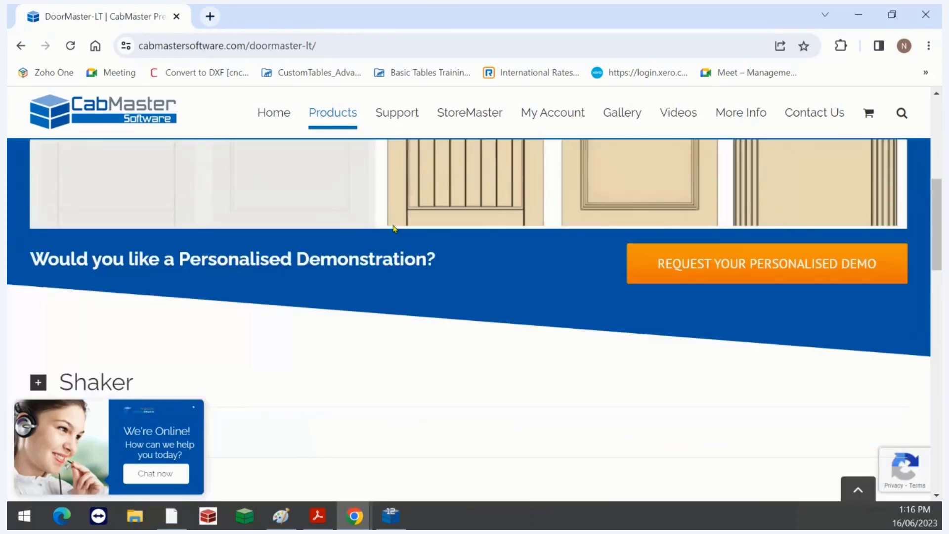
pyautogui.scroll(4, 394, 229)
pyautogui.scroll(-3, 398, 229)
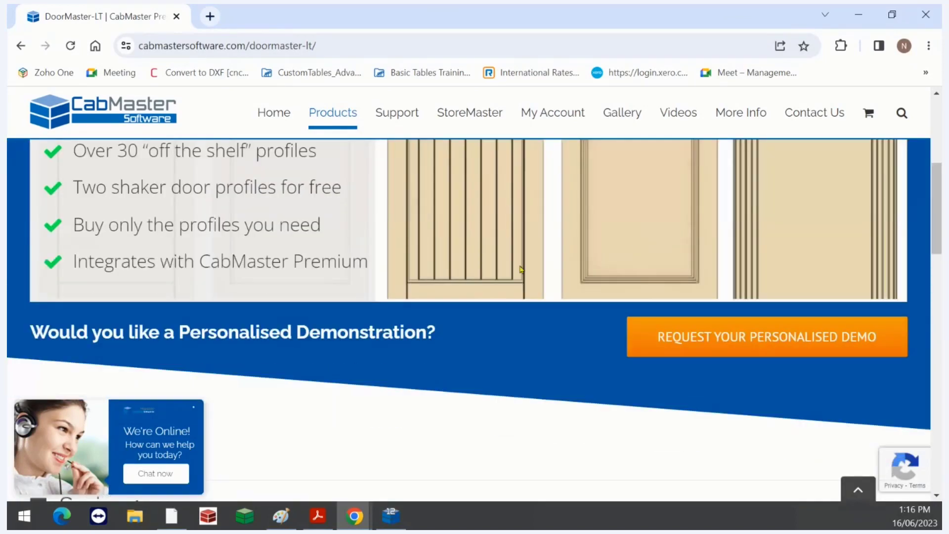
pyautogui.scroll(-10, 520, 270)
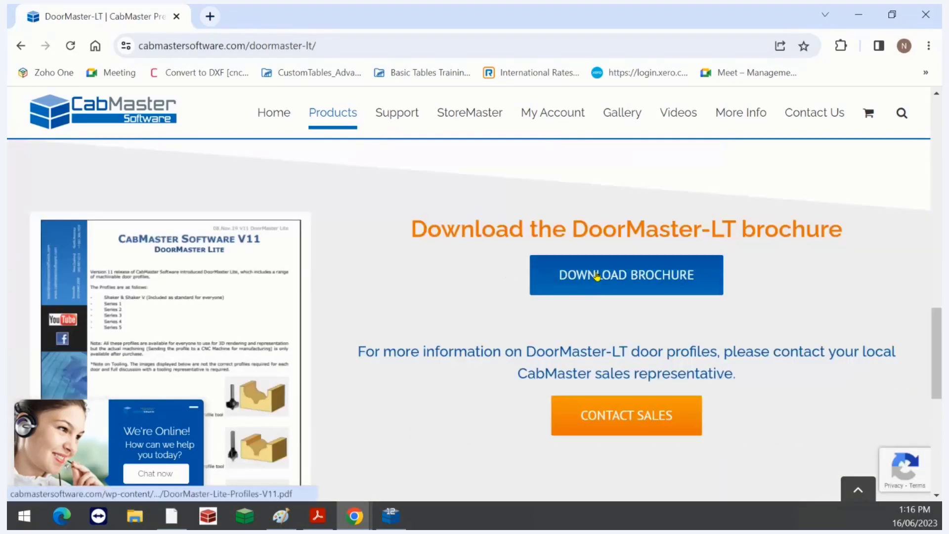
pyautogui.scroll(-1, 598, 276)
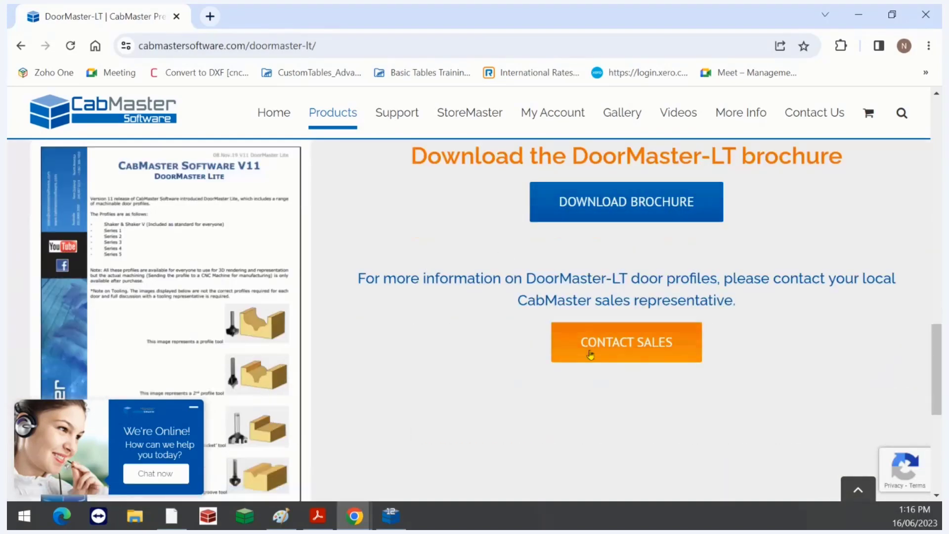
# - Switch to Shaker_.pdf in Adobe Acrobat Reader and study the Shaker tooling requirements and the compression cutter cross section
pyautogui.scroll(-3, 573, 346)
pyautogui.scroll(6, 548, 327)
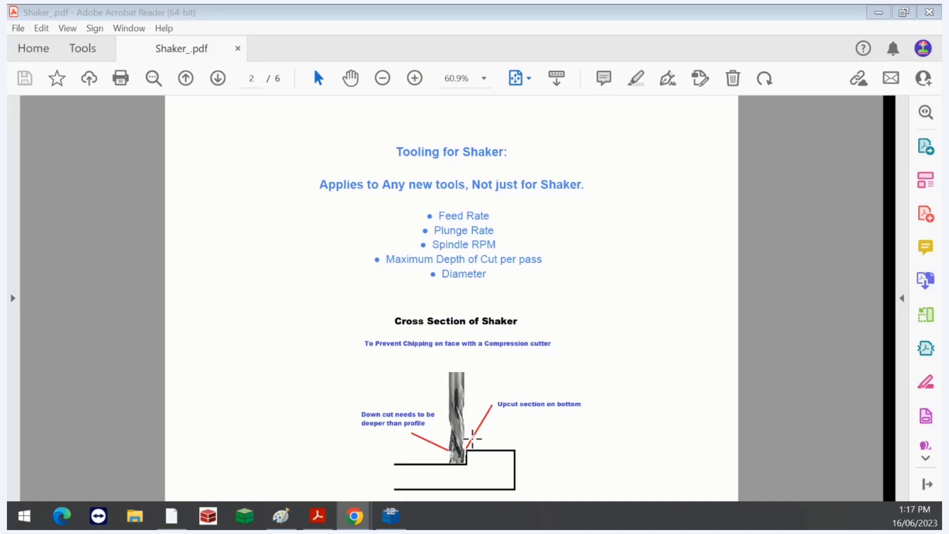
pyautogui.scroll(1, 473, 439)
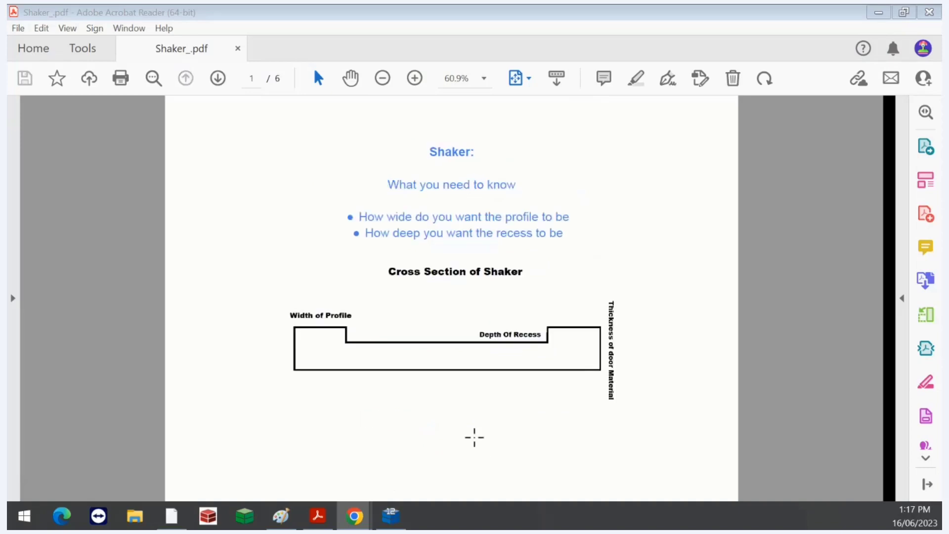
pyautogui.scroll(-2, 474, 437)
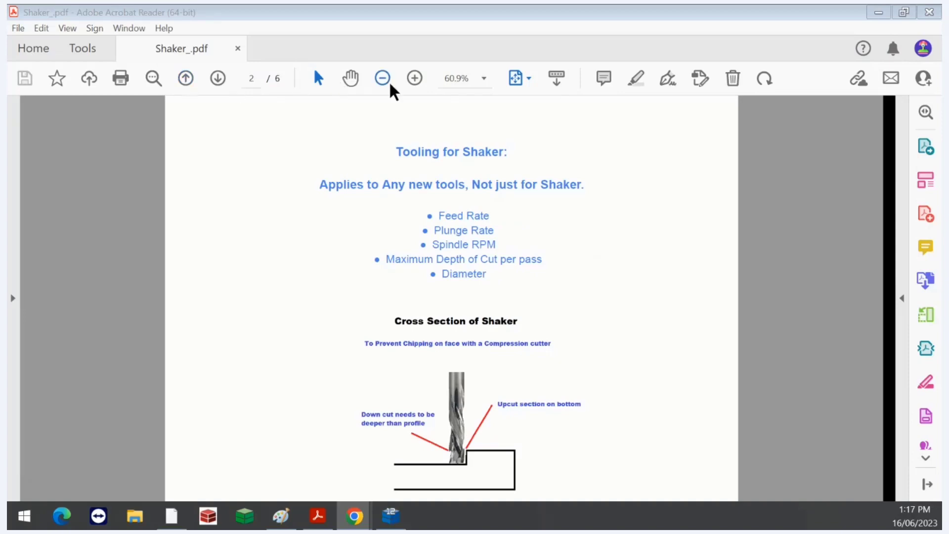
pyautogui.click(415, 78)
pyautogui.click(414, 78)
pyautogui.click(415, 78)
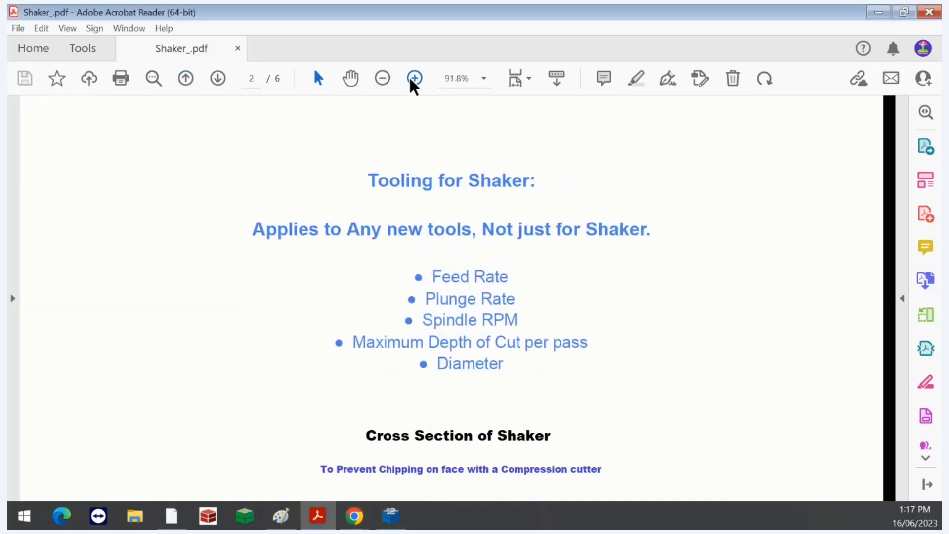
pyautogui.scroll(-5, 385, 178)
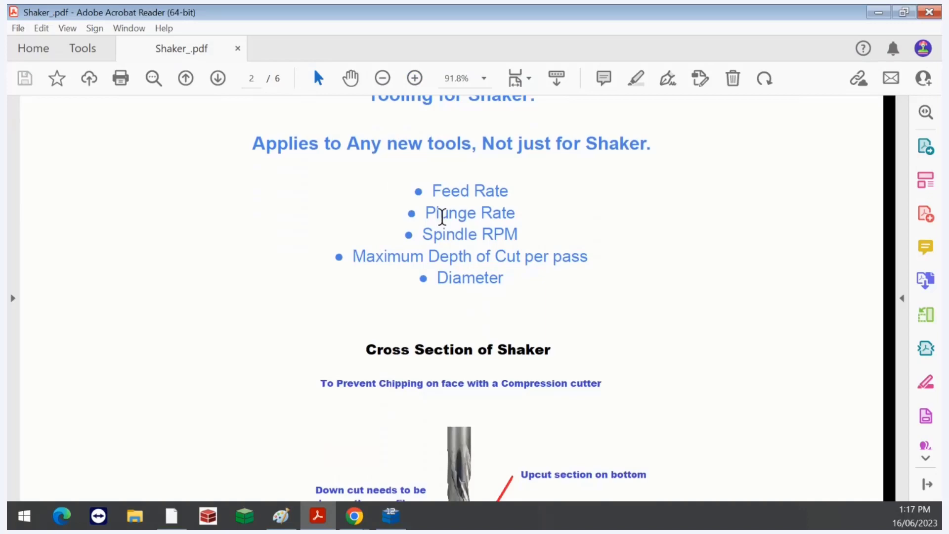
pyautogui.scroll(-6, 445, 232)
pyautogui.scroll(5, 443, 229)
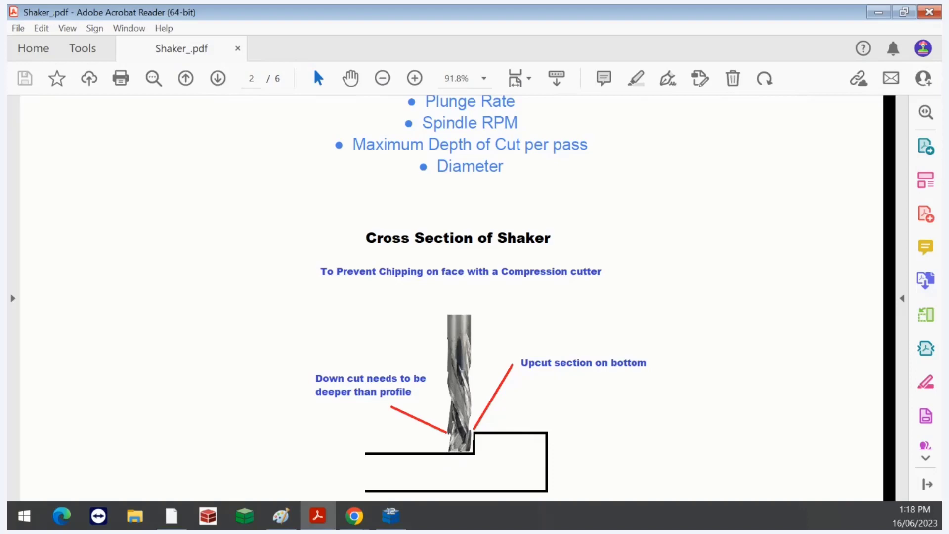
pyautogui.hotkey('alt', 'Tab')
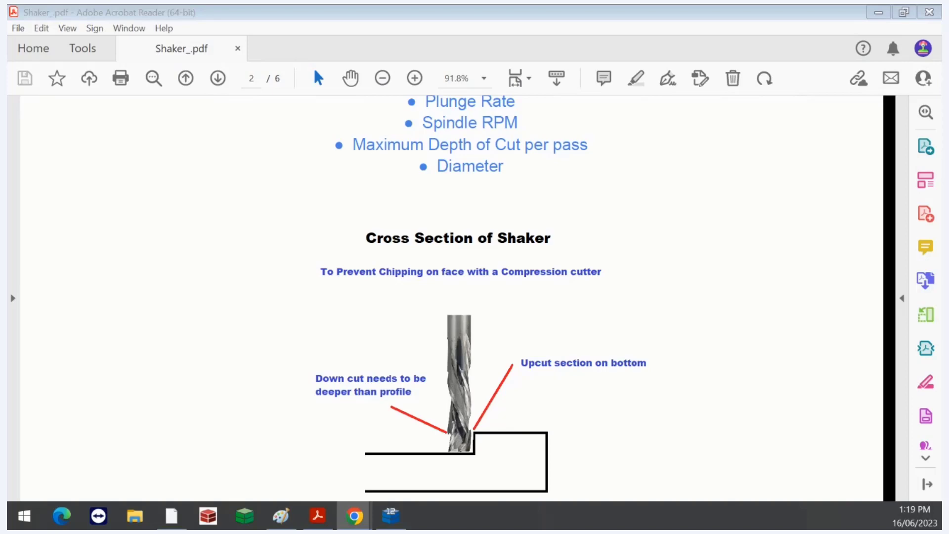
pyautogui.click(383, 79)
pyautogui.click(384, 79)
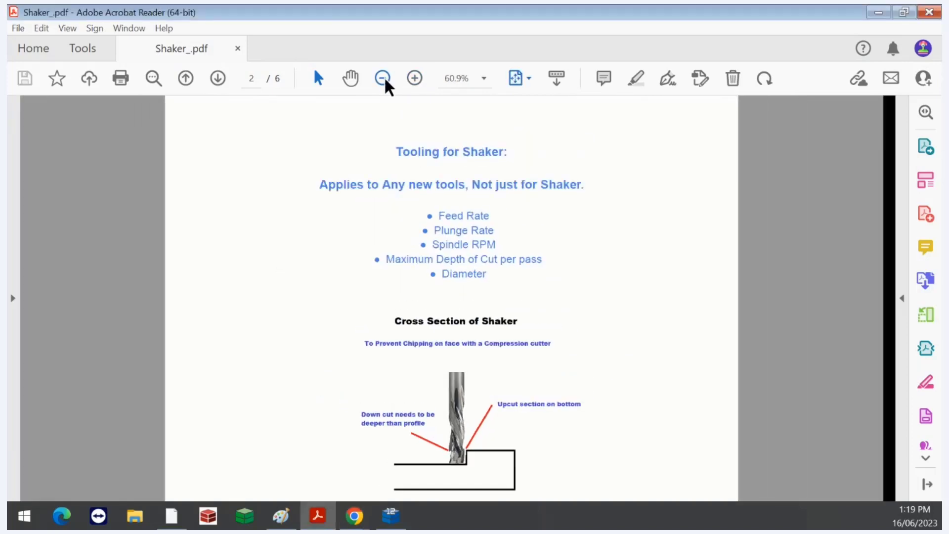
pyautogui.click(384, 80)
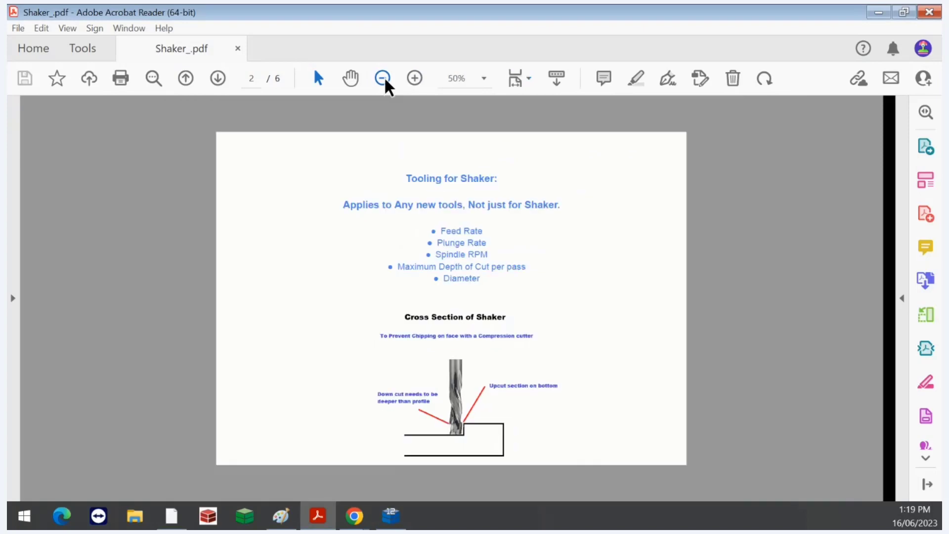
pyautogui.click(413, 82)
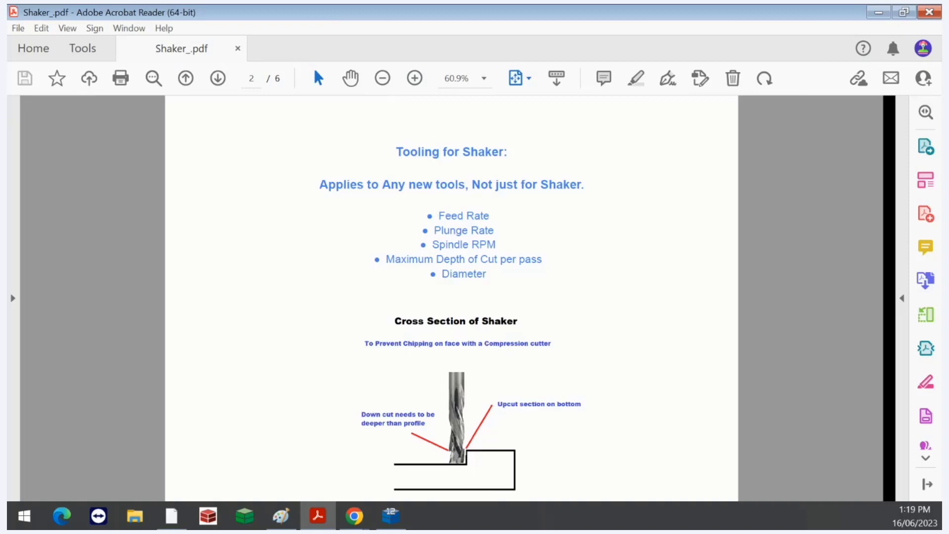
# - Switch to CabMaster, apply and close the Shaker 1 properties, and change the door profile style to Shaker V
pyautogui.hotkey('alt', 'Tab')
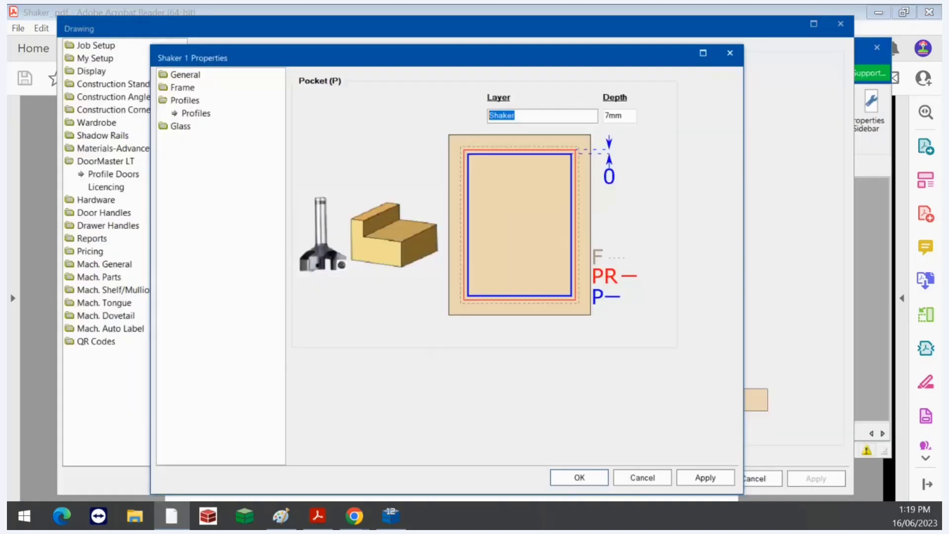
pyautogui.click(692, 479)
pyautogui.click(596, 478)
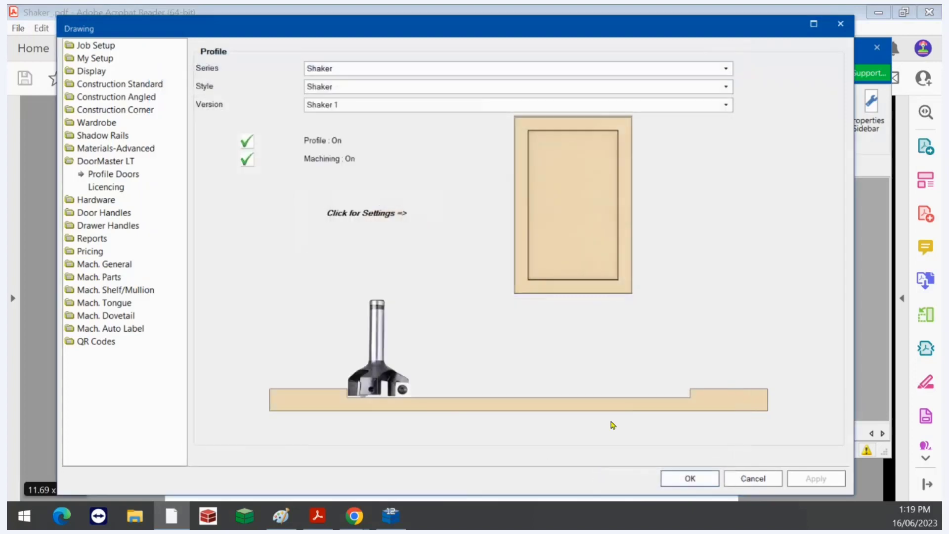
pyautogui.click(357, 89)
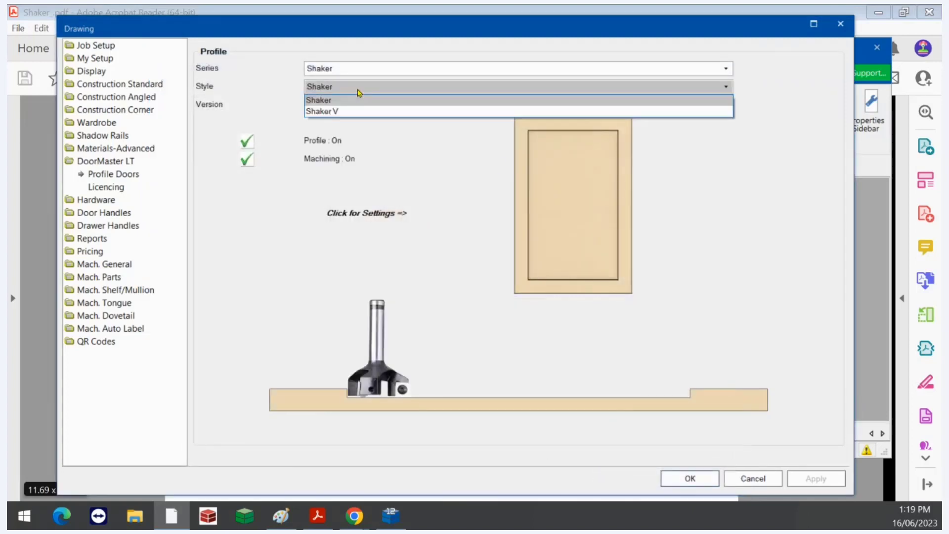
pyautogui.click(336, 112)
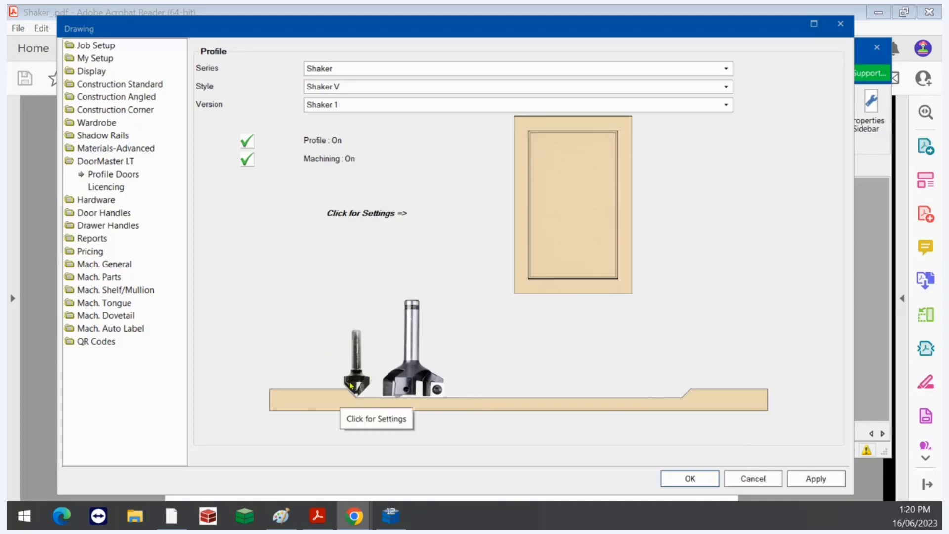
# - Review the Shaker V door's included tool angle and pocket settings, and apply the Shaker V profile to the drawing
pyautogui.click(463, 319)
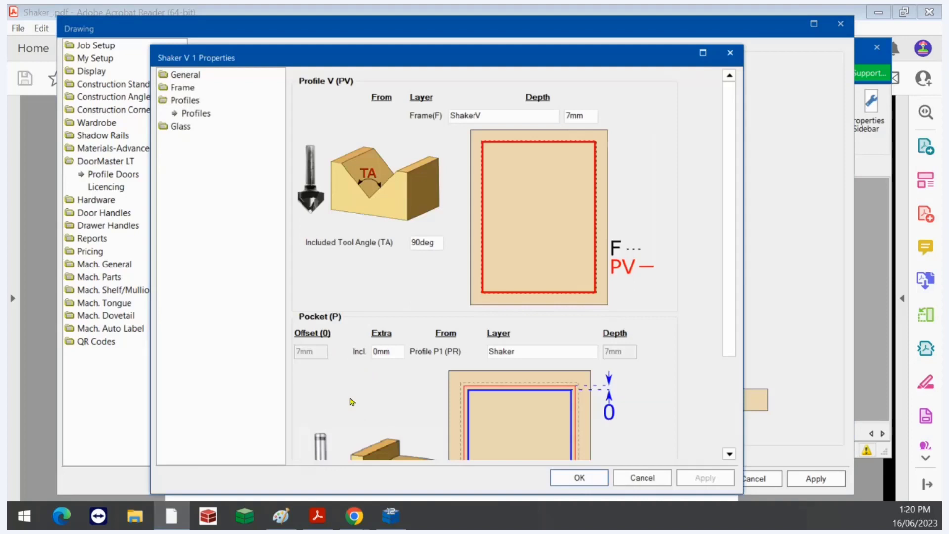
pyautogui.moveTo(437, 243); pyautogui.dragTo(371, 244)
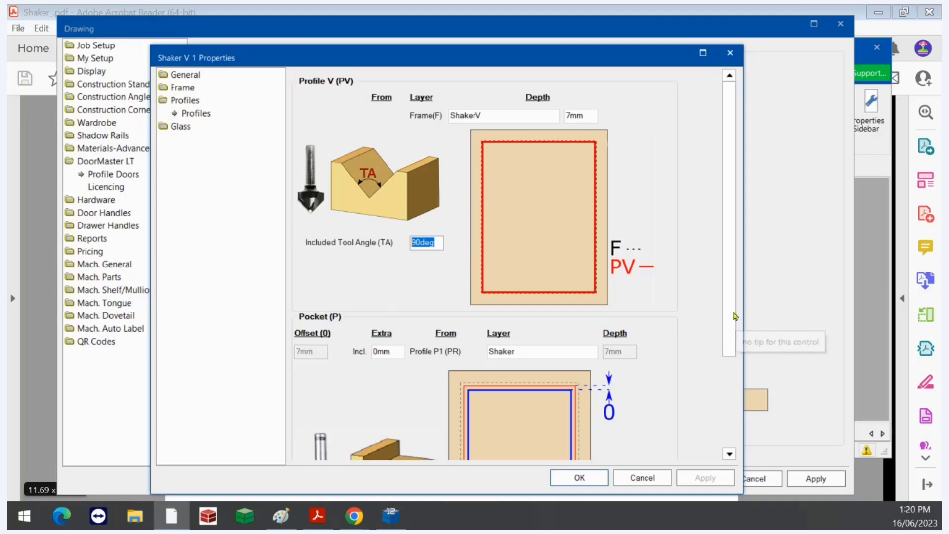
pyautogui.scroll(-5, 717, 346)
pyautogui.scroll(5, 702, 376)
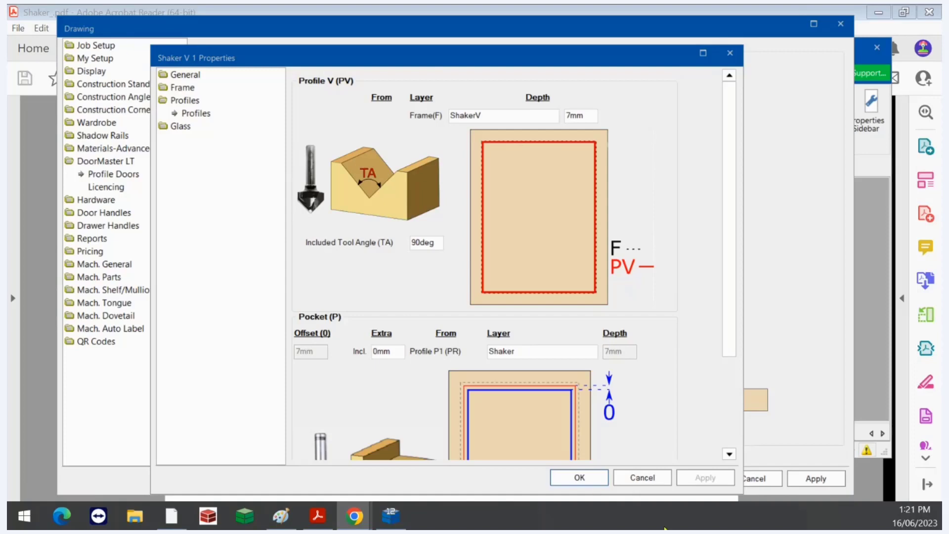
pyautogui.scroll(-3, 727, 366)
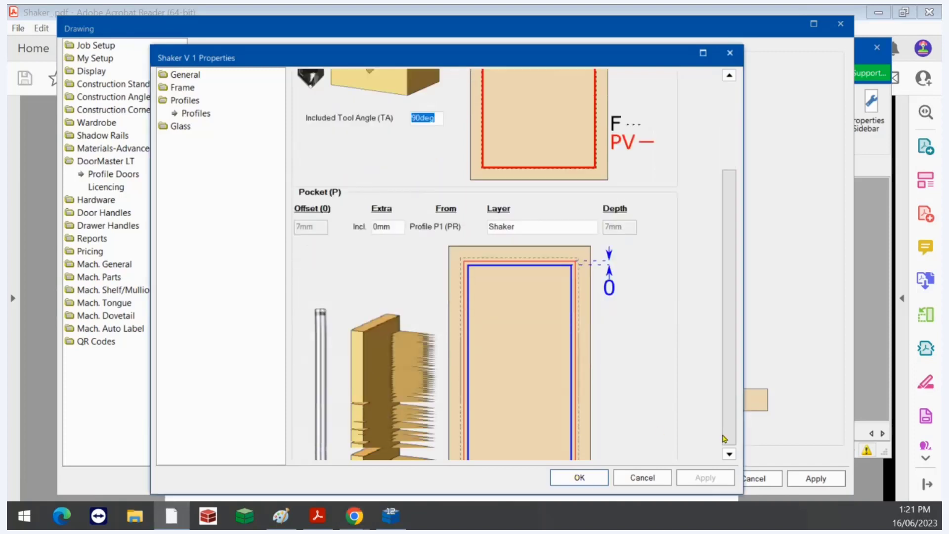
pyautogui.click(575, 479)
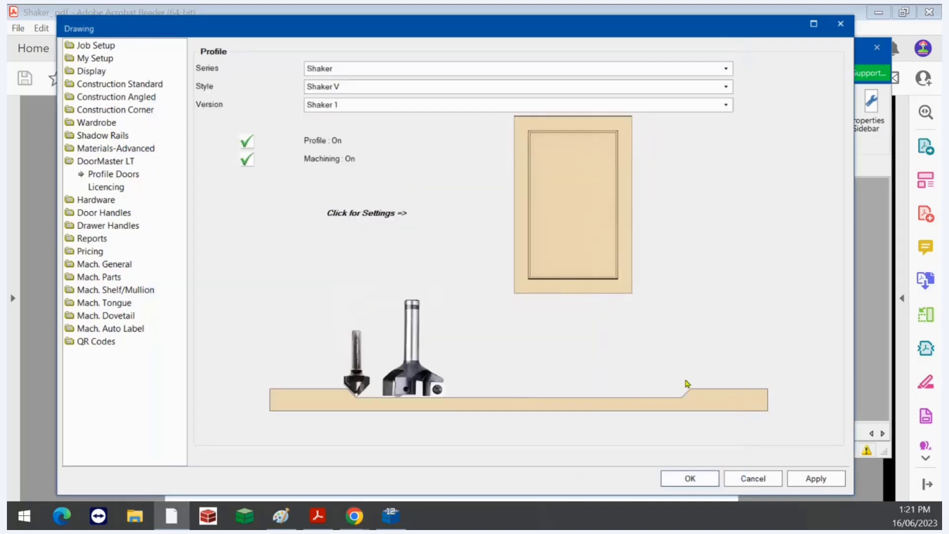
pyautogui.click(816, 478)
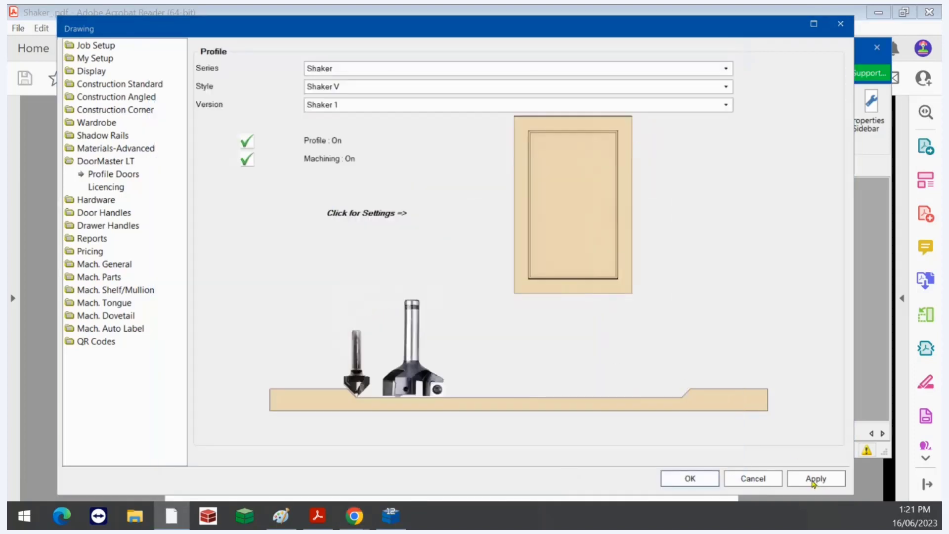
pyautogui.click(712, 480)
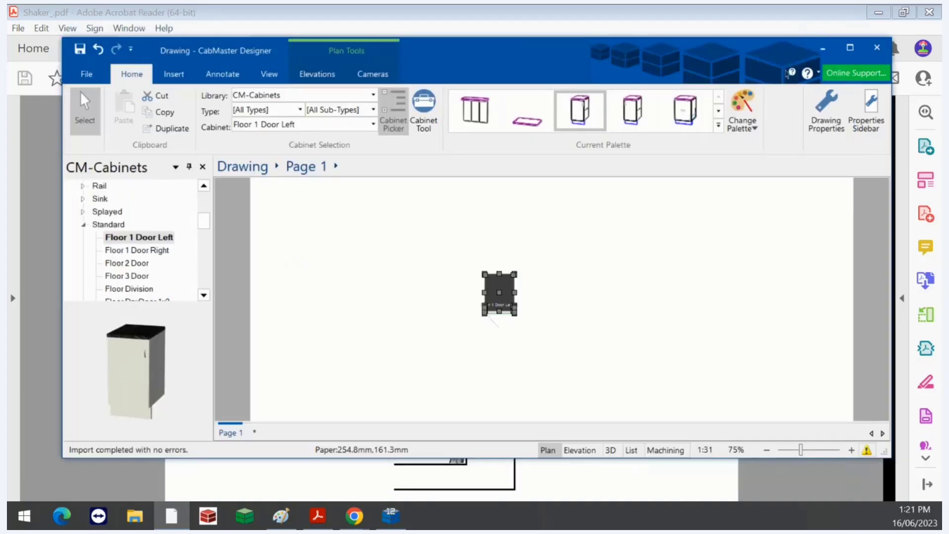
# - Switch to Shaker_.pdf in Adobe Acrobat Reader and read the pages on the ShakerV cross section, its cutters and the J Pull
pyautogui.click(234, 489)
pyautogui.scroll(-3, 344, 356)
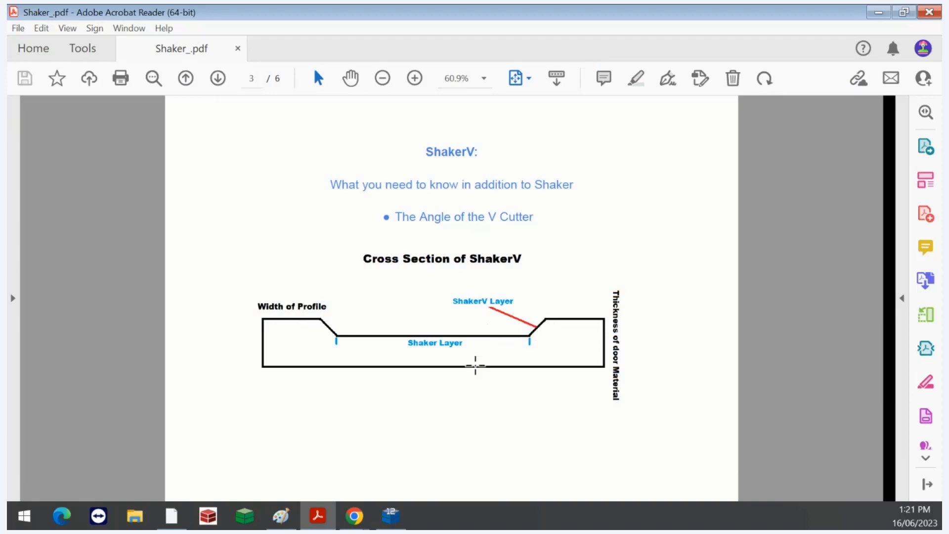
pyautogui.scroll(-1, 470, 361)
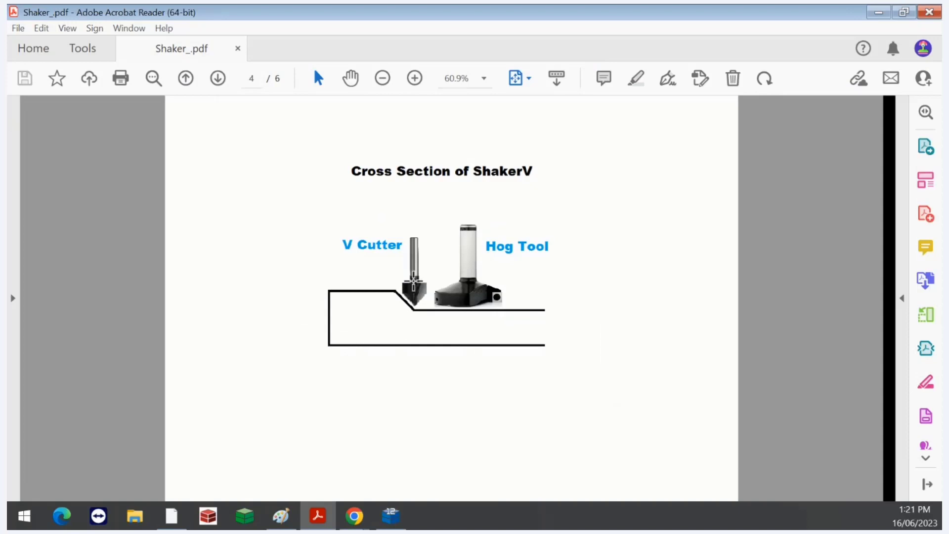
pyautogui.scroll(-1, 413, 285)
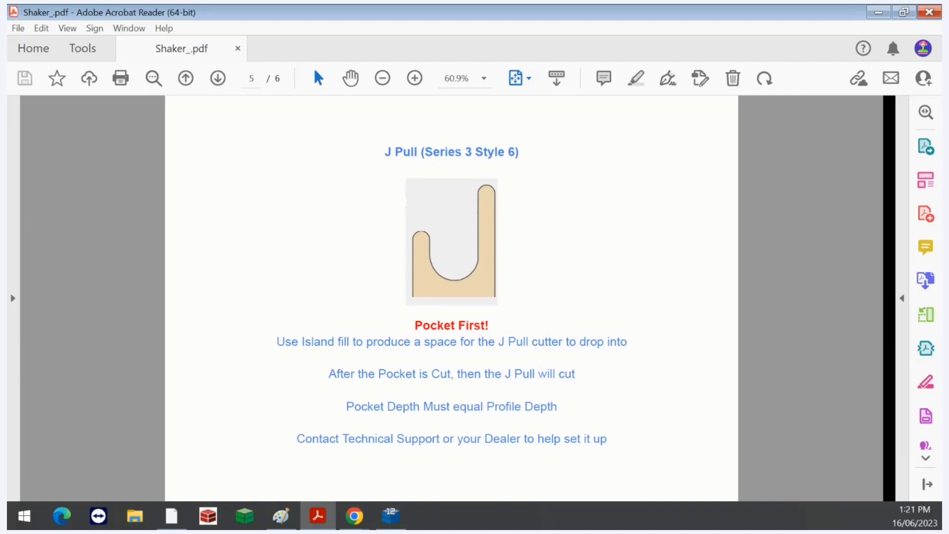
# - Switch to CabMaster and set the drawing's door profile to Series 3, Style 6
pyautogui.hotkey('alt', 'Tab')
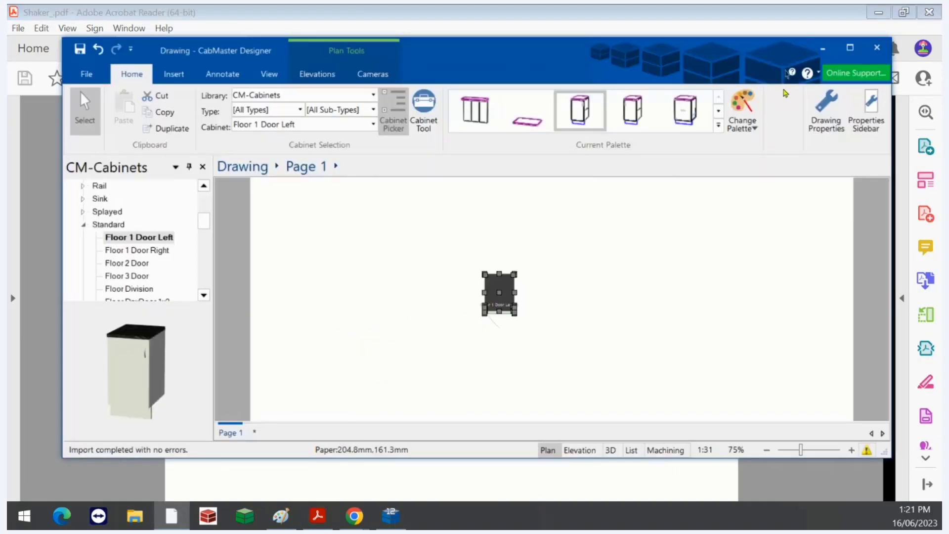
pyautogui.click(839, 117)
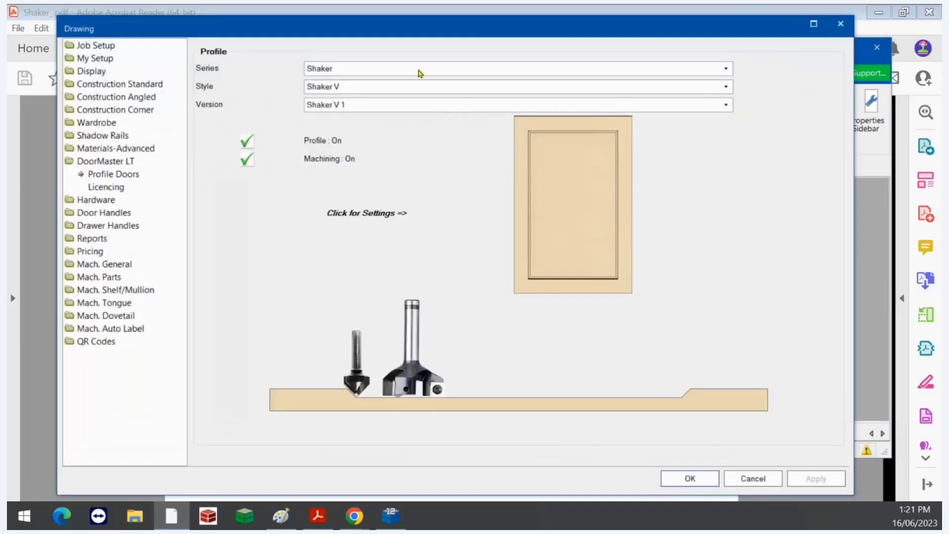
pyautogui.click(418, 70)
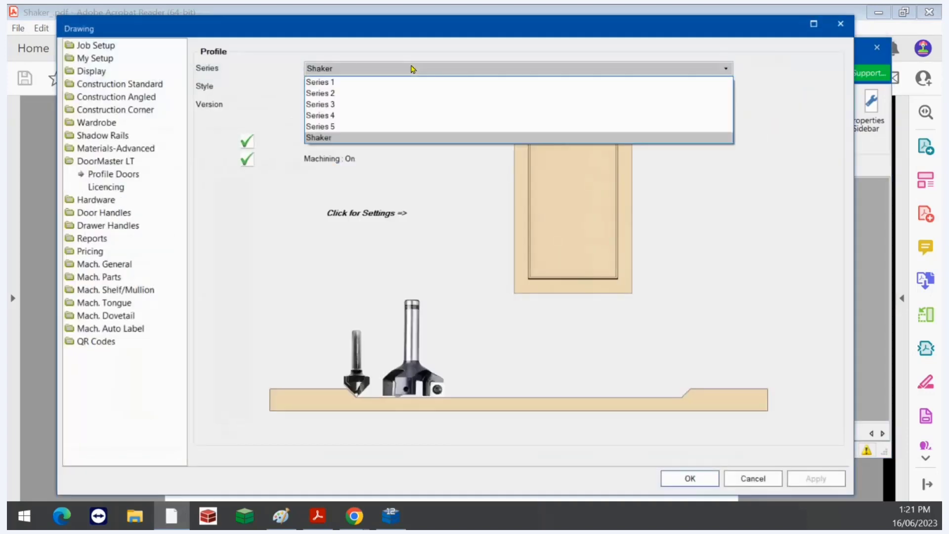
pyautogui.click(328, 104)
pyautogui.click(328, 87)
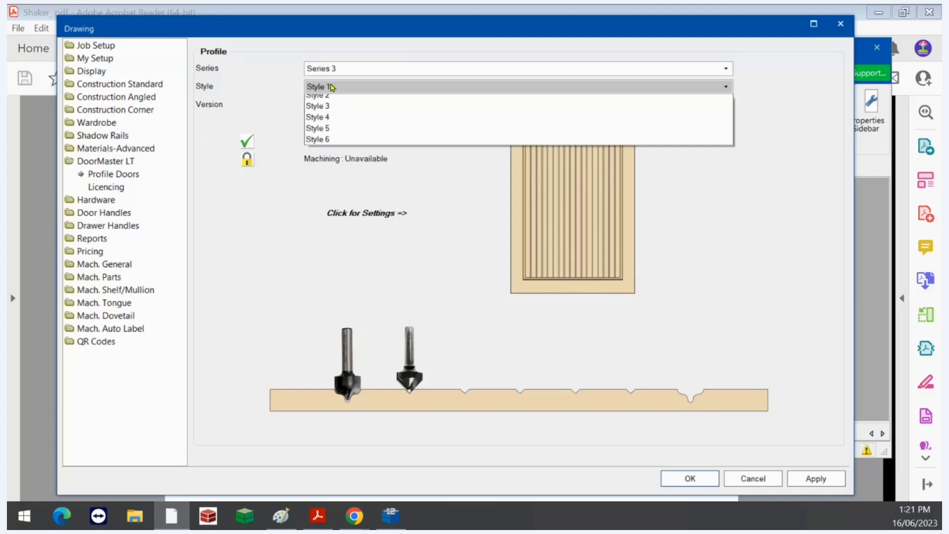
pyautogui.click(329, 155)
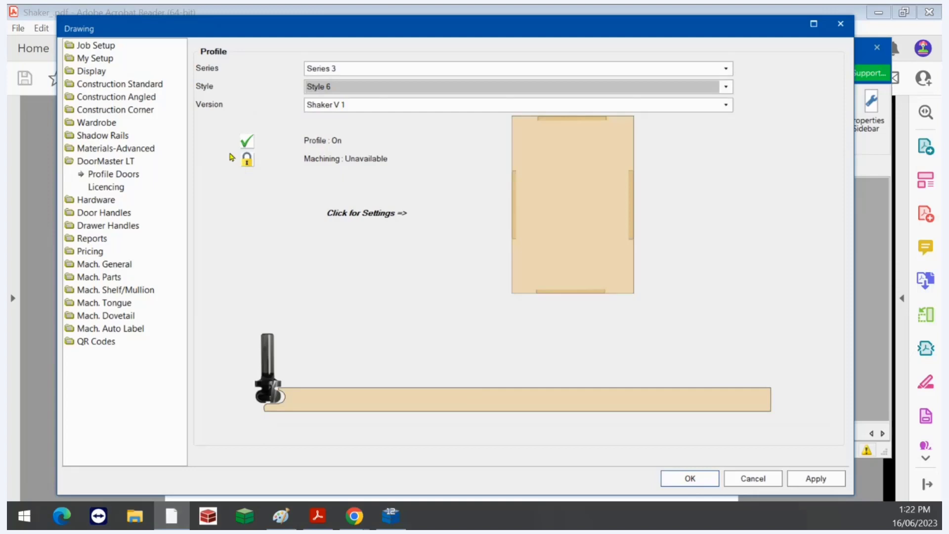
# - Open the Series 3 Style 6 door settings and examine the general options and edge pull machining values
pyautogui.click(601, 212)
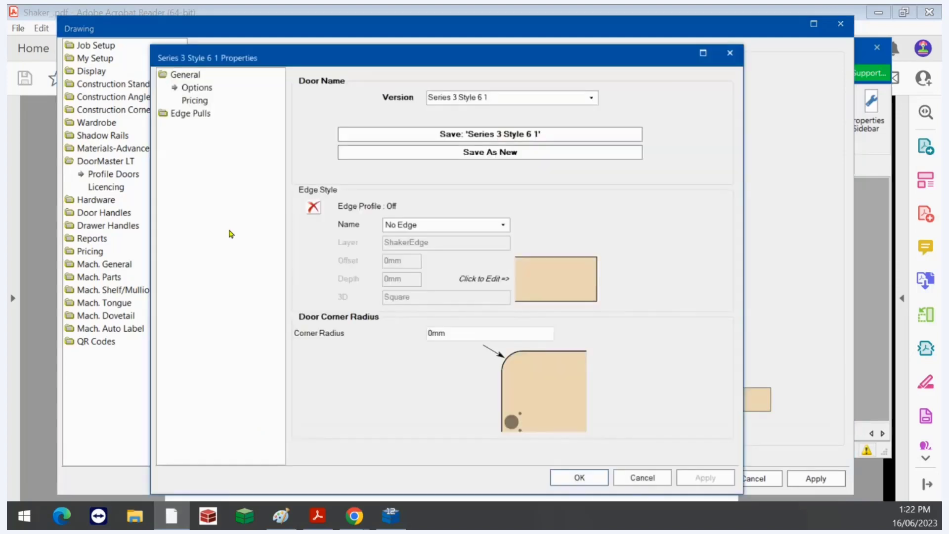
pyautogui.click(176, 115)
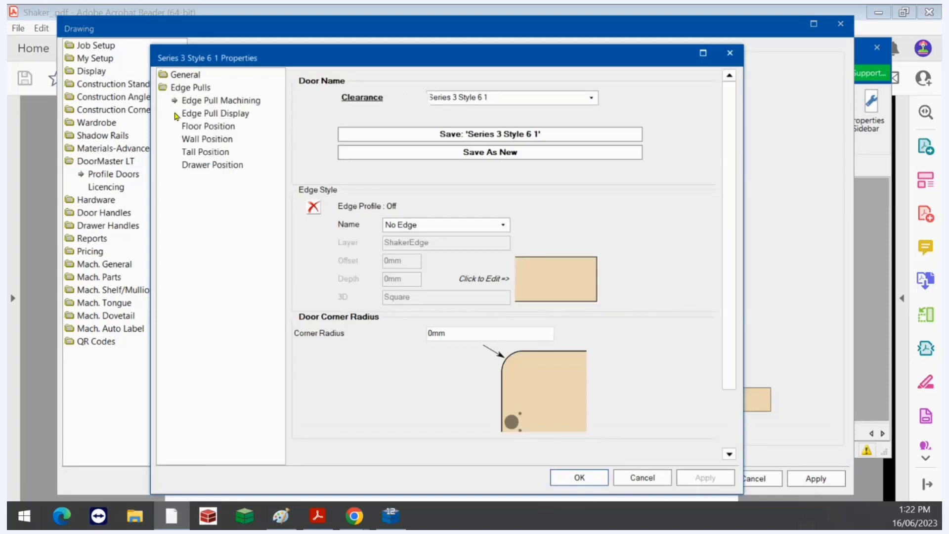
pyautogui.click(183, 104)
pyautogui.click(181, 76)
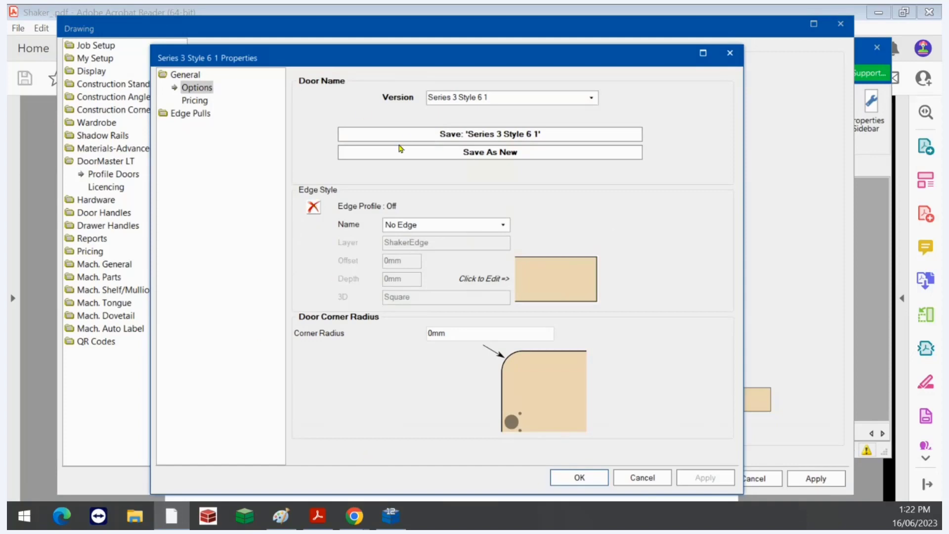
pyautogui.click(179, 114)
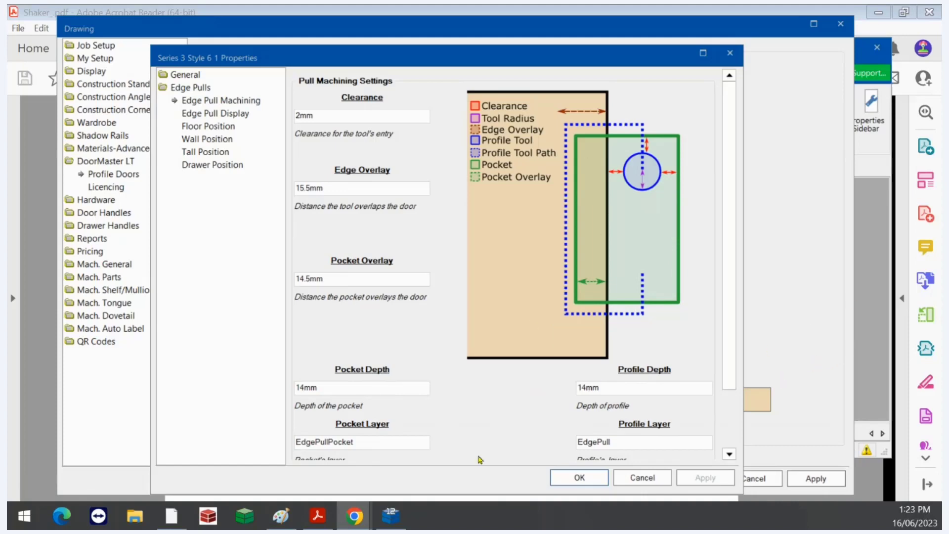
# - Switch to Shaker_.pdf in Adobe Acrobat Reader and study the J Pull door cross section and the pocket-first instructions
pyautogui.click(328, 516)
pyautogui.scroll(-3, 370, 274)
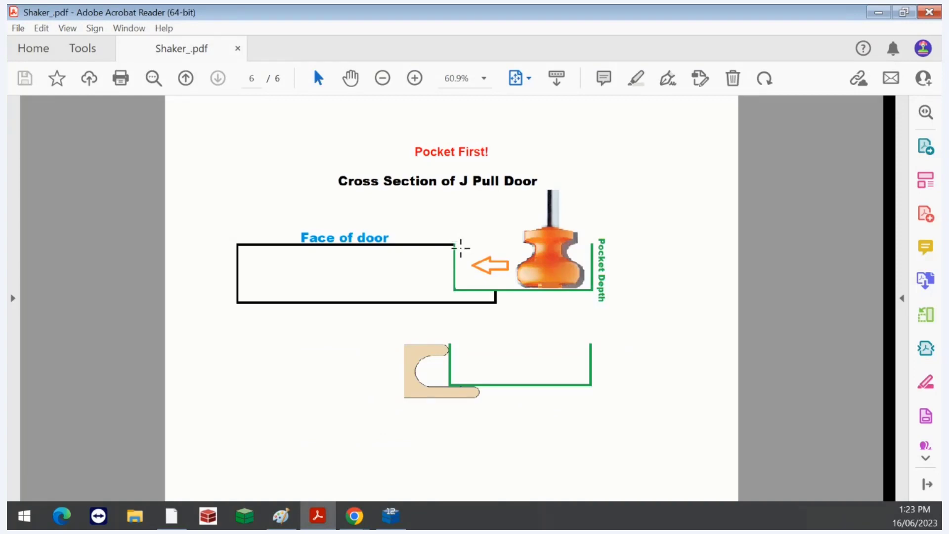
pyautogui.scroll(3, 460, 249)
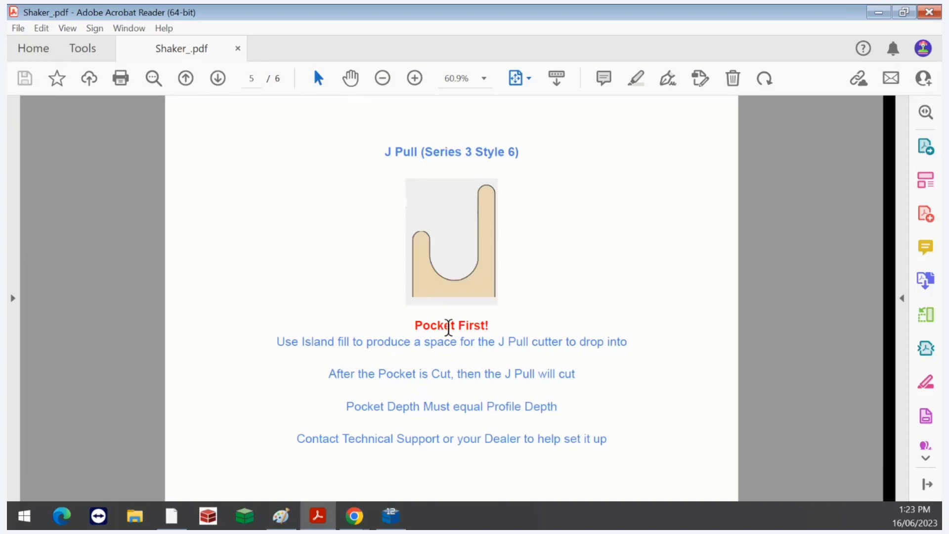
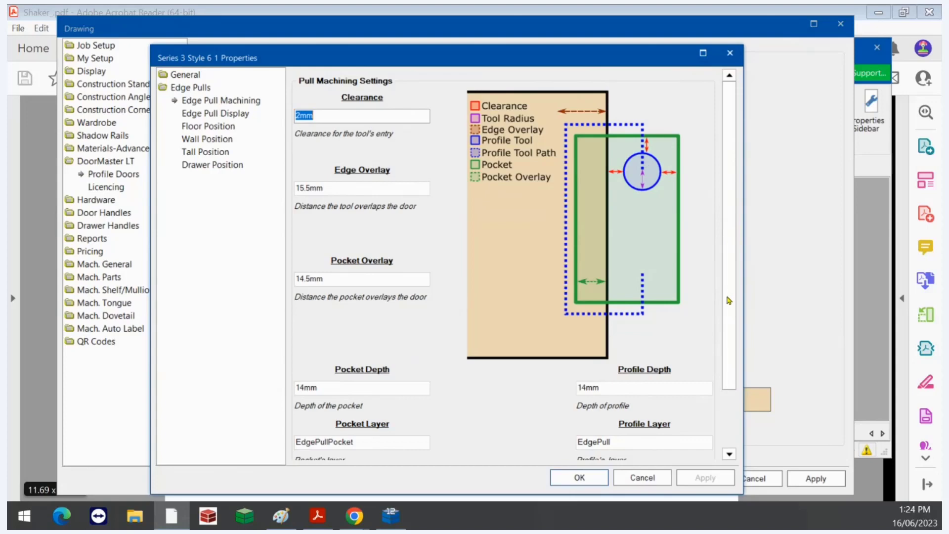
# - Review the pocket tool radius and profile tool radius against the diagram in the Series 3 Style 6 edge pull machining settings
pyautogui.scroll(-3, 728, 299)
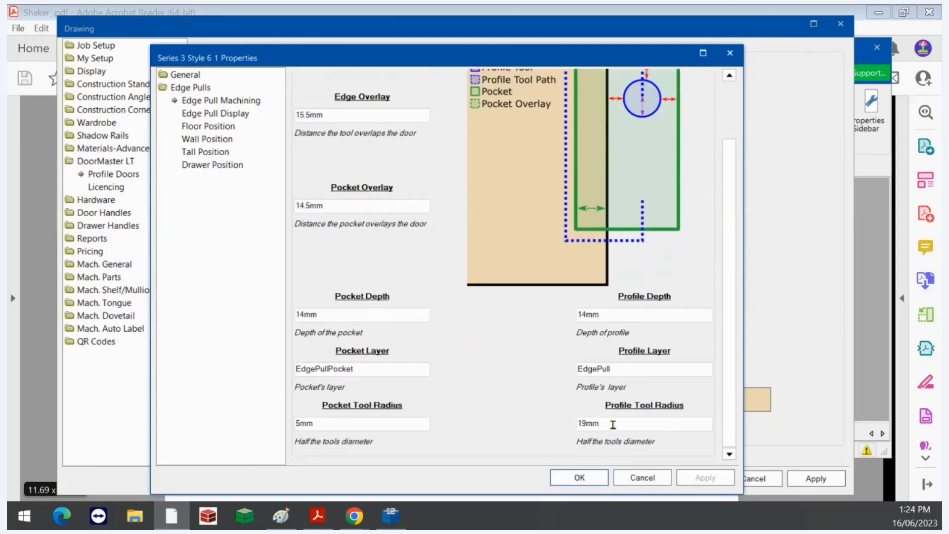
pyautogui.doubleClick(613, 424)
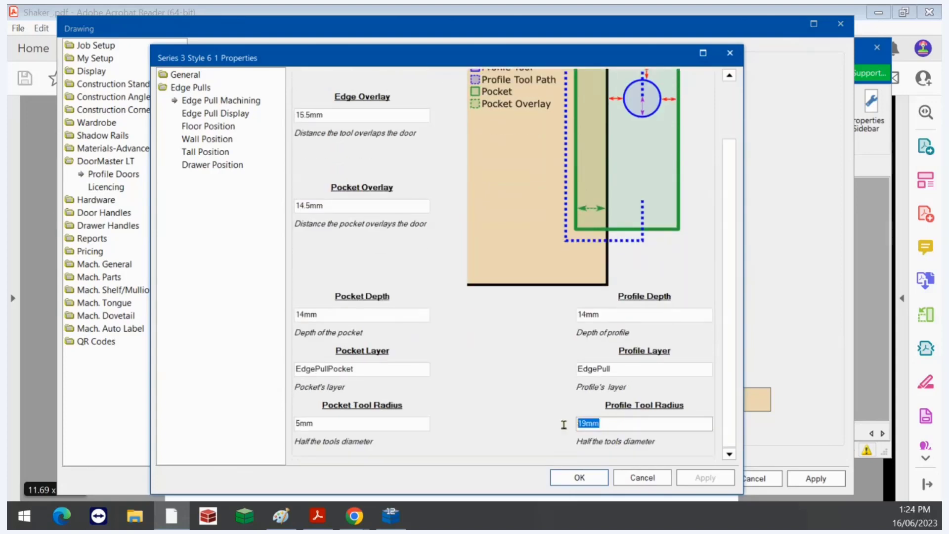
pyautogui.doubleClick(319, 423)
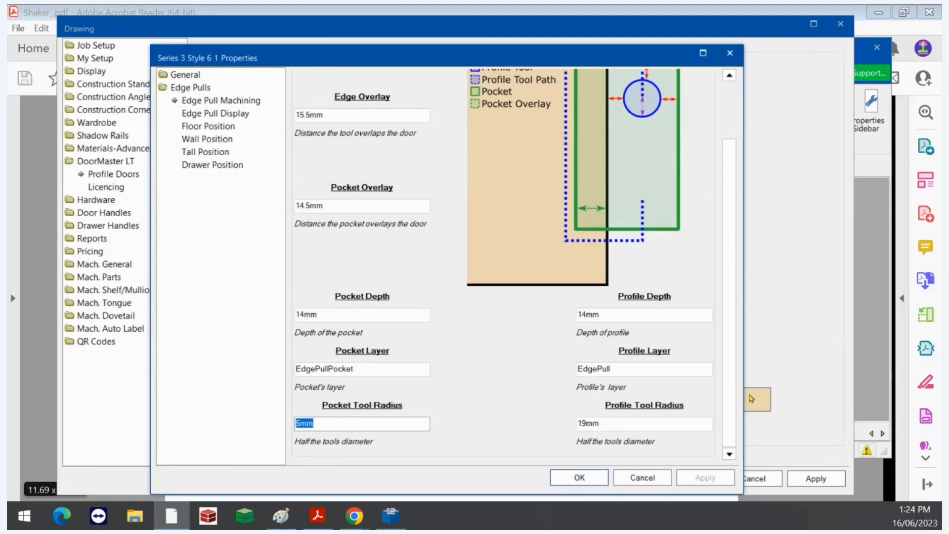
pyautogui.moveTo(728, 409); pyautogui.dragTo(723, 322)
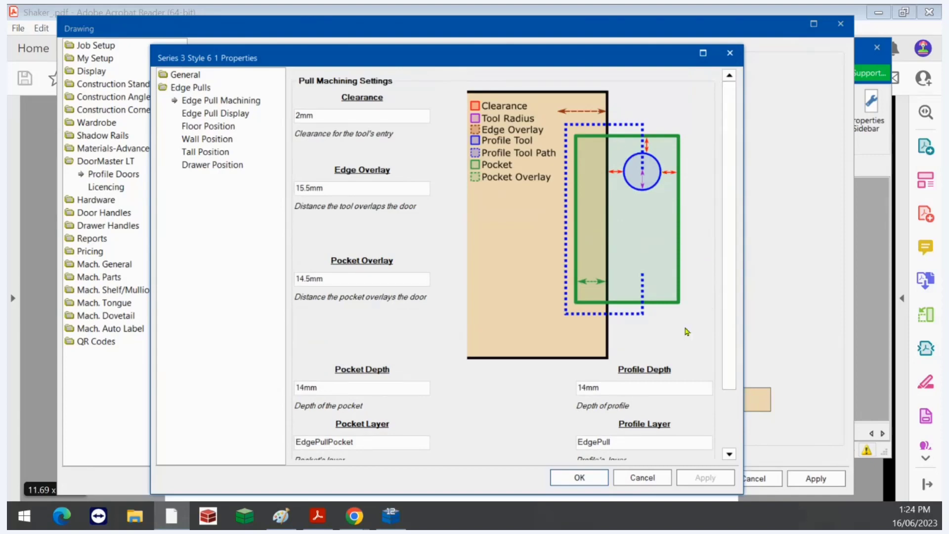
pyautogui.scroll(-3, 735, 394)
pyautogui.scroll(-1, 735, 396)
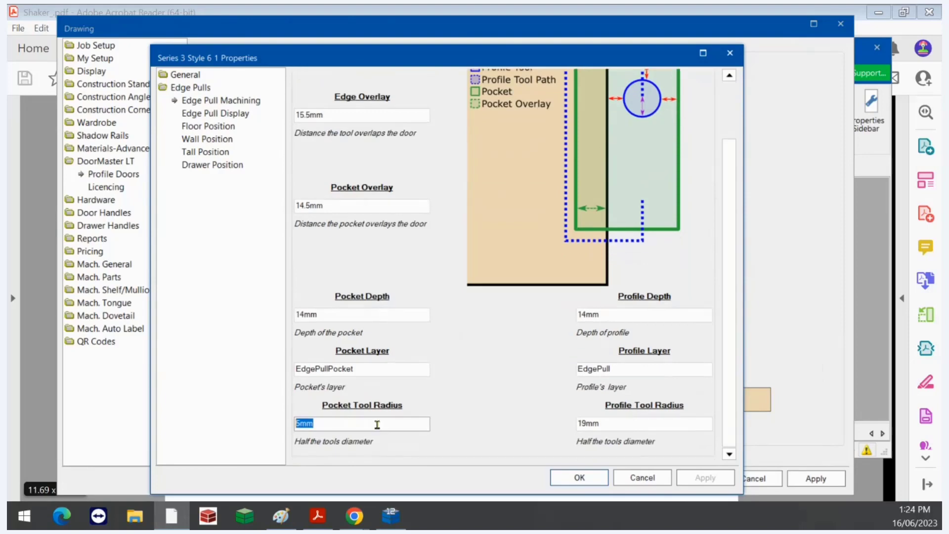
pyautogui.click(338, 422)
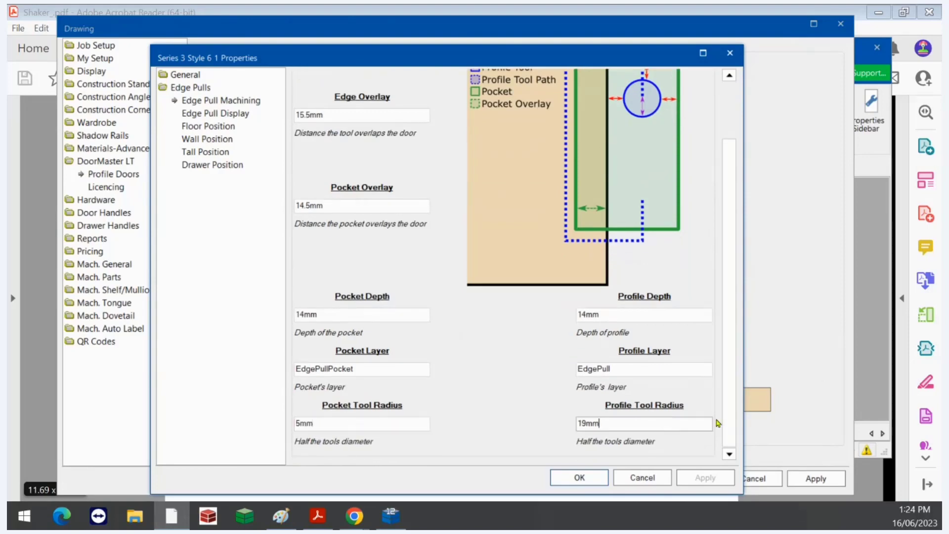
# - Compare the J Pull's pocket depth and profile depth settings, and switch to the door cross section in Shaker_.pdf in Adobe Acrobat Reader
pyautogui.scroll(3, 730, 375)
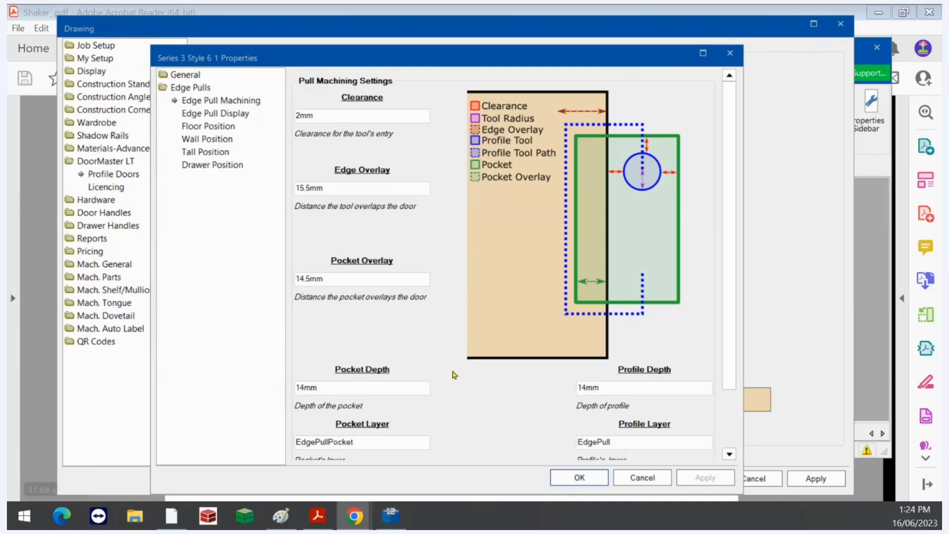
pyautogui.click(326, 386)
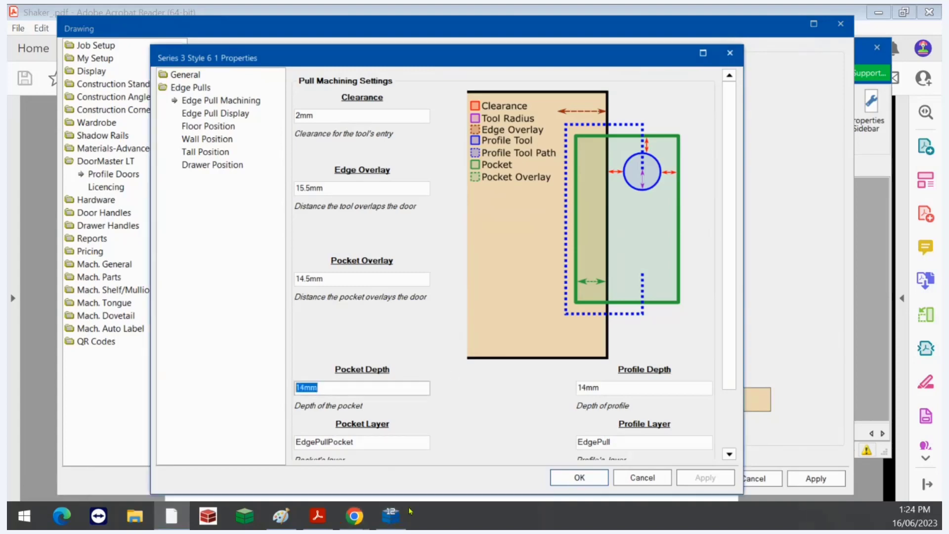
pyautogui.click(618, 388)
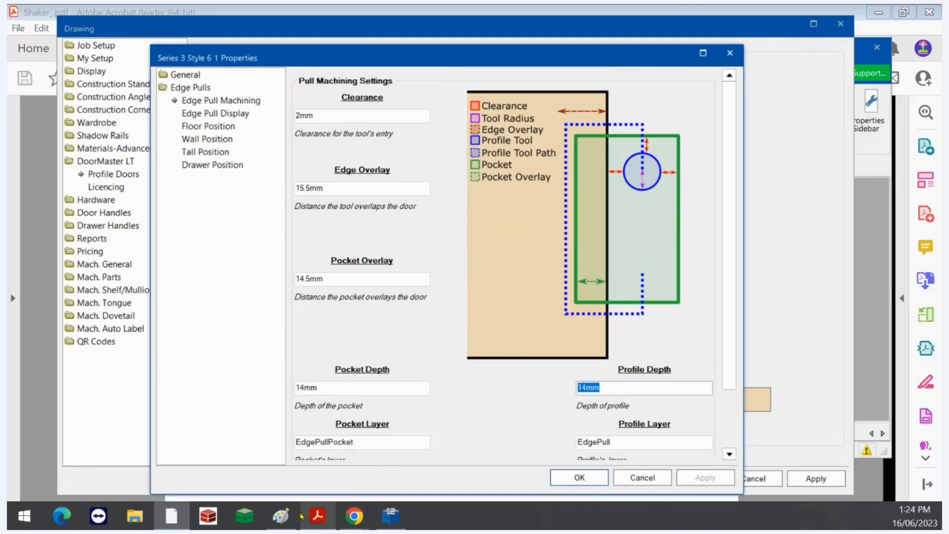
pyautogui.click(865, 491)
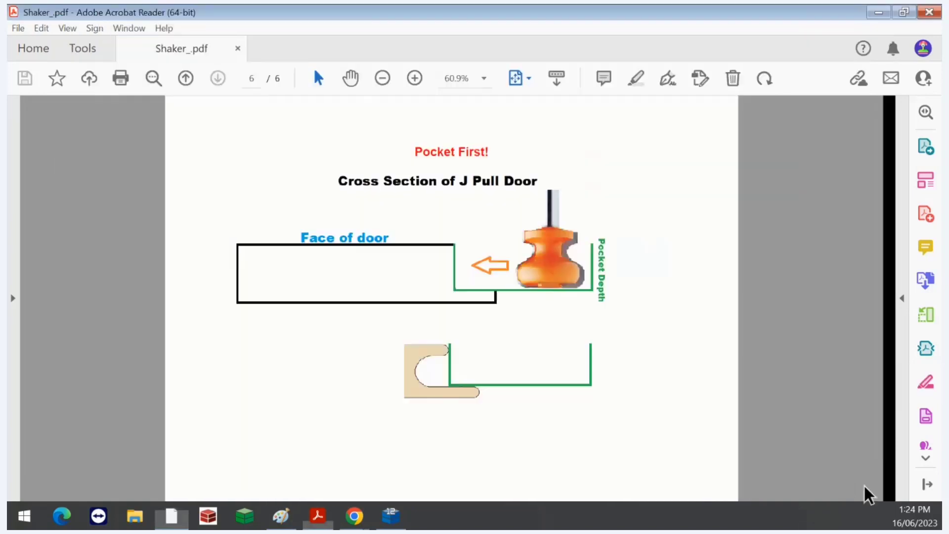